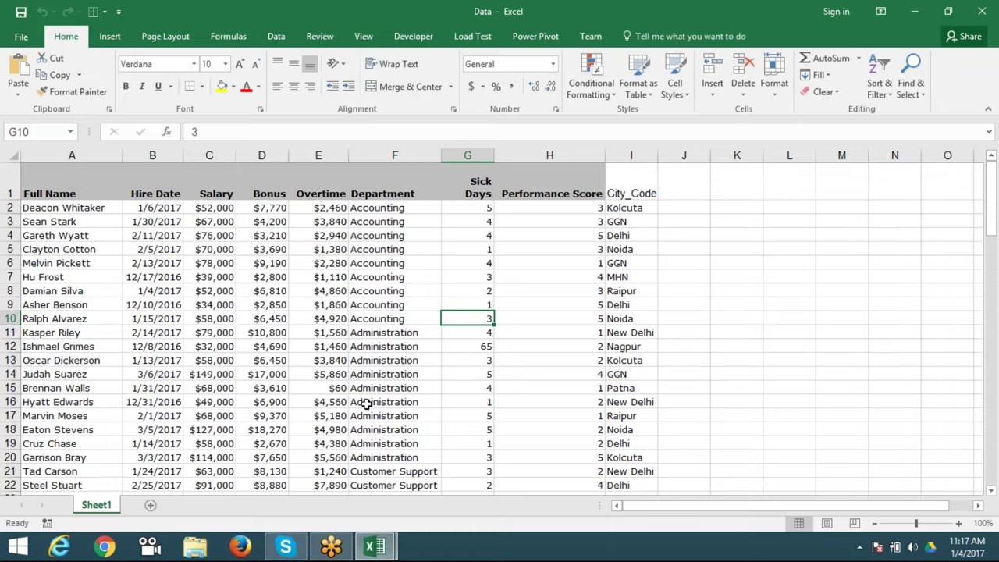
- Sort the employee table by Salary from highest to lowest
left_click(226, 187)
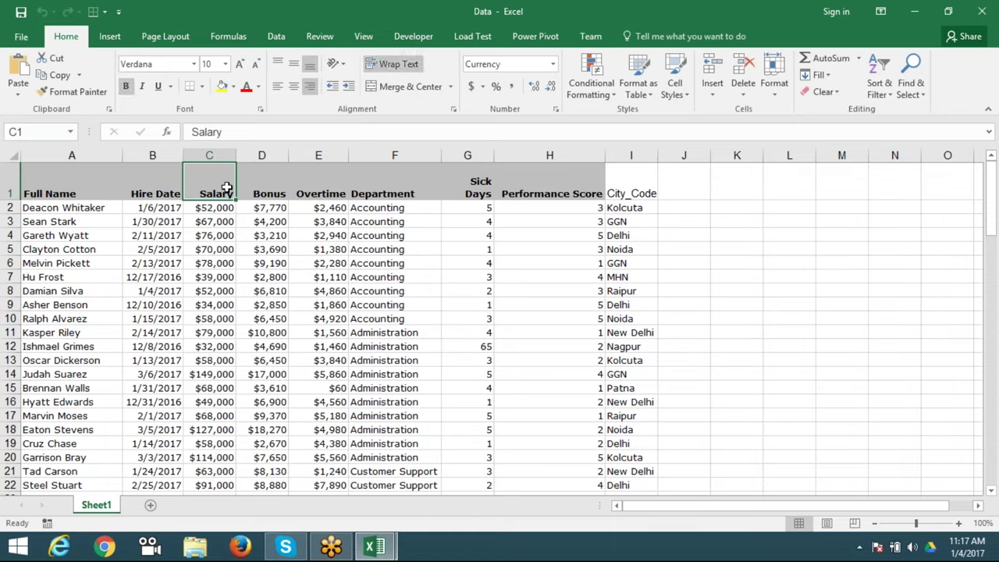
left_click(973, 36)
left_click(888, 96)
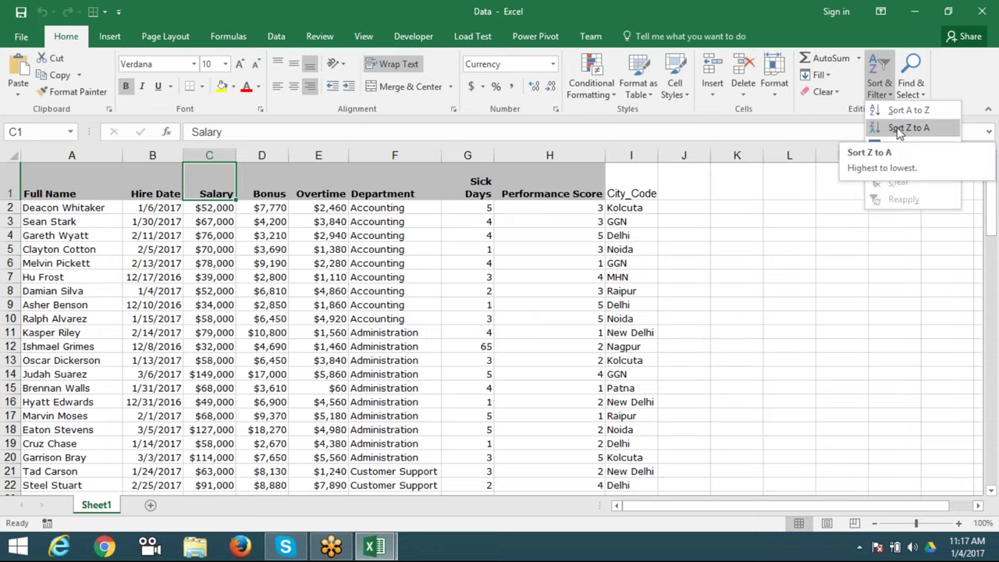
left_click(899, 129)
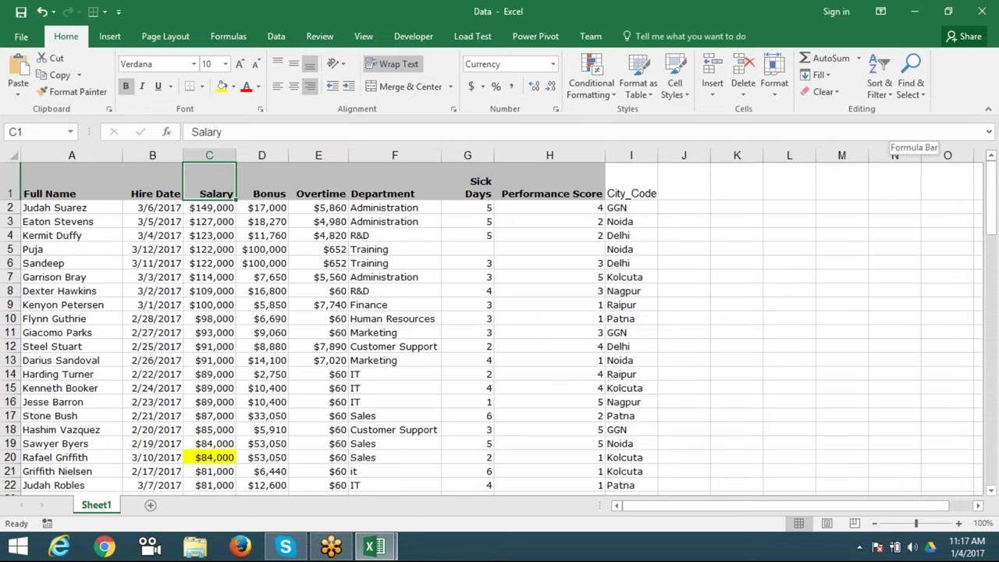
- Select the table from A1 and re-sort by Salary, lowest first starting at $20,000
left_click(53, 187)
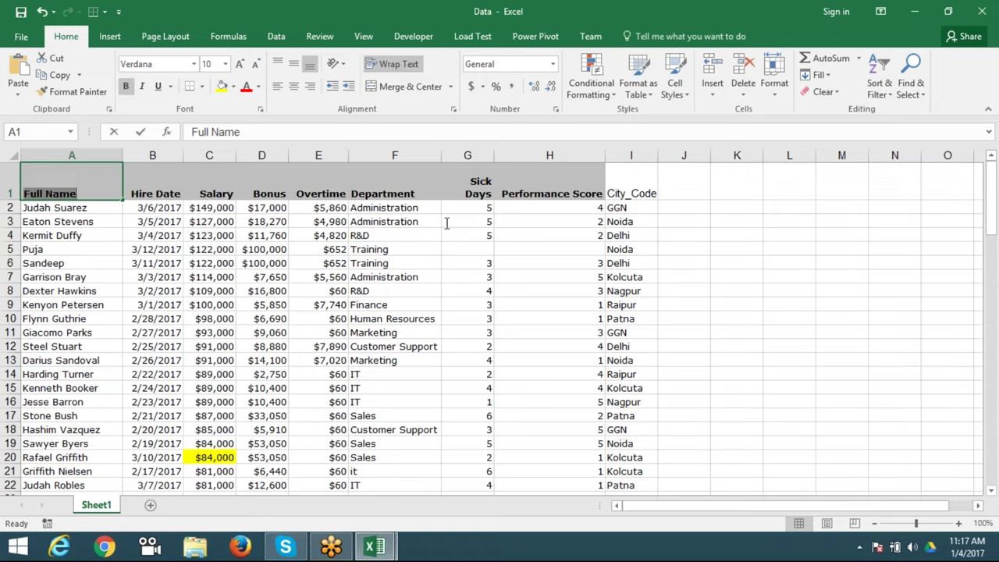
left_click(613, 266)
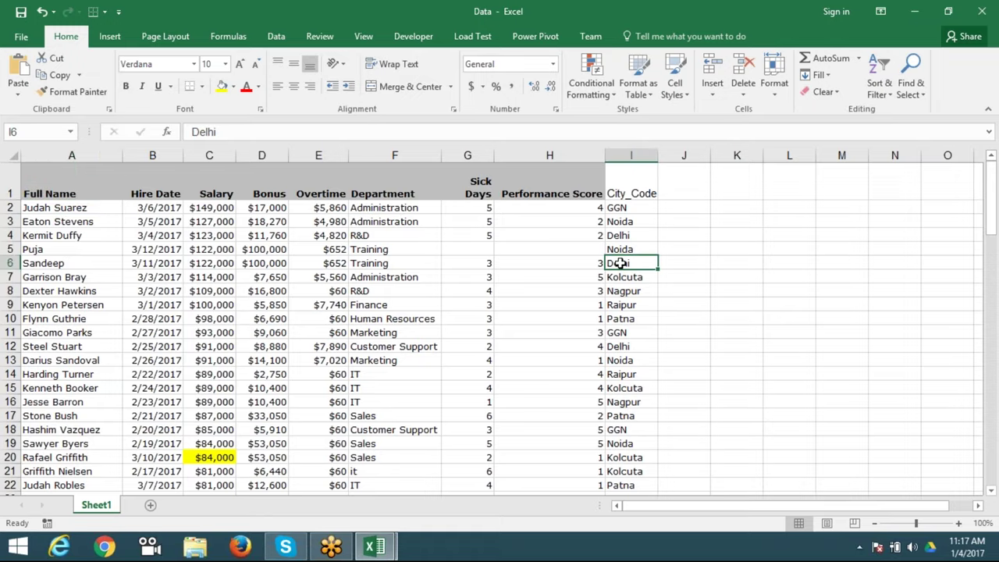
left_click(77, 181)
key("ctrl+shift+Right")
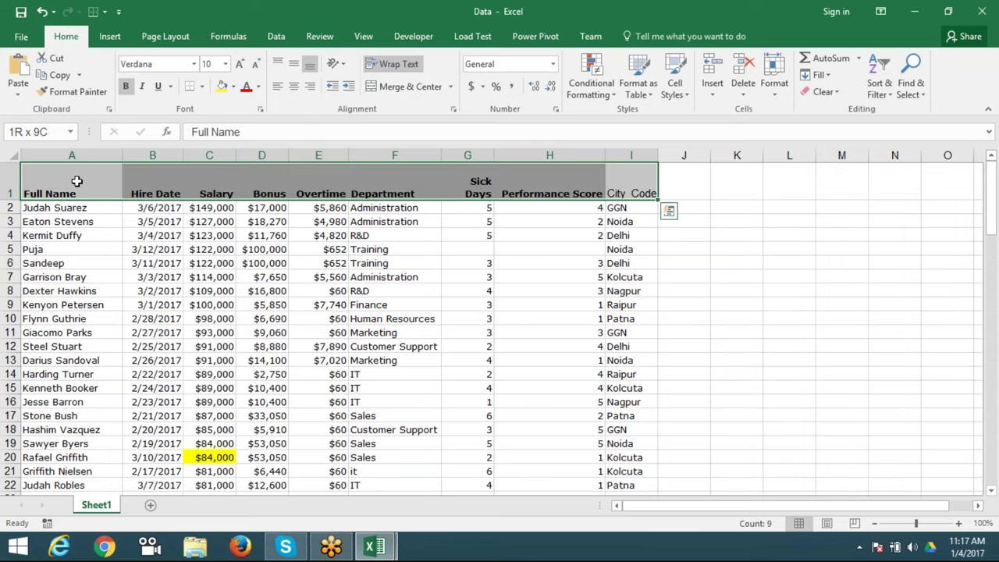
key("shift+Down")
key("shift+Down")
key("shift+Down")
key("shift+Down")
key("shift+Down")
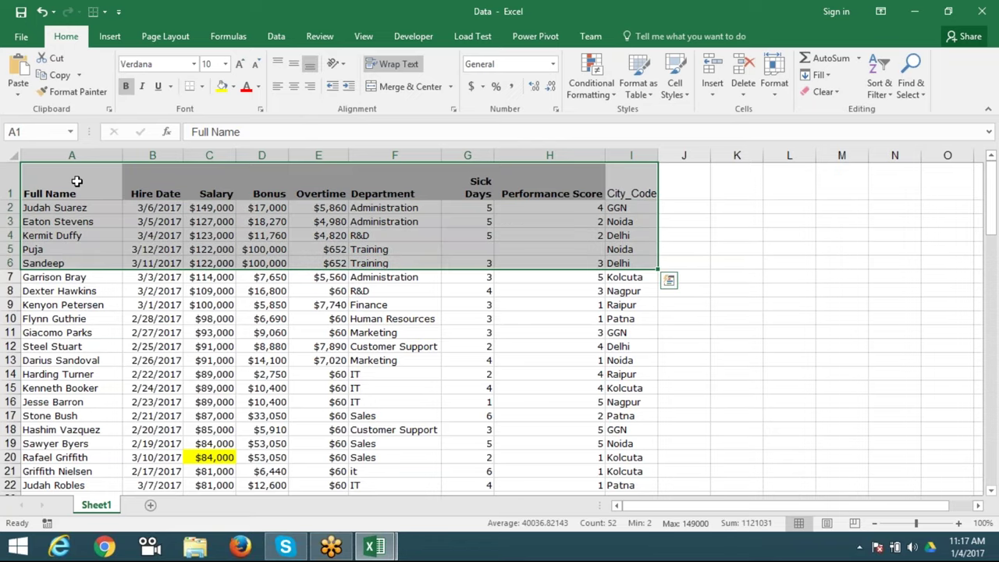
double_click(195, 192)
key("Escape")
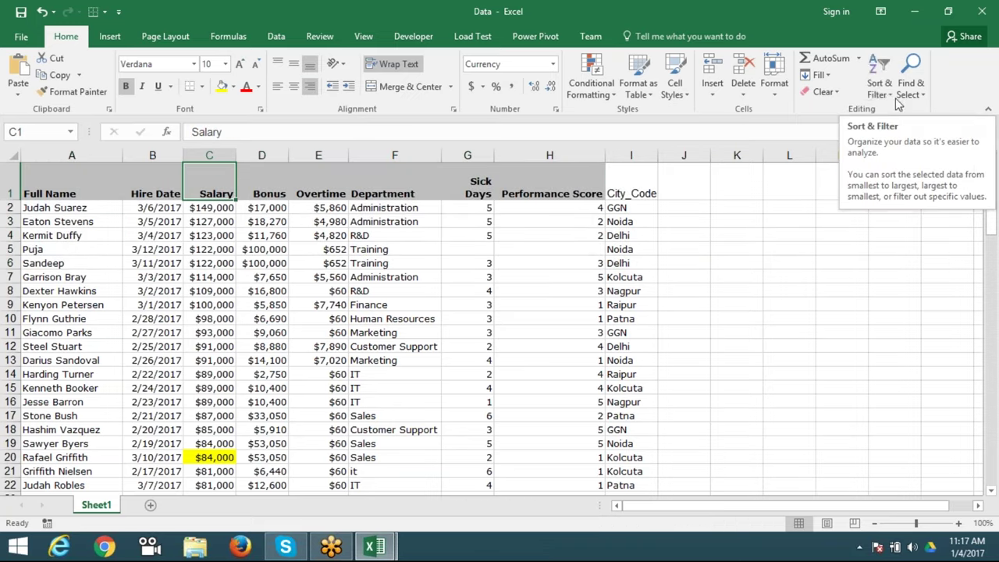
left_click(893, 97)
left_click(888, 101)
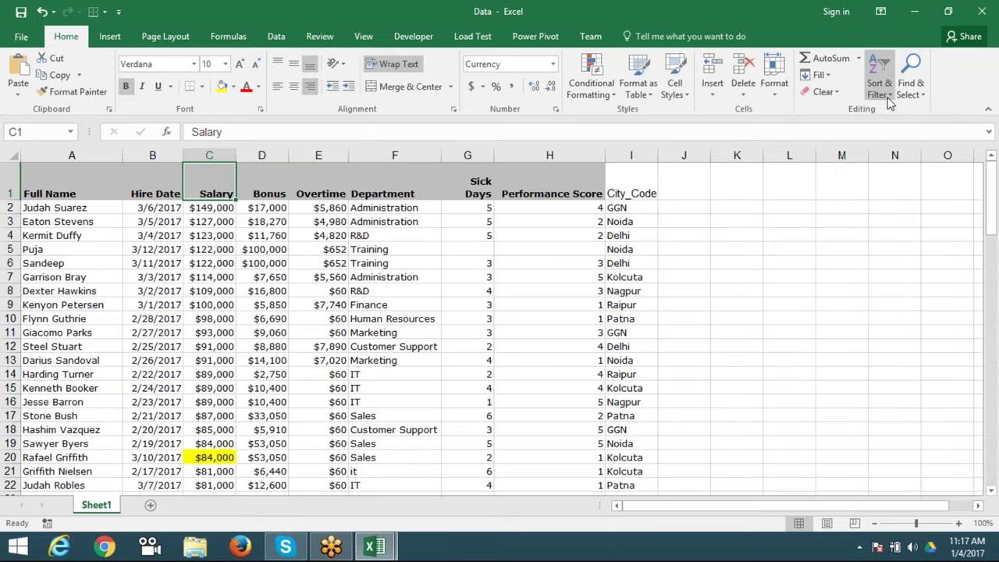
left_click(889, 98)
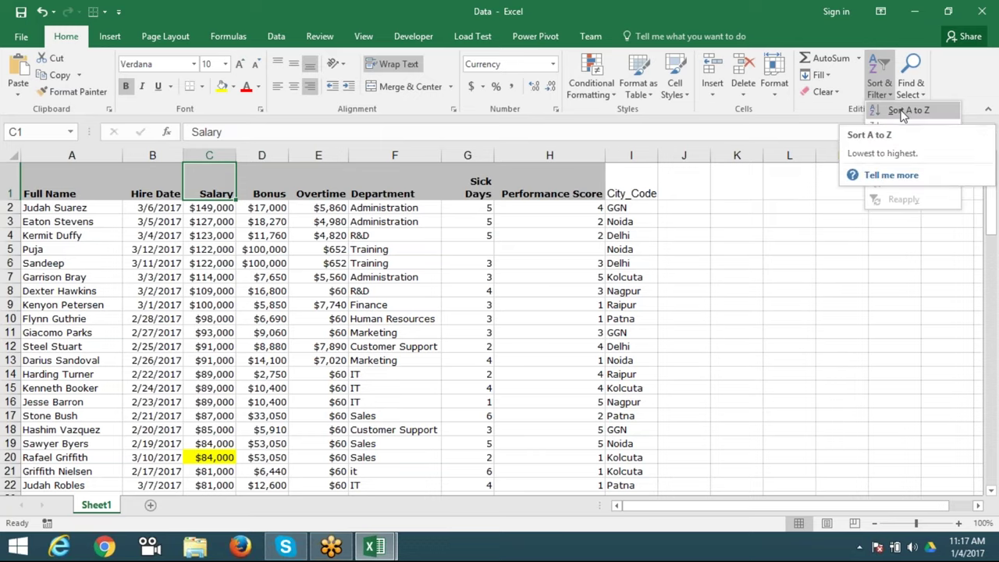
left_click(904, 111)
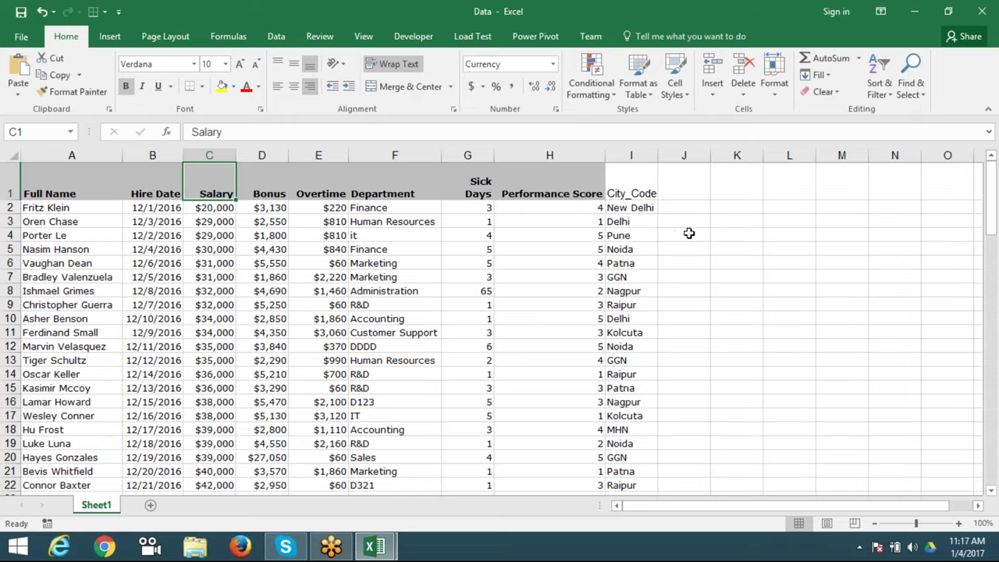
double_click(402, 183)
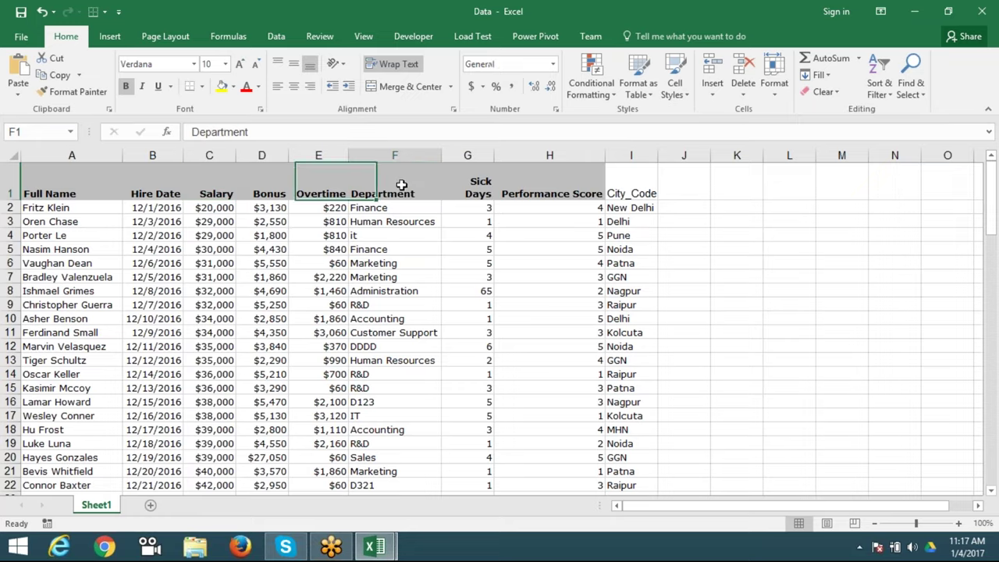
key("Escape")
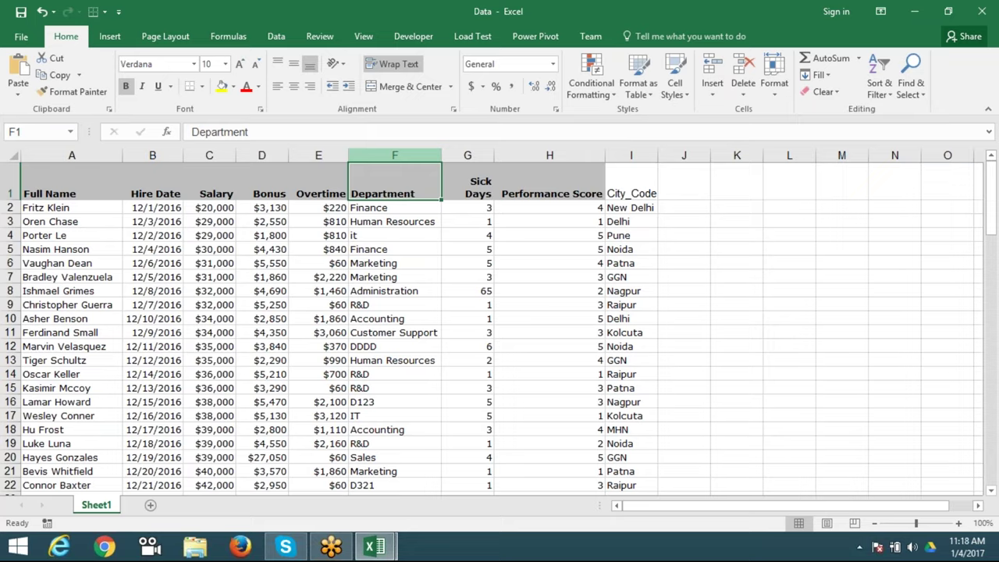
left_click(880, 87)
left_click(880, 88)
left_click(880, 88)
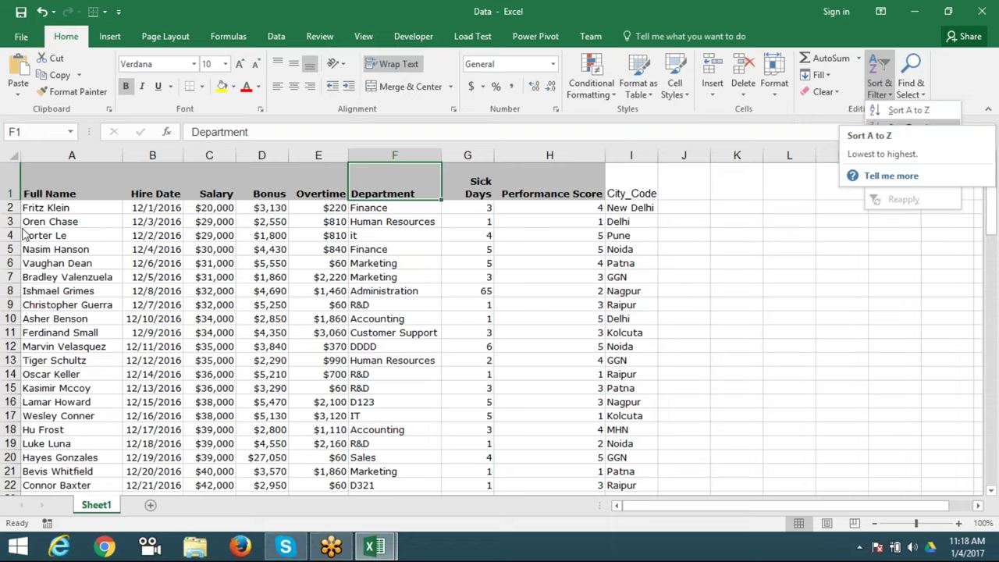
key("Escape")
left_click(11, 333)
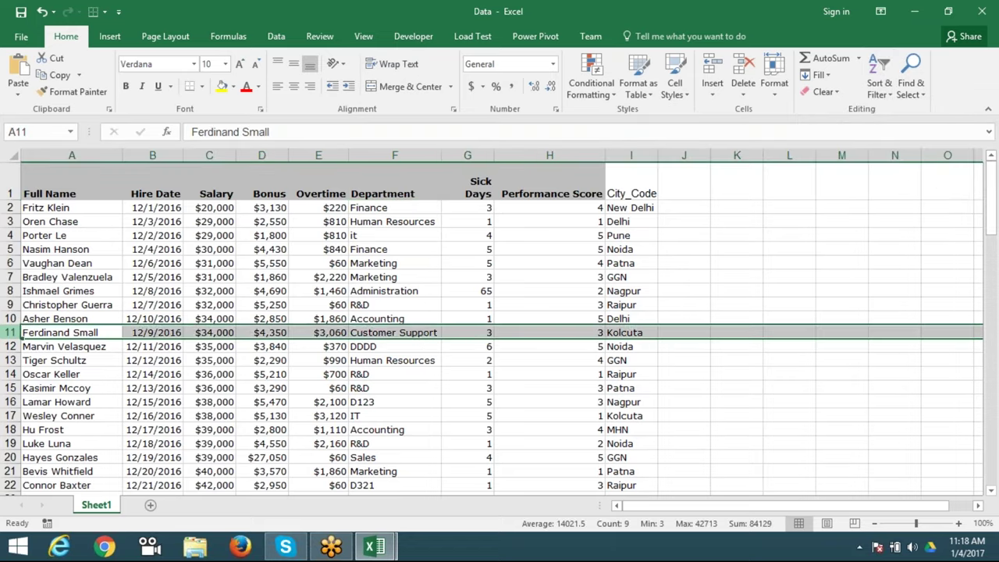
key("ctrl+shift+plus")
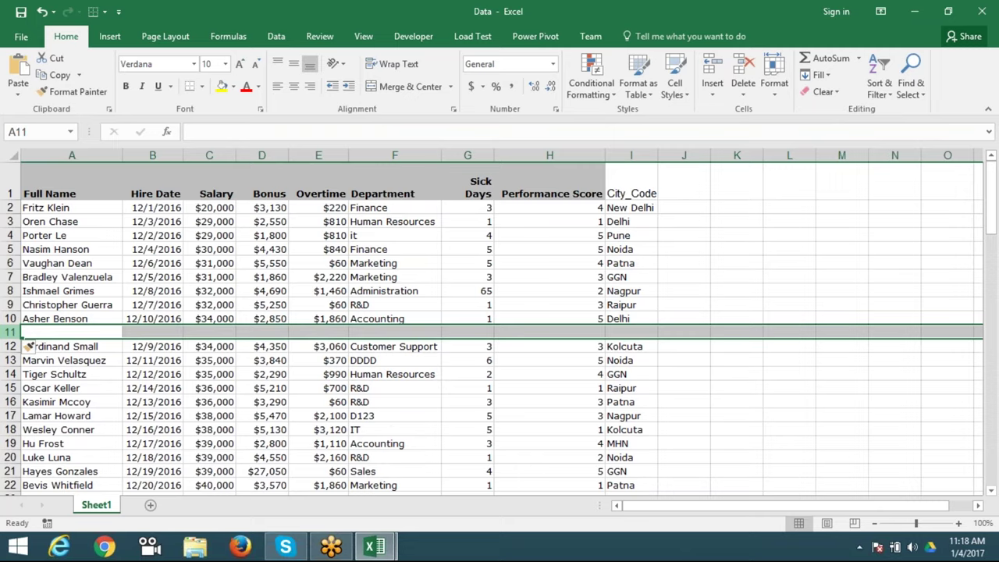
key("Up")
key("Up")
key("Up")
key("Up")
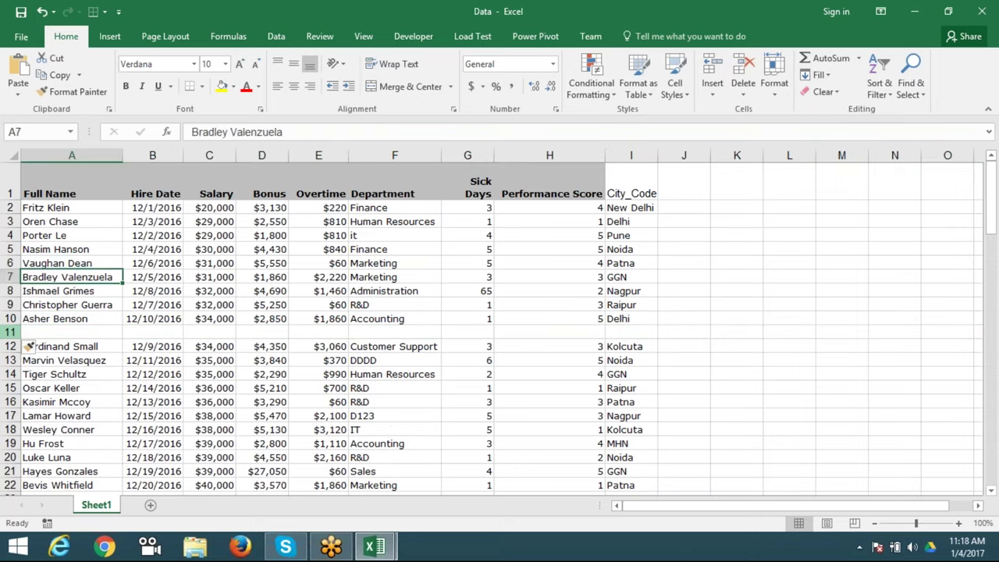
key("Up")
key("ctrl+a")
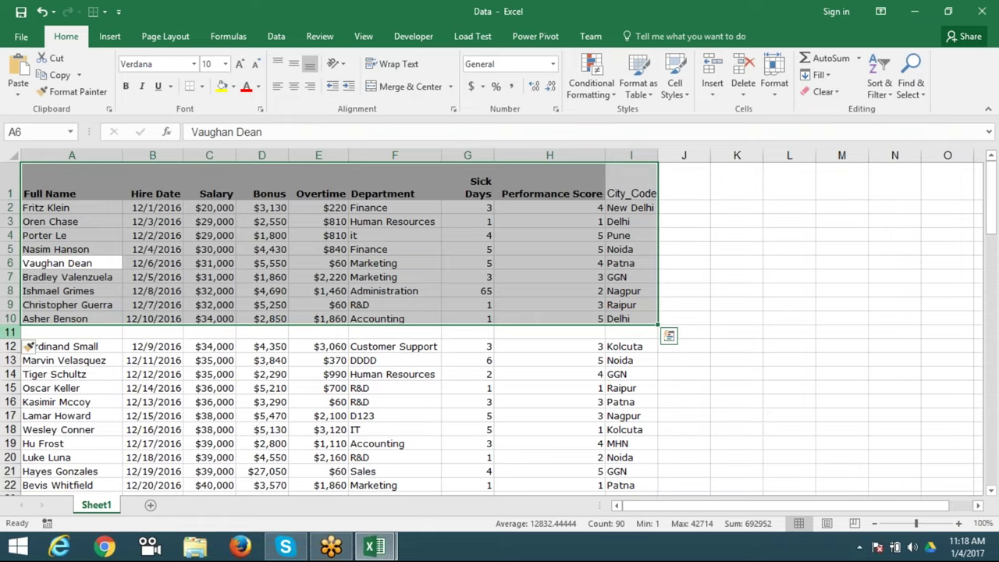
key("Down")
key("Down")
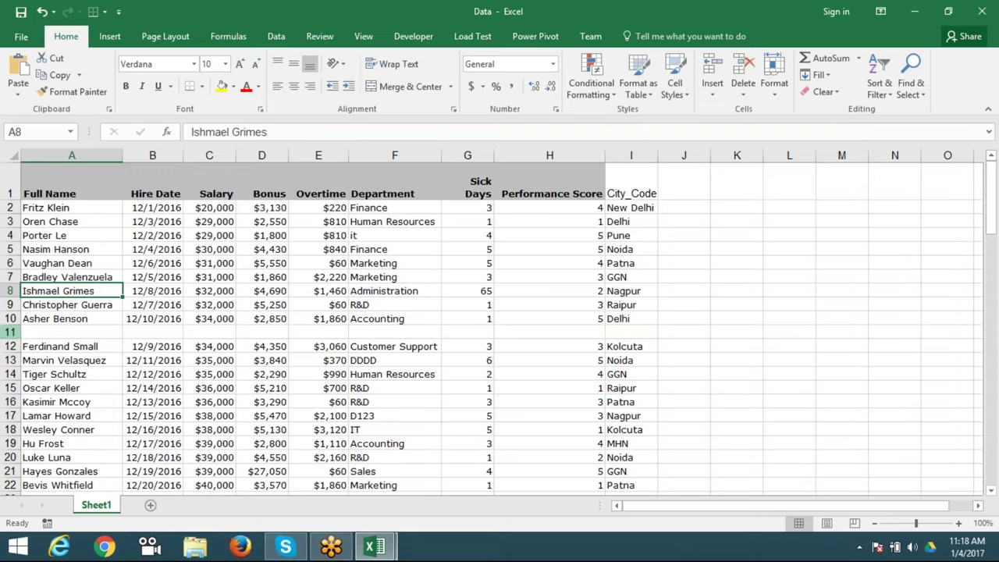
key("Down")
key("Down")
key("Down")
key("shift+space")
key("ctrl+minus")
left_click(66, 182)
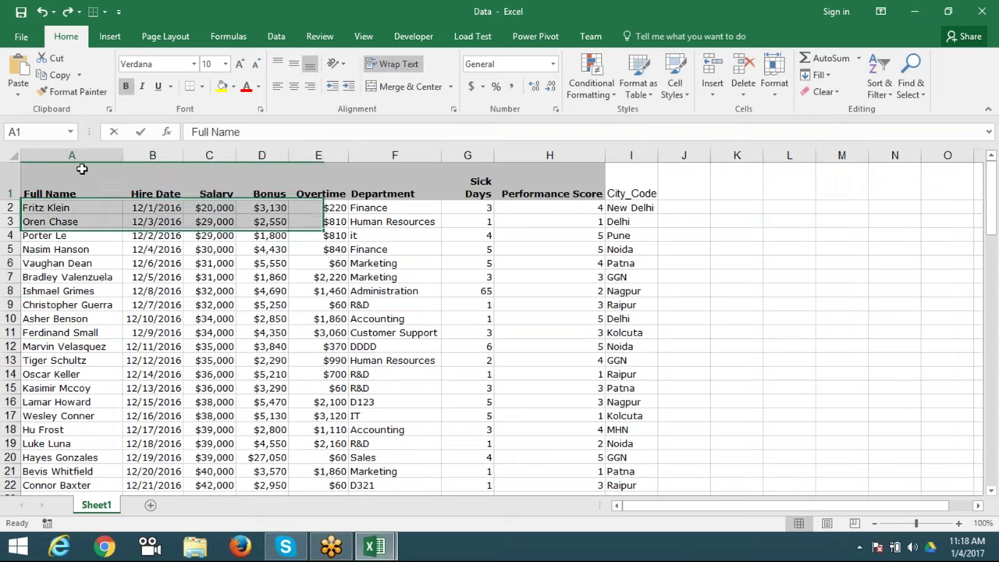
double_click(66, 182)
key("Escape")
left_click(363, 182)
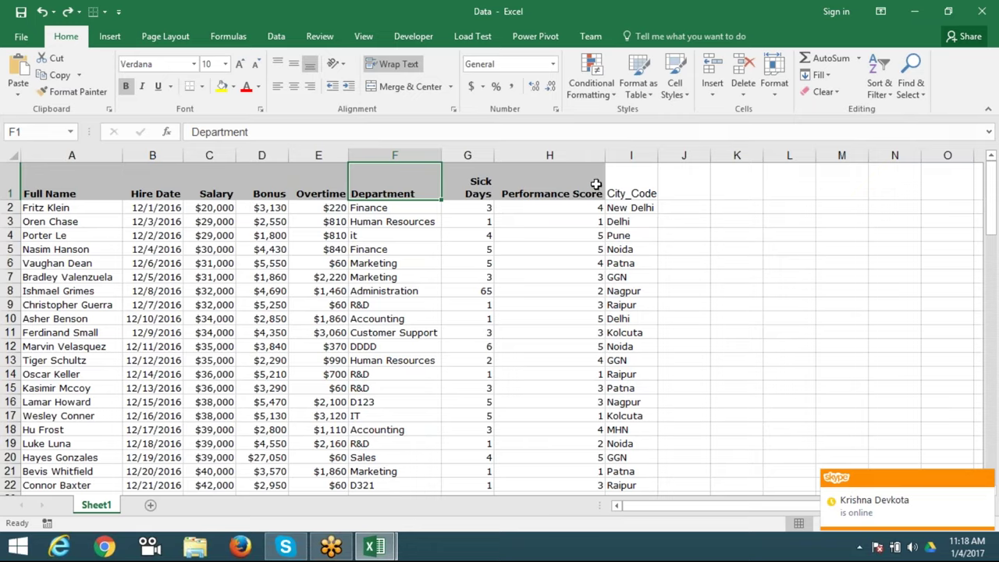
left_click(890, 94)
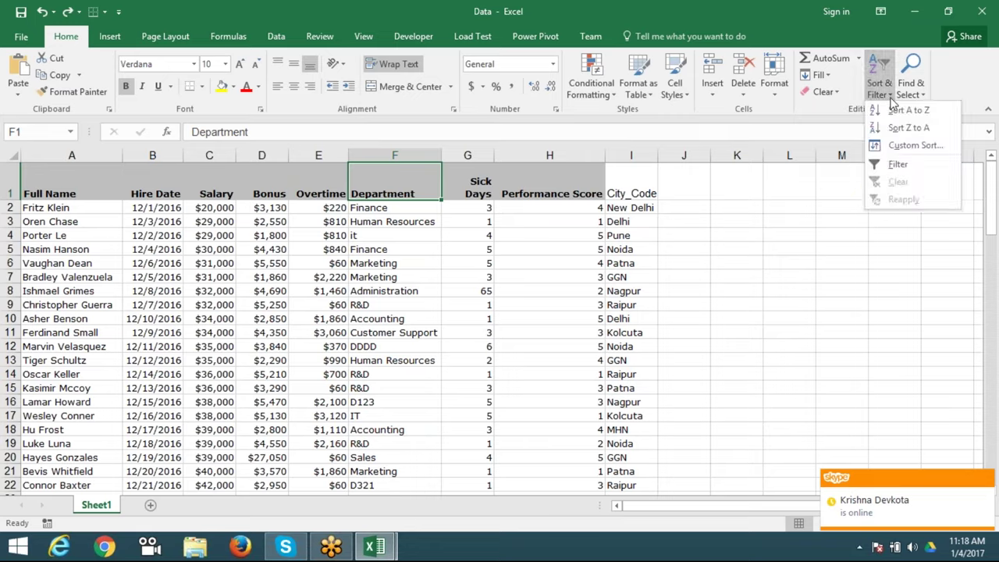
left_click(906, 146)
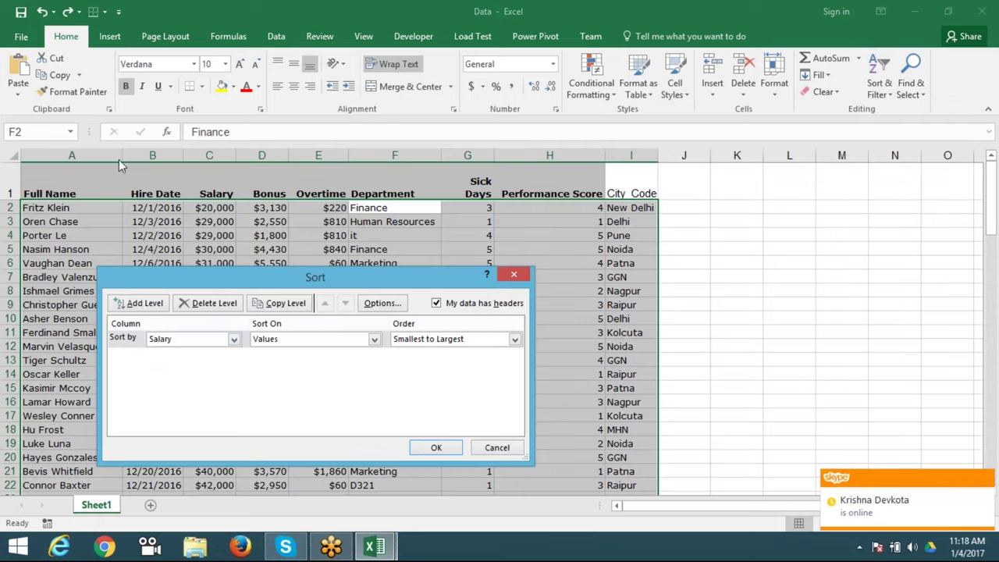
left_click(167, 340)
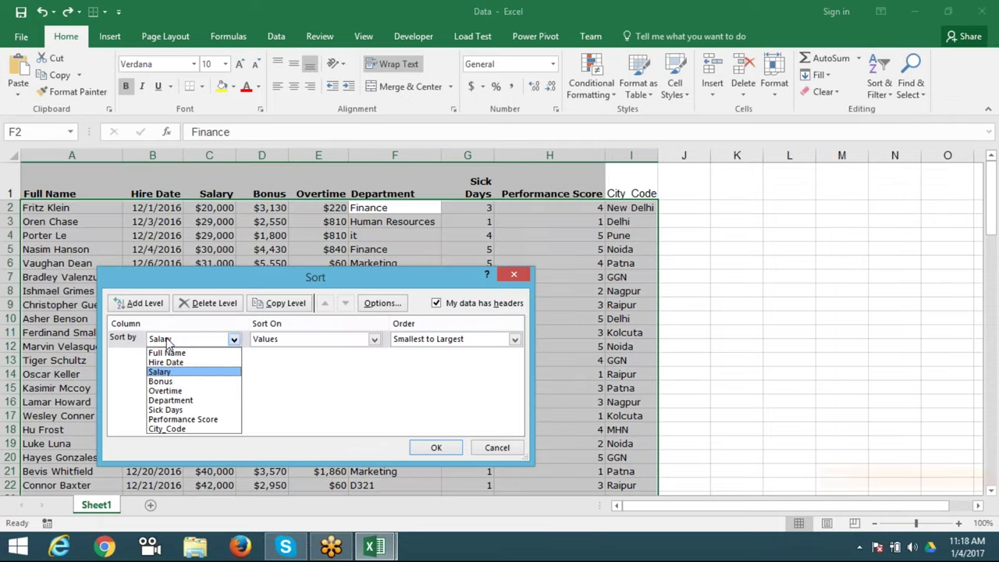
left_click(170, 400)
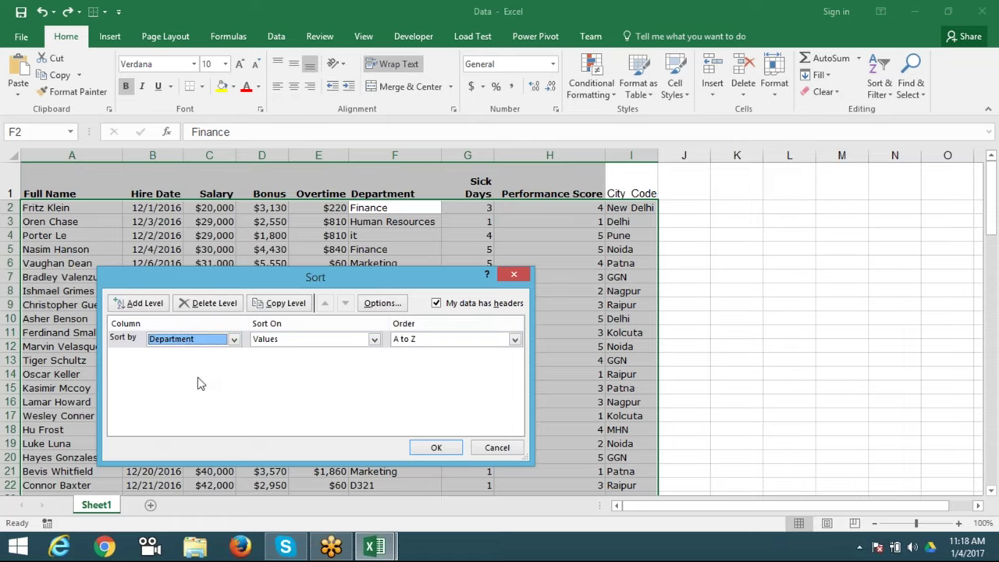
left_click(133, 307)
left_click(133, 307)
left_click(140, 372)
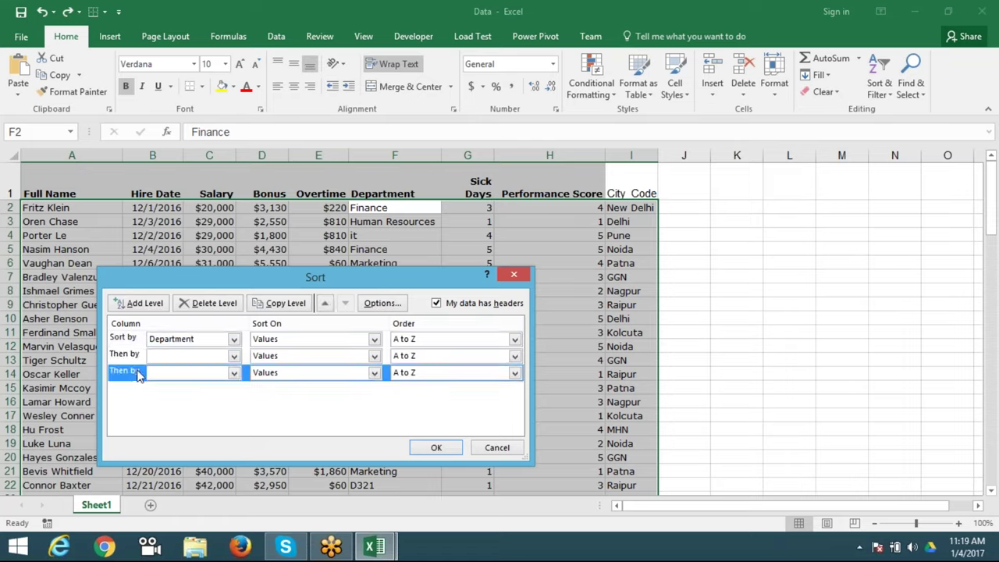
double_click(218, 310)
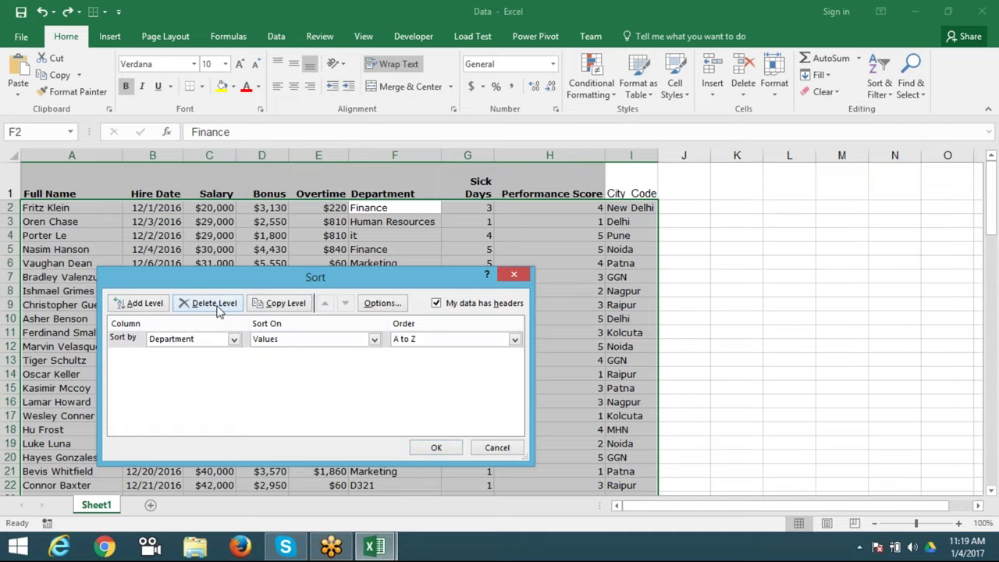
left_click(150, 307)
left_click(176, 359)
left_click(176, 358)
left_click(176, 358)
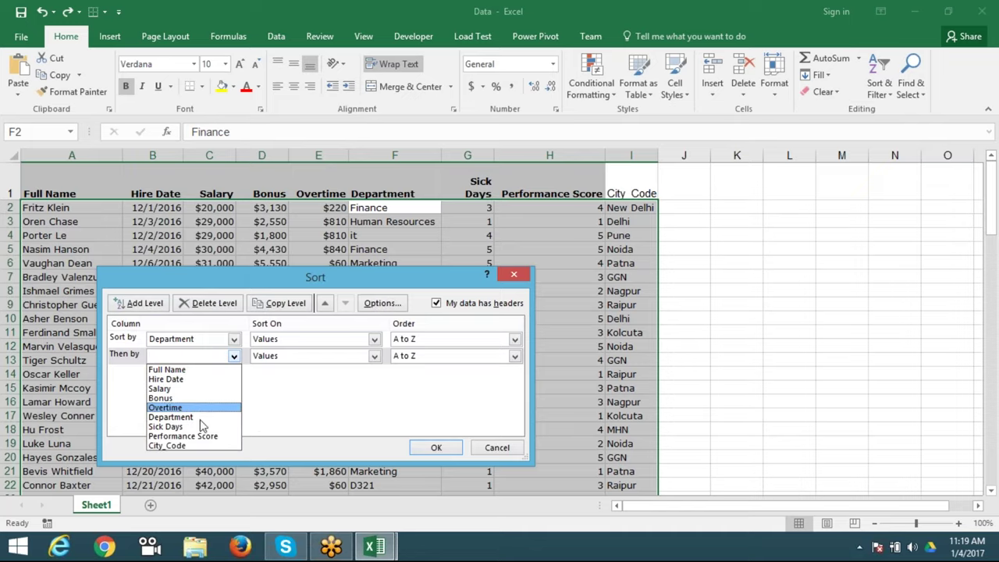
left_click(196, 445)
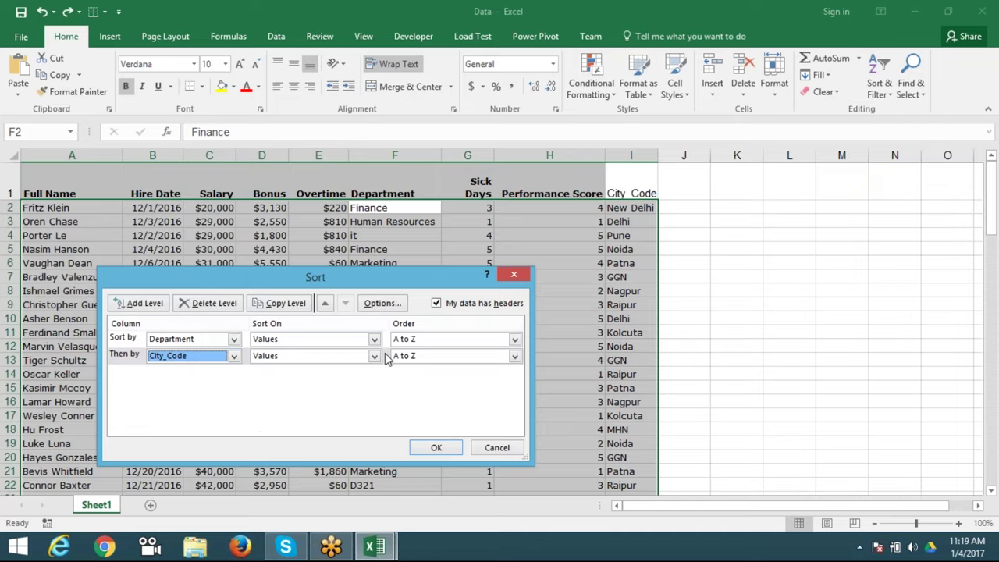
left_click(437, 448)
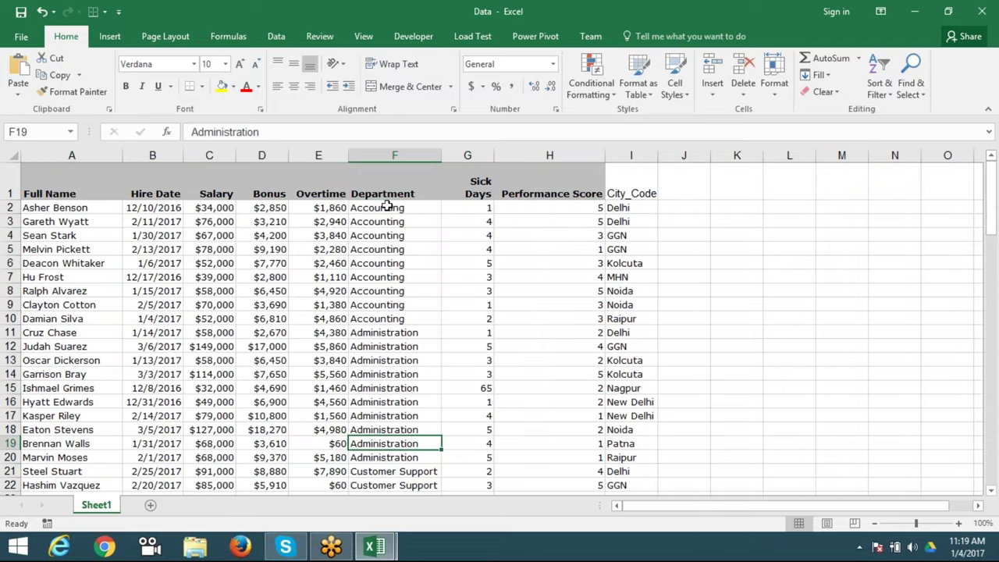
left_click_drag(388, 208, 379, 320)
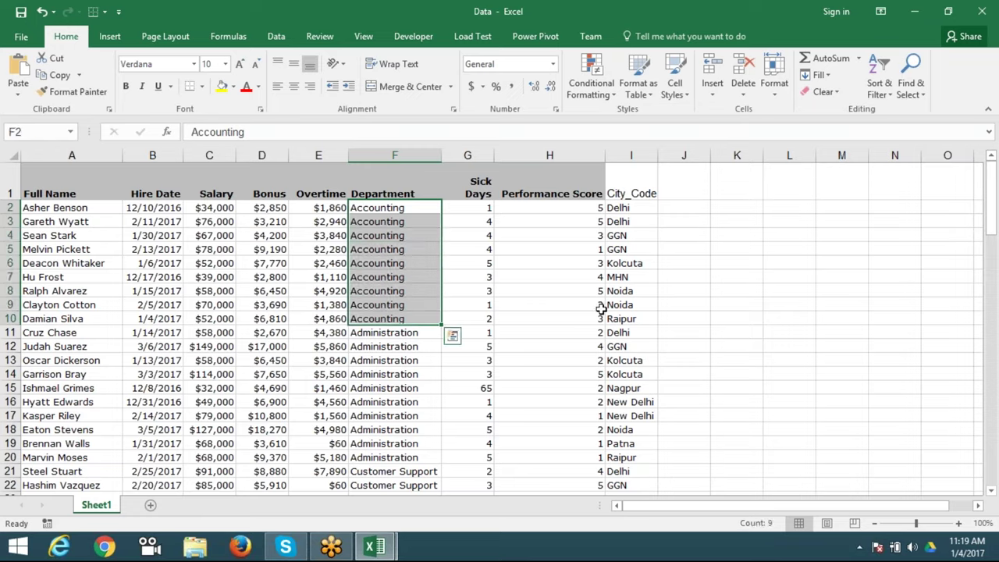
left_click(634, 318)
left_click(630, 208)
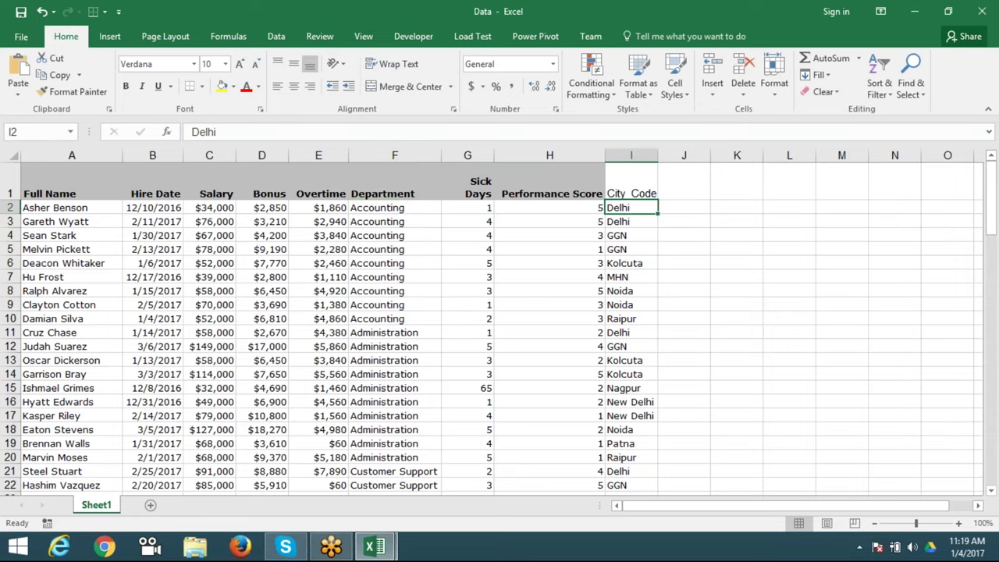
left_click_drag(624, 208, 622, 316)
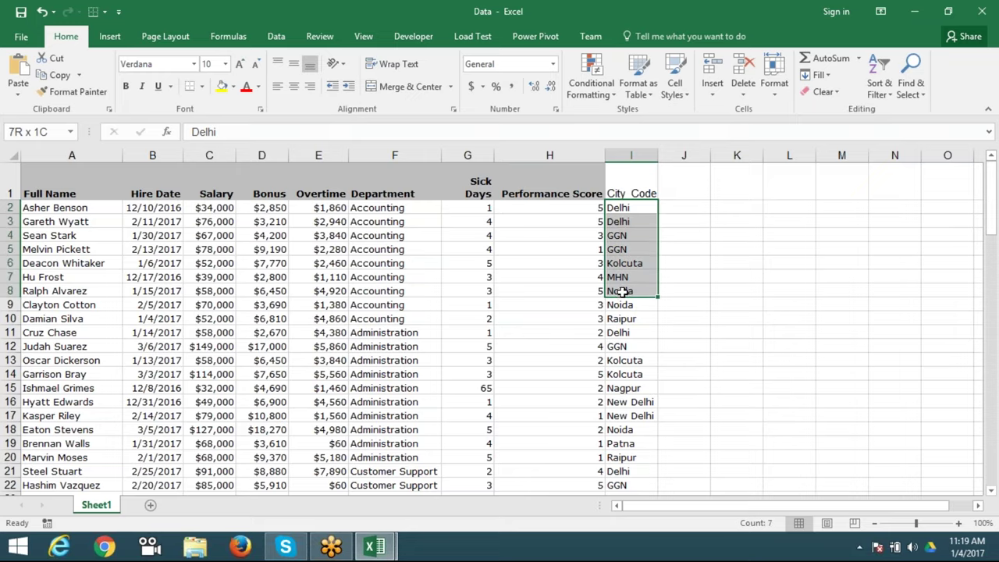
left_click_drag(623, 333, 622, 333)
double_click(623, 333)
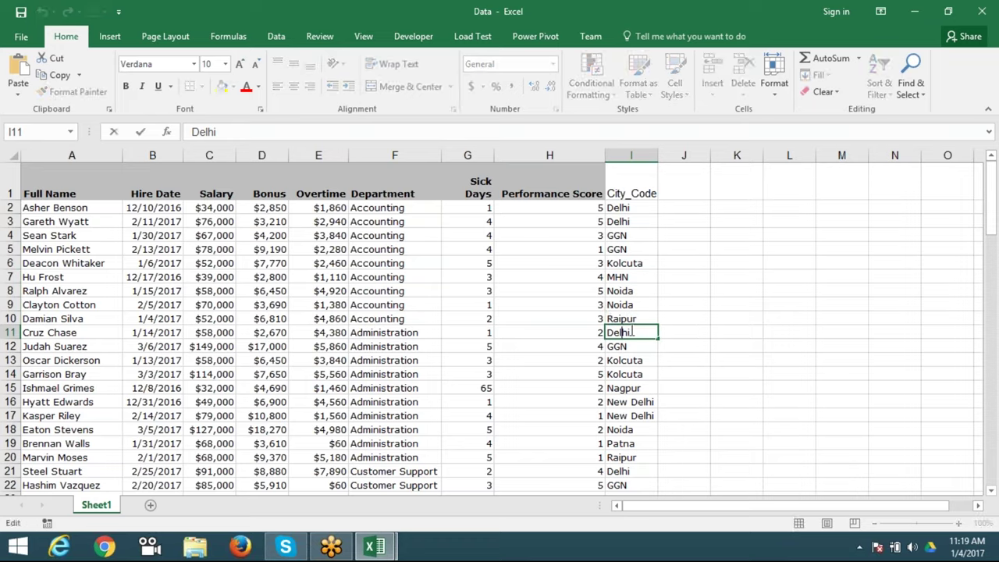
key("Escape")
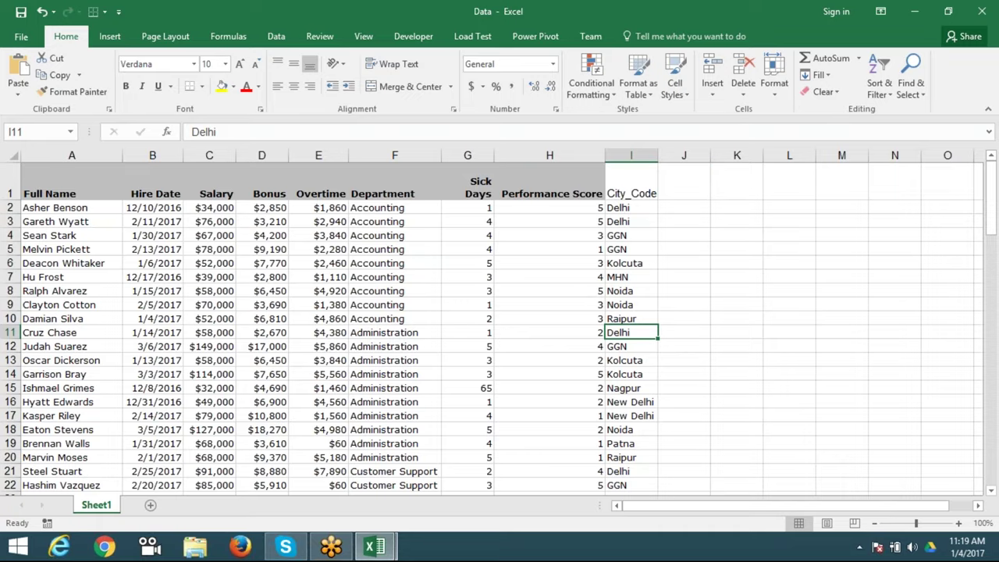
left_click(692, 180)
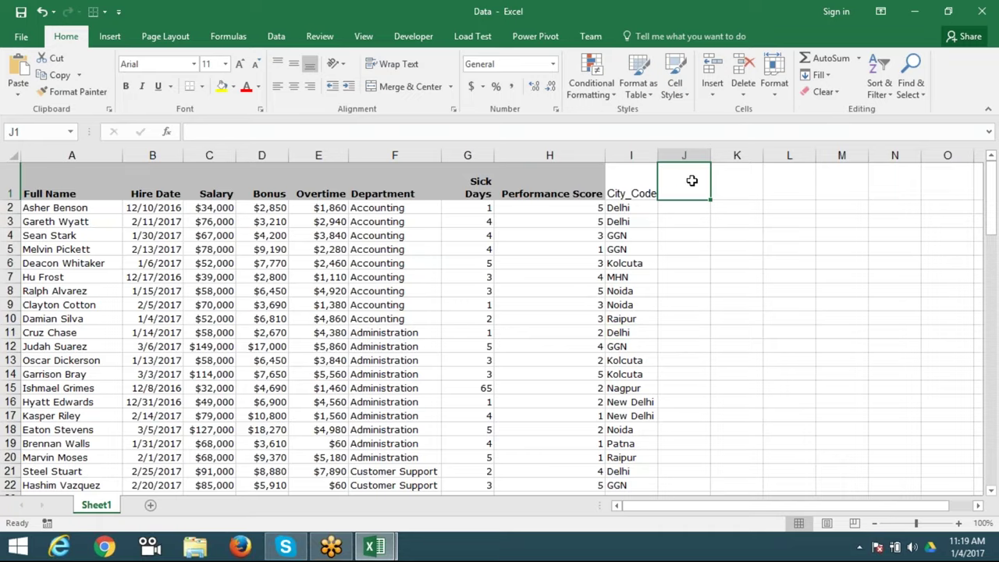
- Head J1 'Month', enter Jan in J2, and AutoFill repeating month names down every row
type("mONTH")
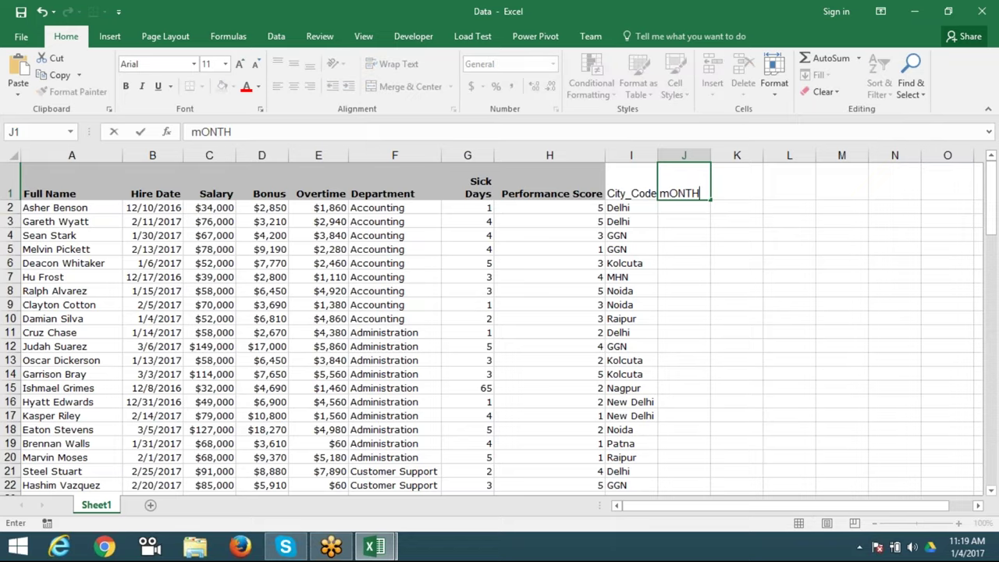
key("Return")
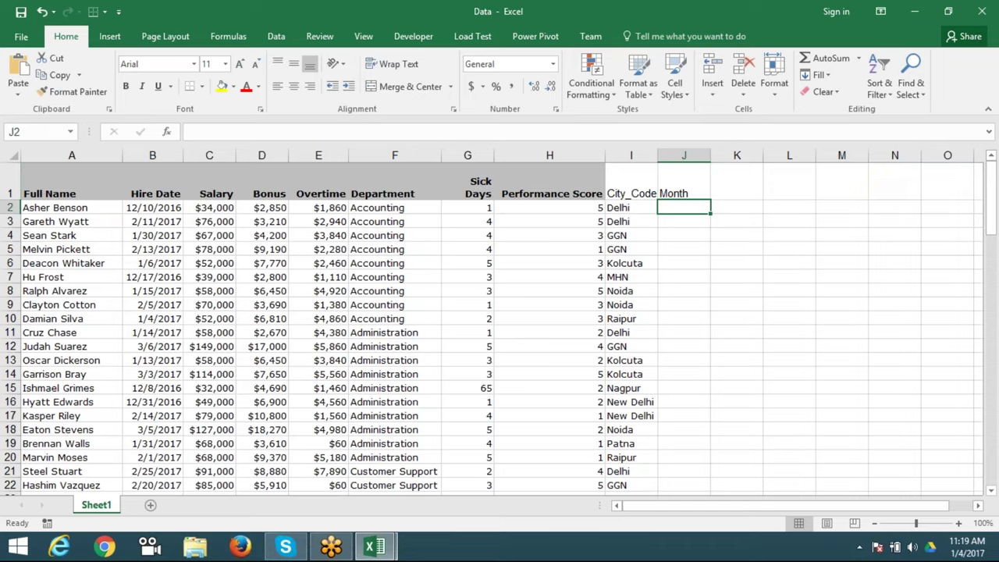
type("Jan")
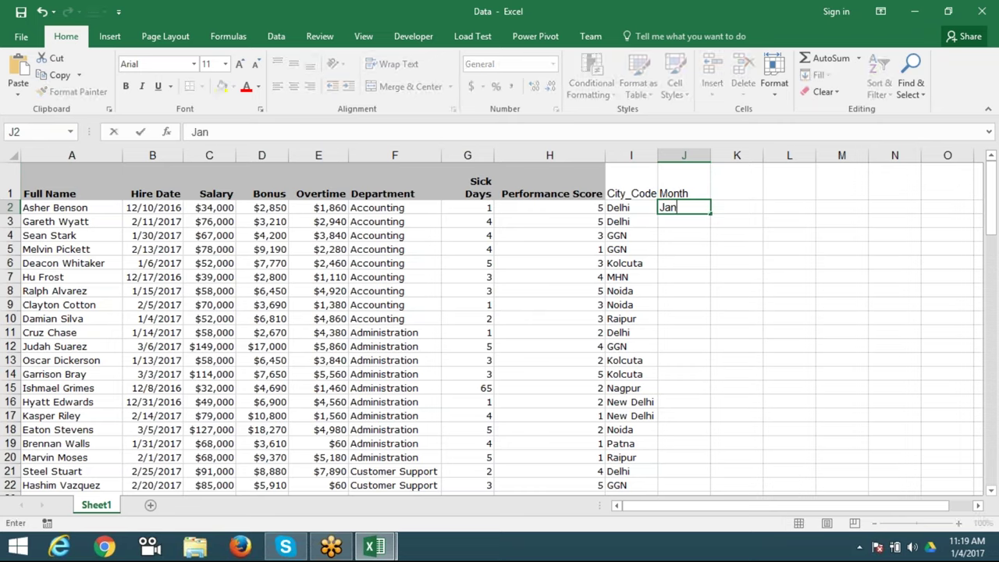
key("Return")
left_click(702, 208)
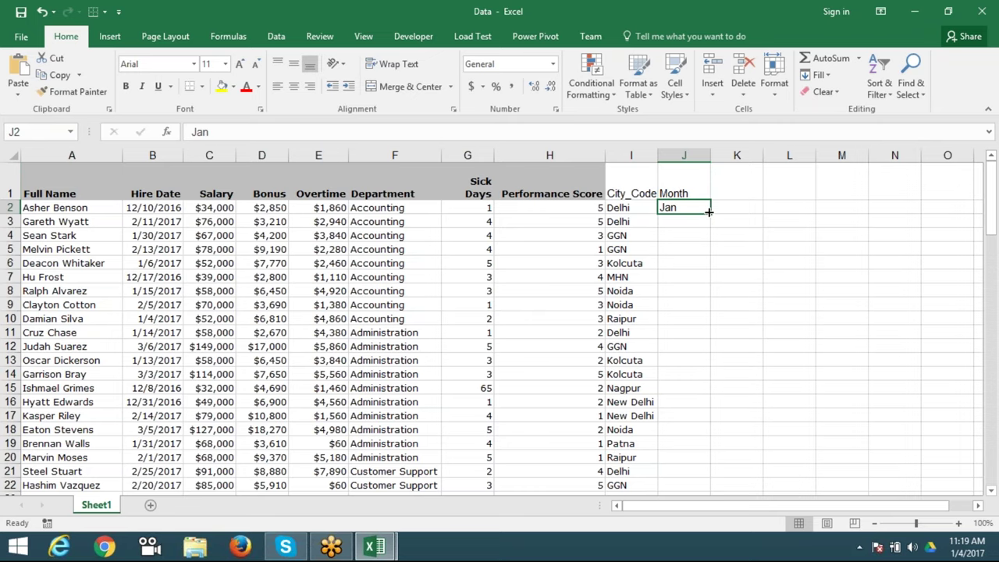
double_click(709, 212)
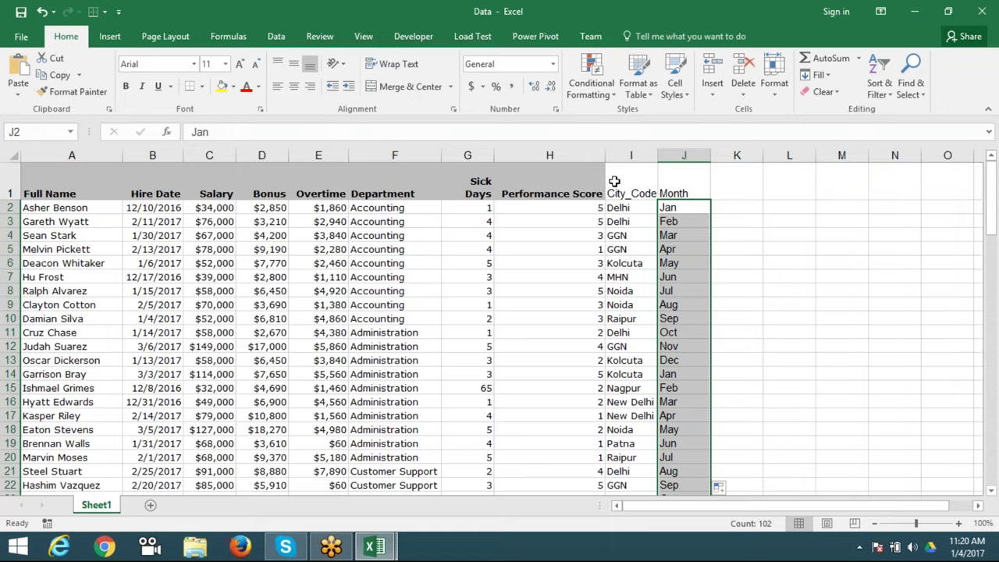
key("Up")
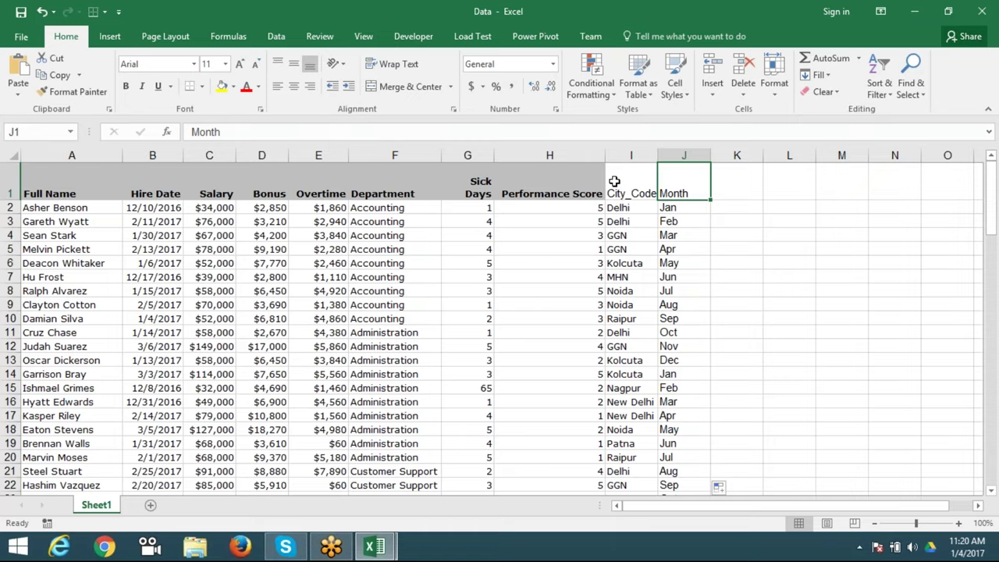
key("ctrl+Home")
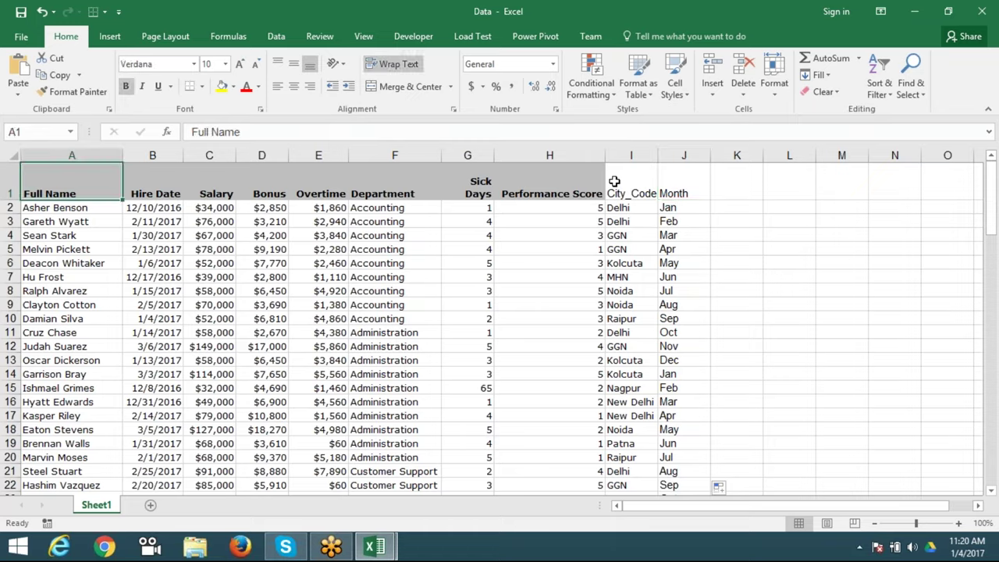
- In Custom Sort, remove the old Department and City_Code sort levels
left_click(881, 100)
left_click(898, 146)
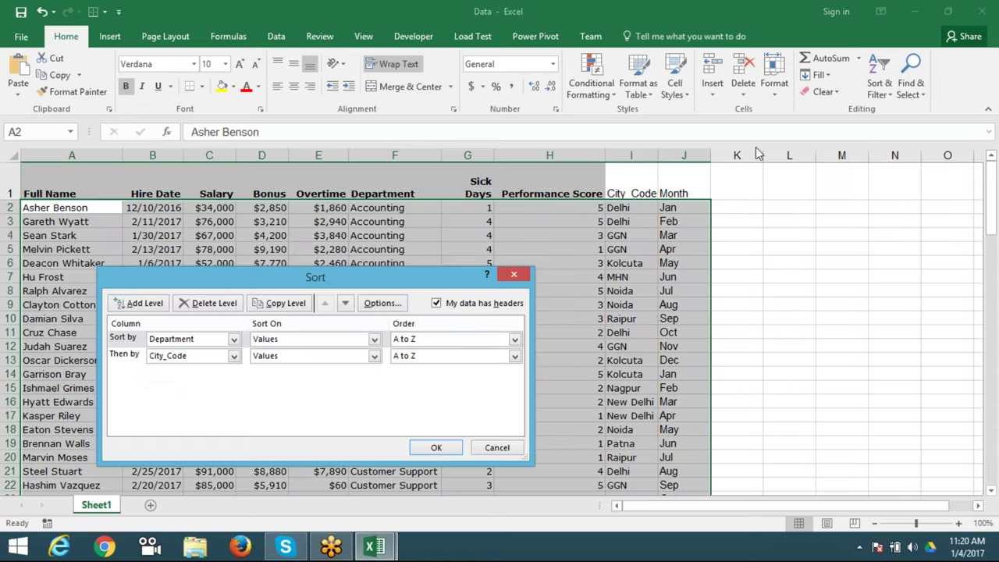
left_click(127, 358)
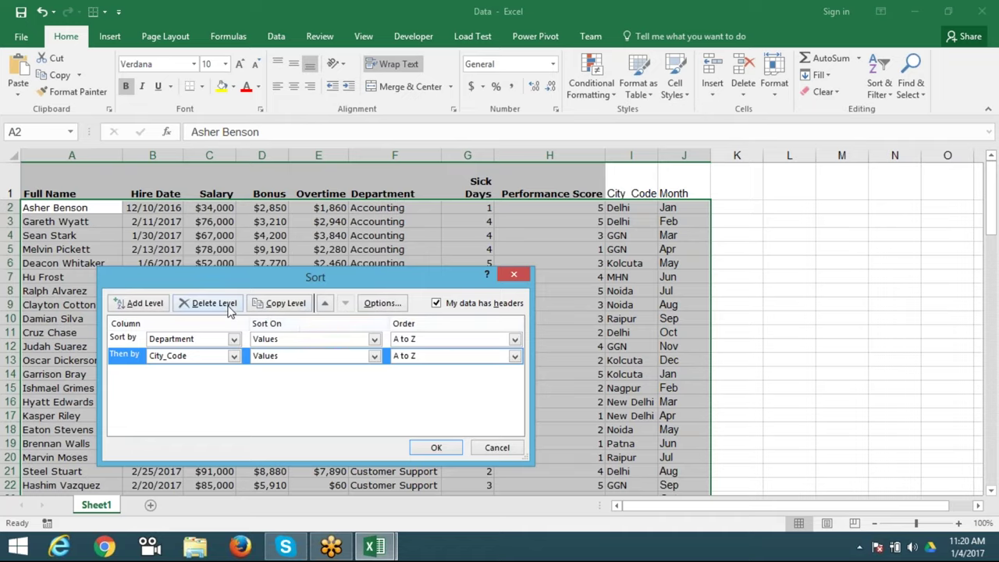
double_click(211, 303)
double_click(140, 304)
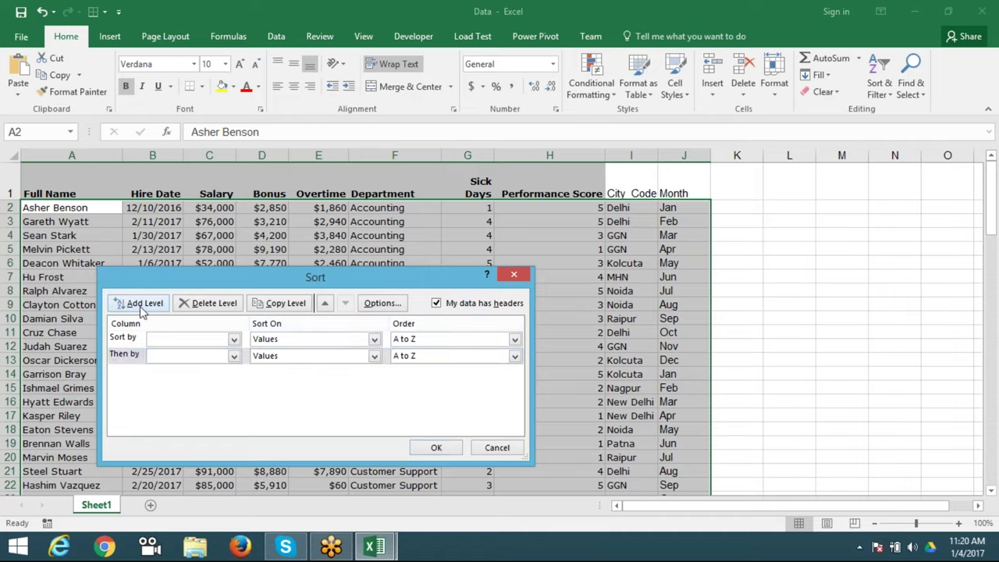
left_click(207, 303)
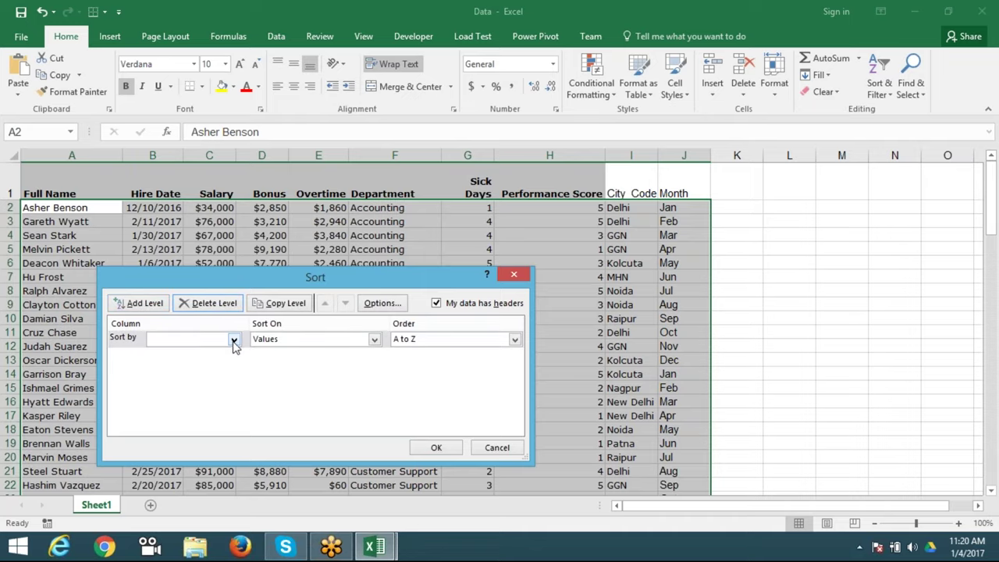
- Sort by Month using the Jan, Feb, Mar… custom list as the order
left_click(233, 340)
left_click(234, 342)
left_click(233, 341)
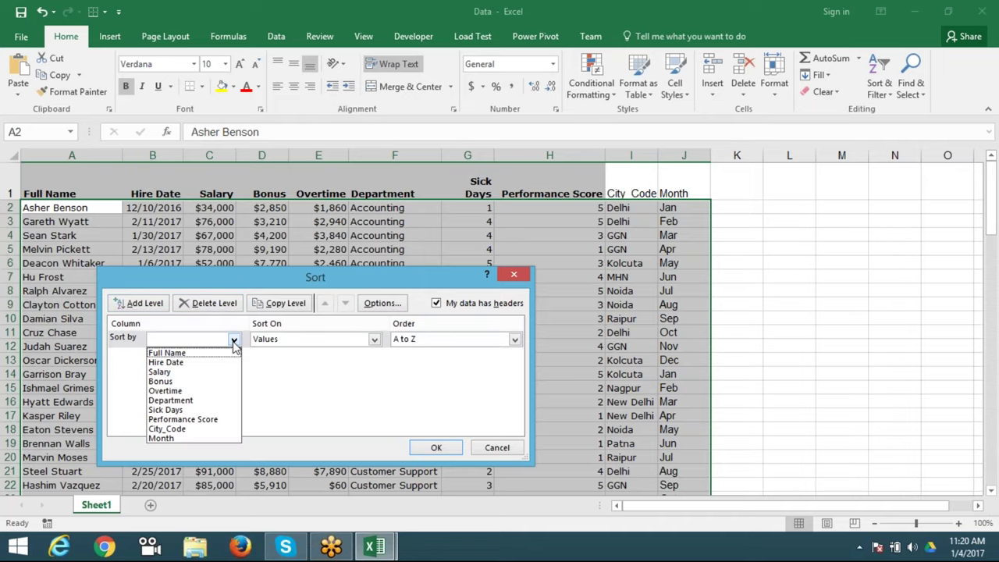
key("Down")
key("Down")
key("Down")
key("Down")
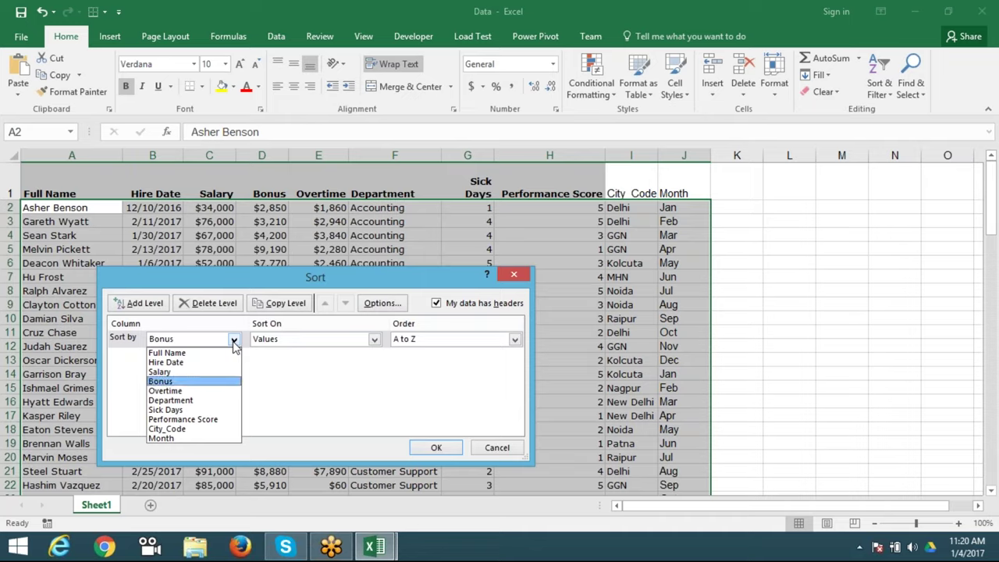
key("Down")
key("Down")
key("Down")
key("Down")
key("Tab")
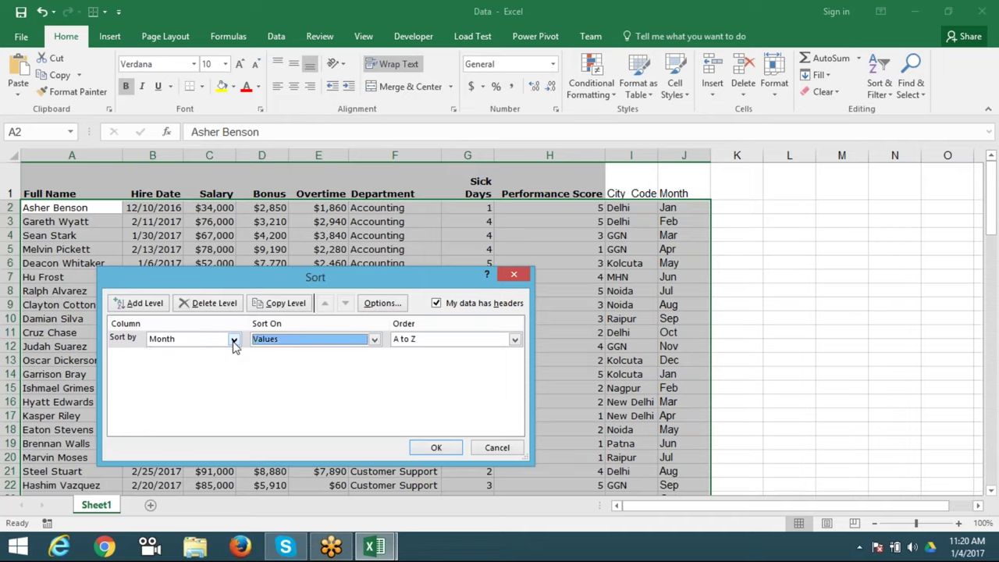
left_click(418, 343)
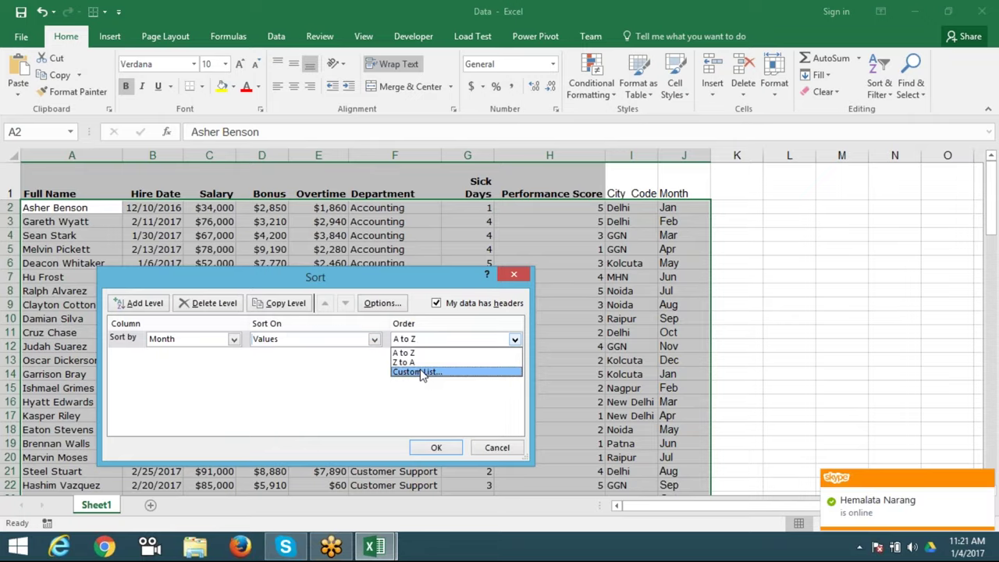
left_click(422, 373)
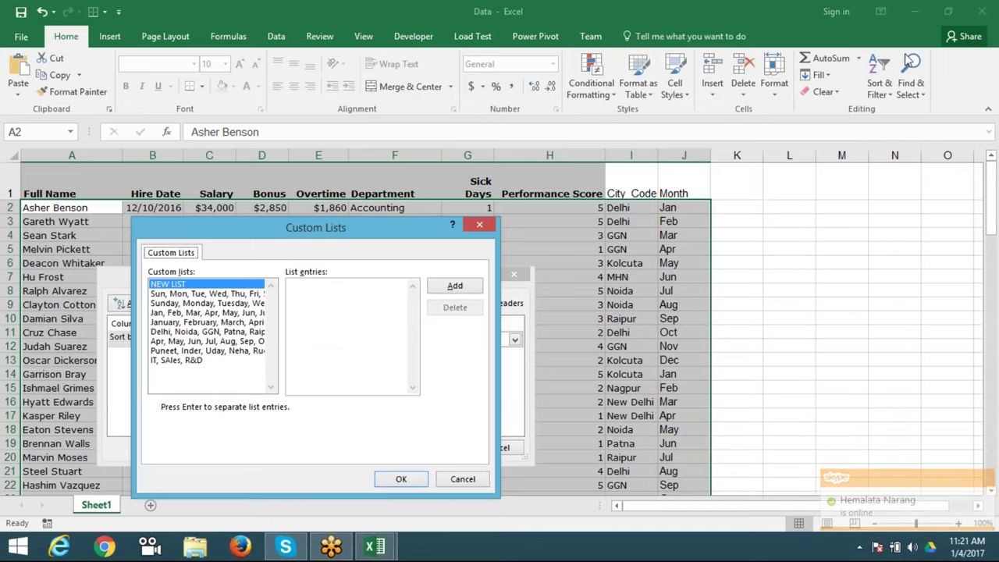
left_click(171, 313)
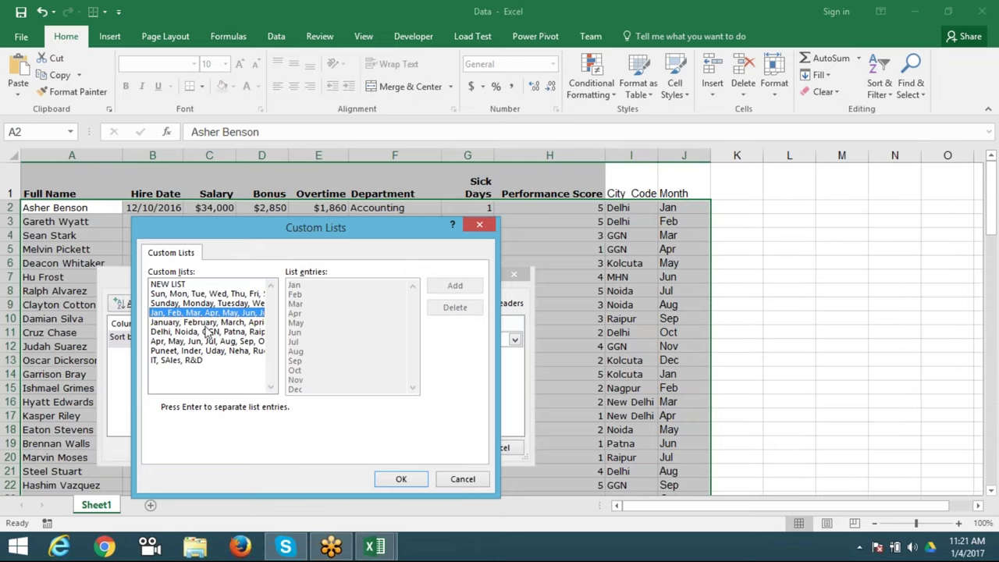
left_click(399, 479)
left_click(439, 450)
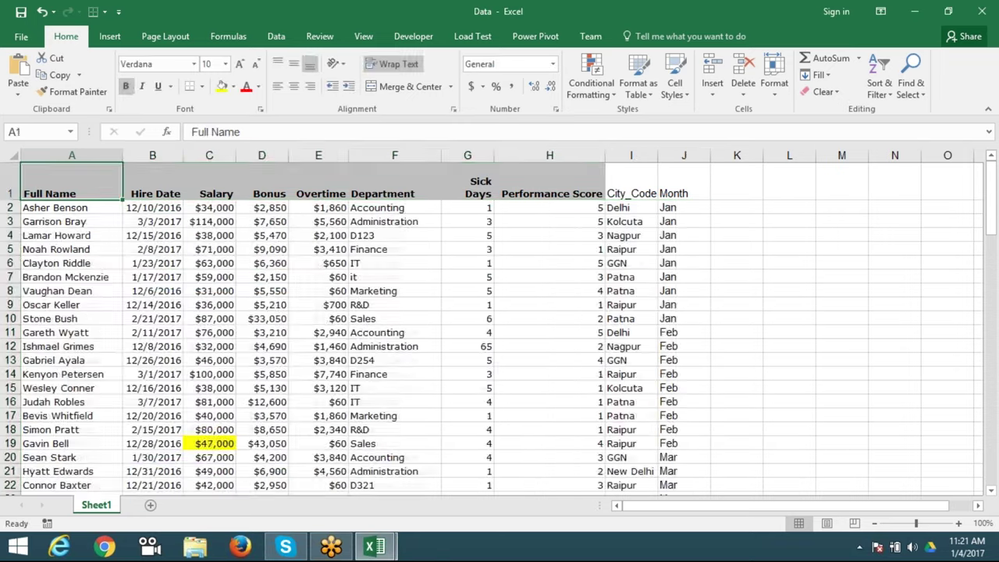
scroll(676, 405, "down", 7)
scroll(676, 406, "down", 2)
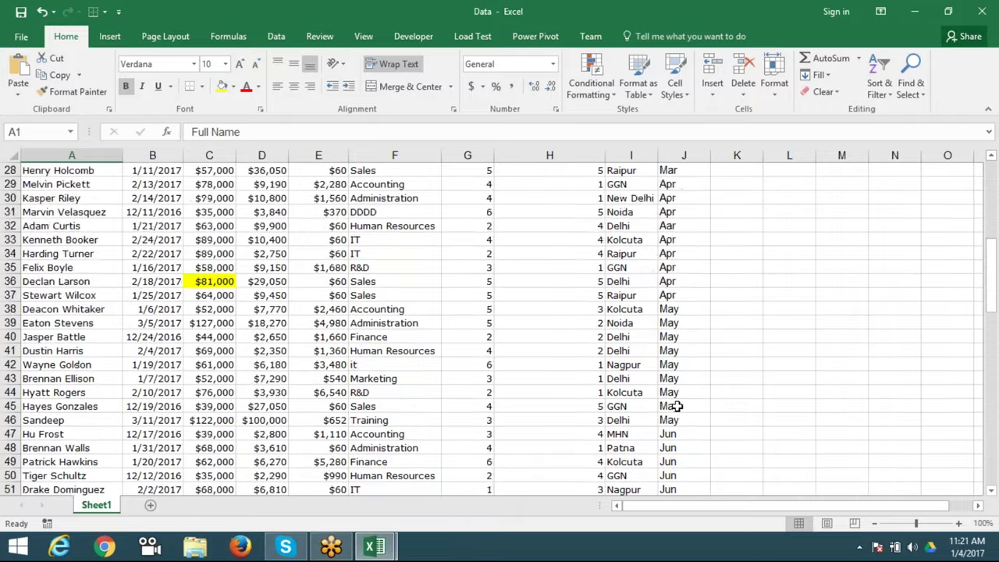
scroll(676, 405, "down", 3)
scroll(676, 405, "up", 6)
scroll(677, 406, "up", 6)
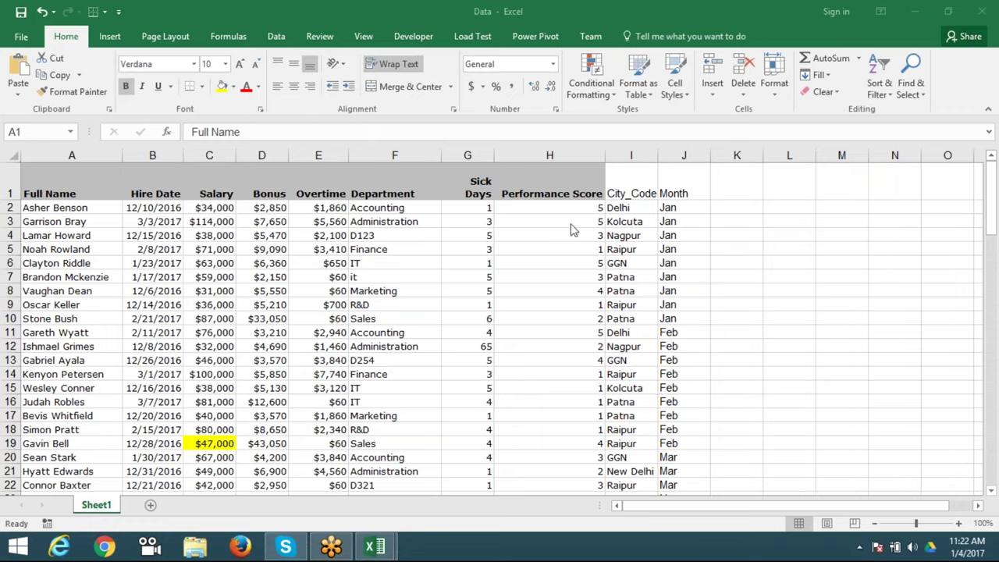
- In Custom Sort, set the Month order to a custom list, trying the Apr-first list
double_click(61, 194)
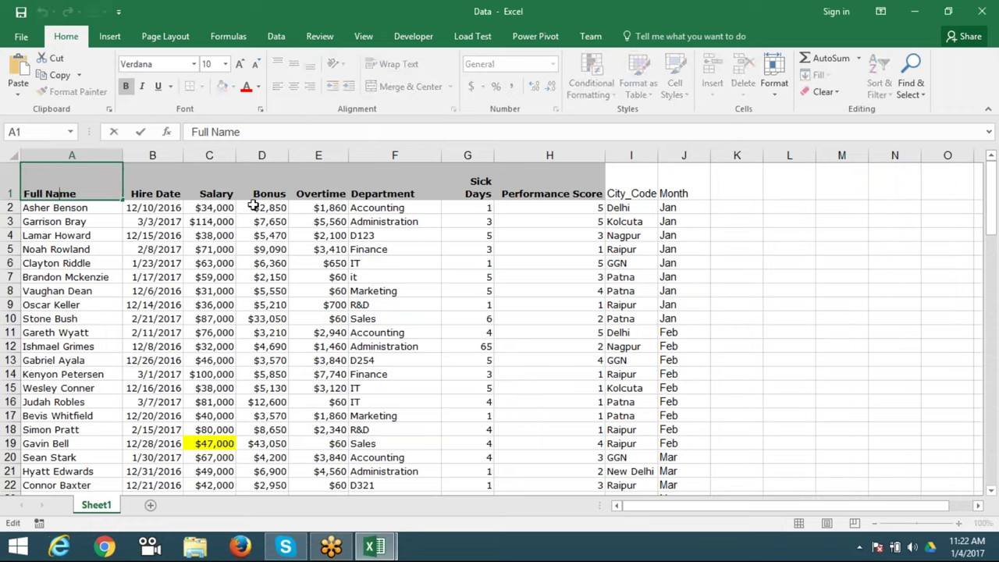
key("Escape")
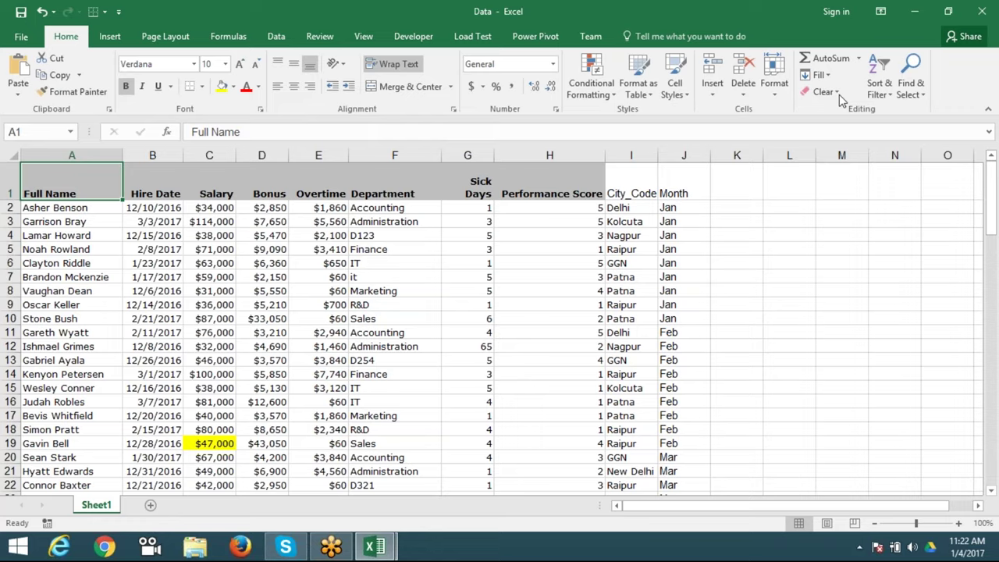
left_click(880, 86)
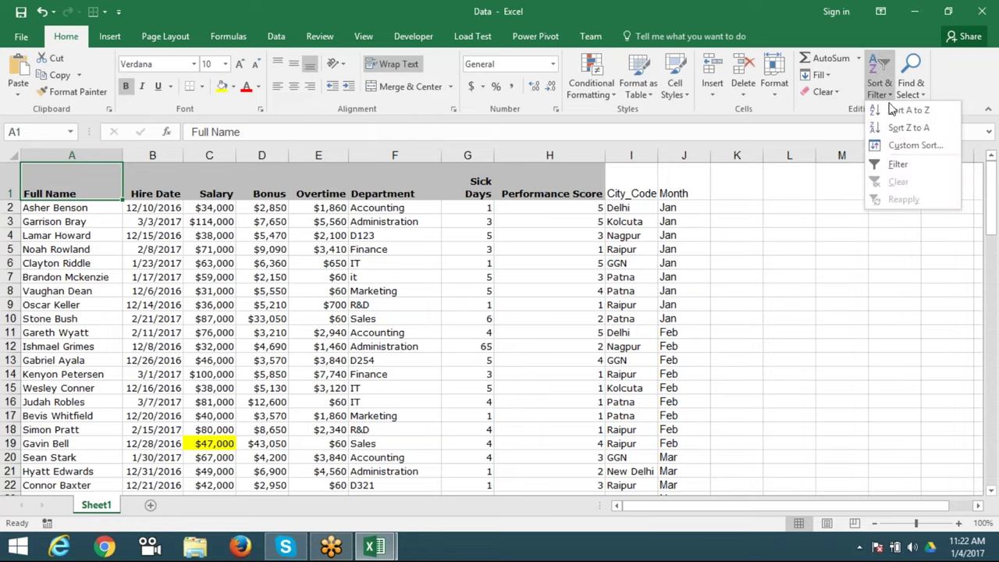
left_click(900, 145)
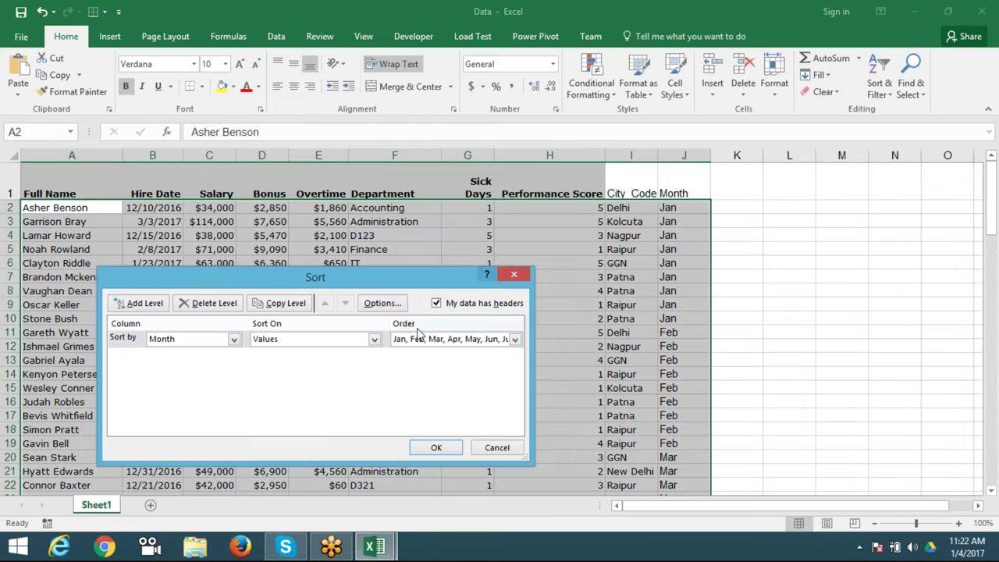
left_click(411, 343)
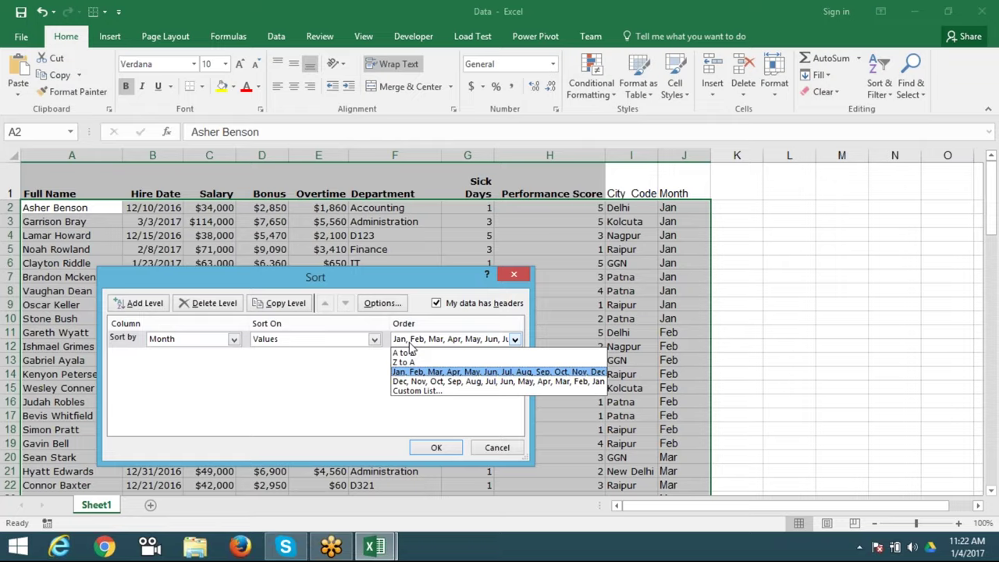
left_click(415, 392)
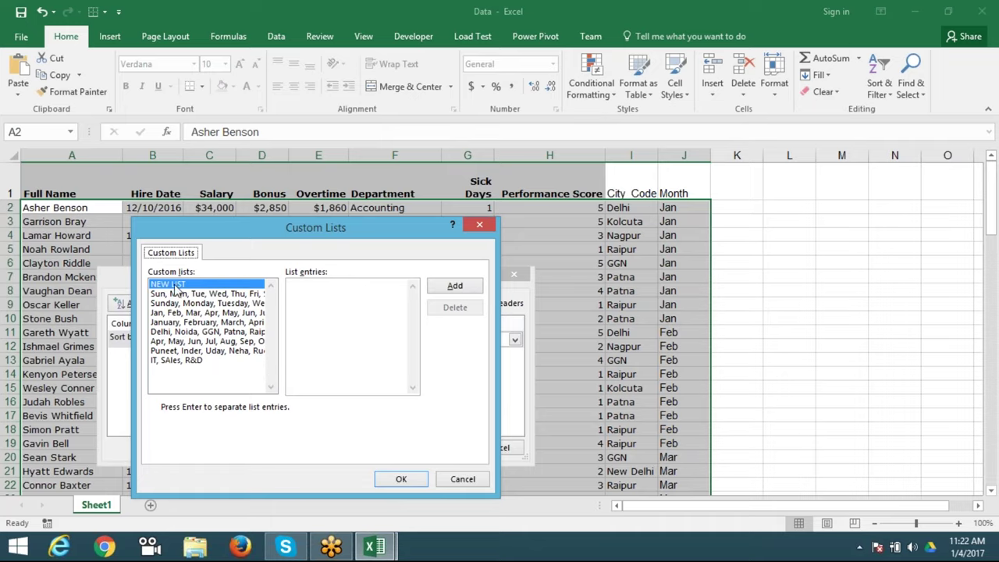
left_click(314, 287)
double_click(239, 342)
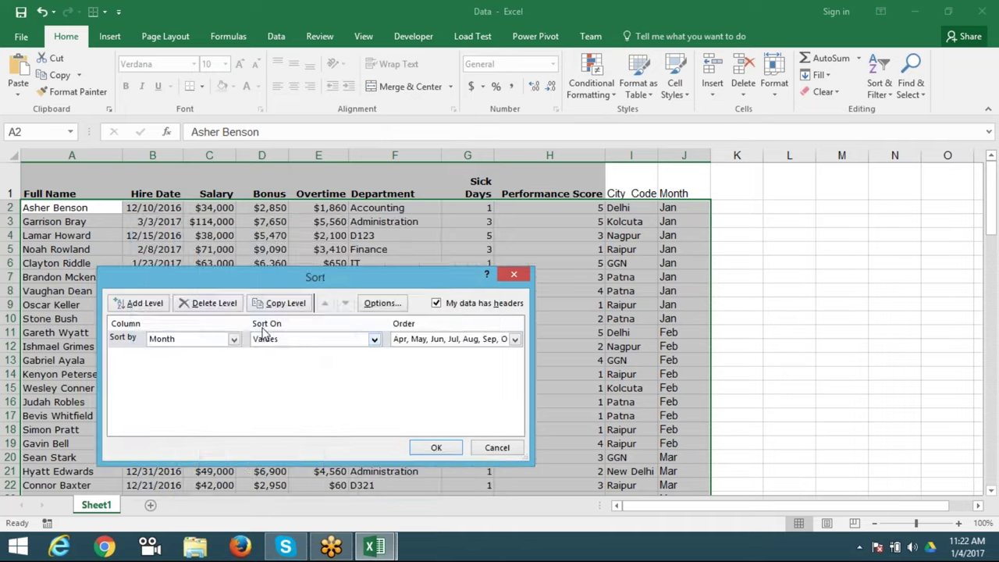
- Choose the Apr, May, Jun… custom list and sort by Month so April rows lead
left_click(515, 339)
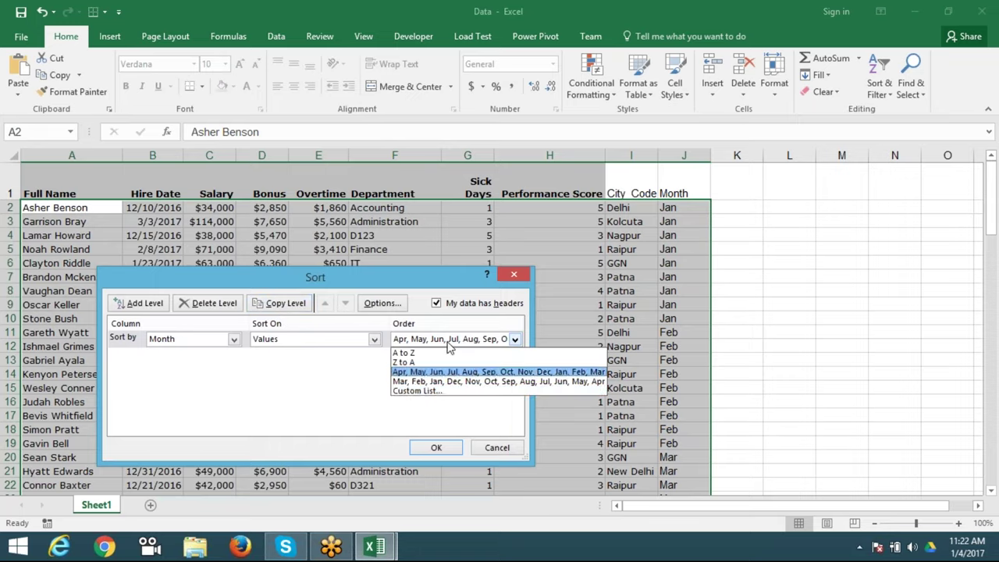
left_click(442, 392)
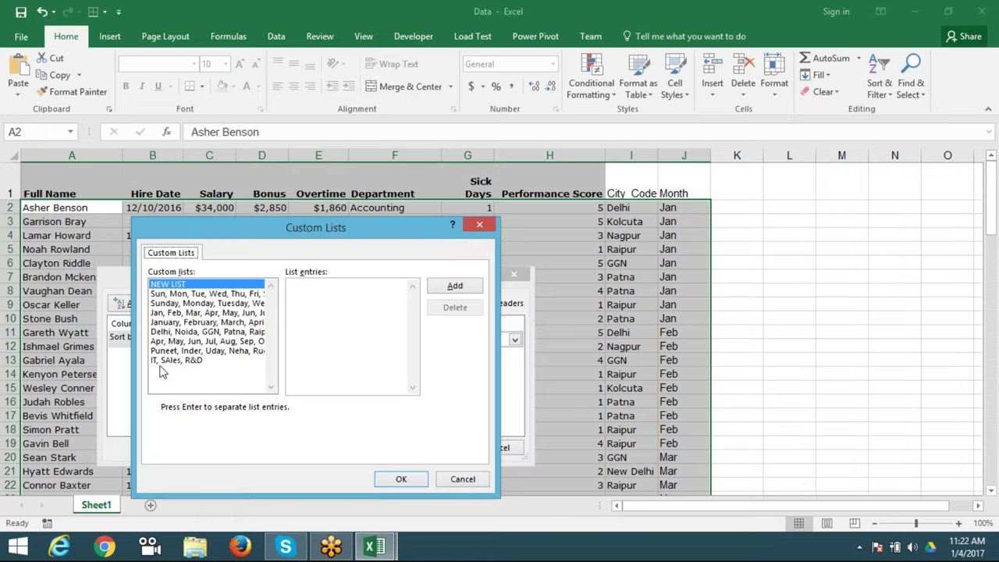
left_click(175, 342)
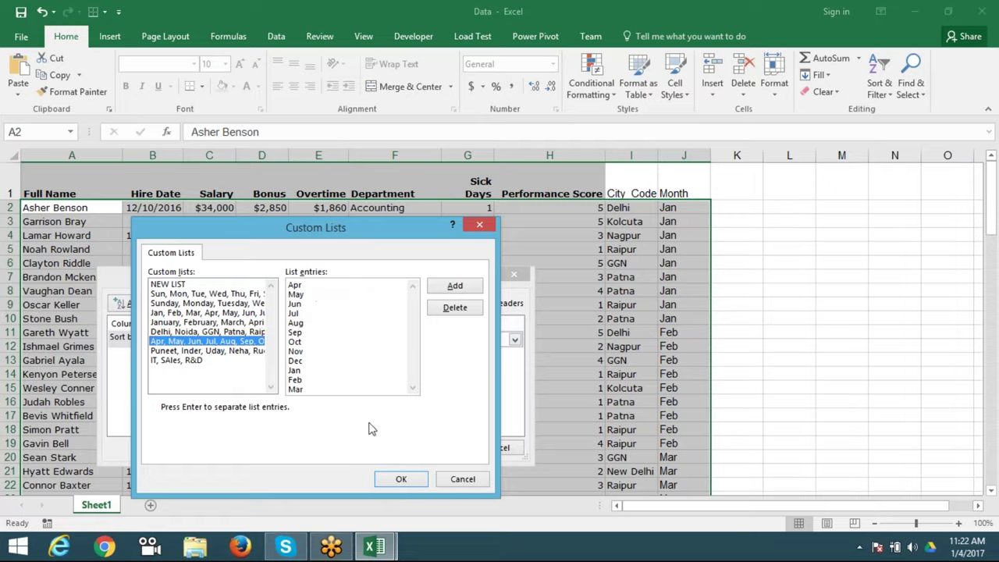
left_click(398, 477)
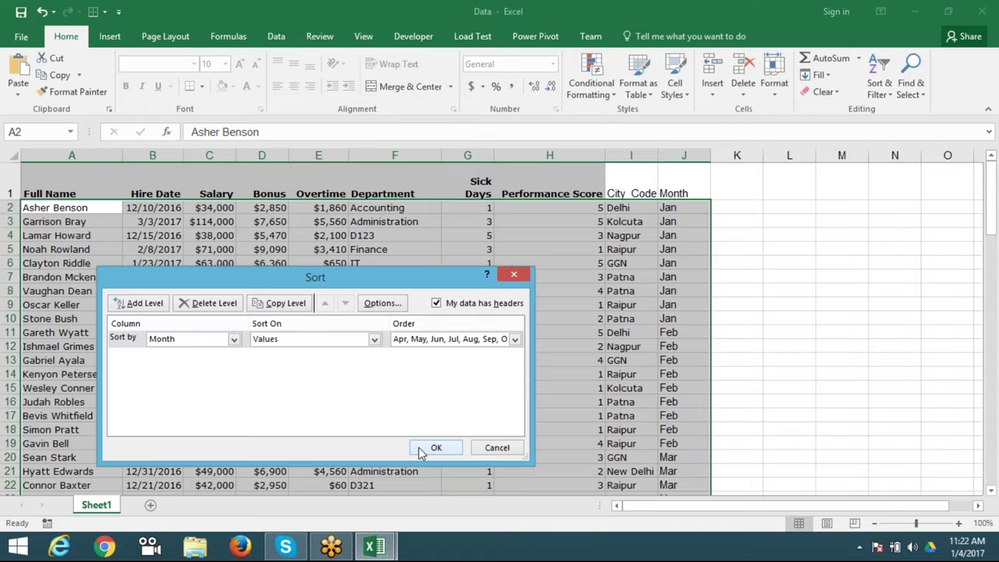
left_click(431, 448)
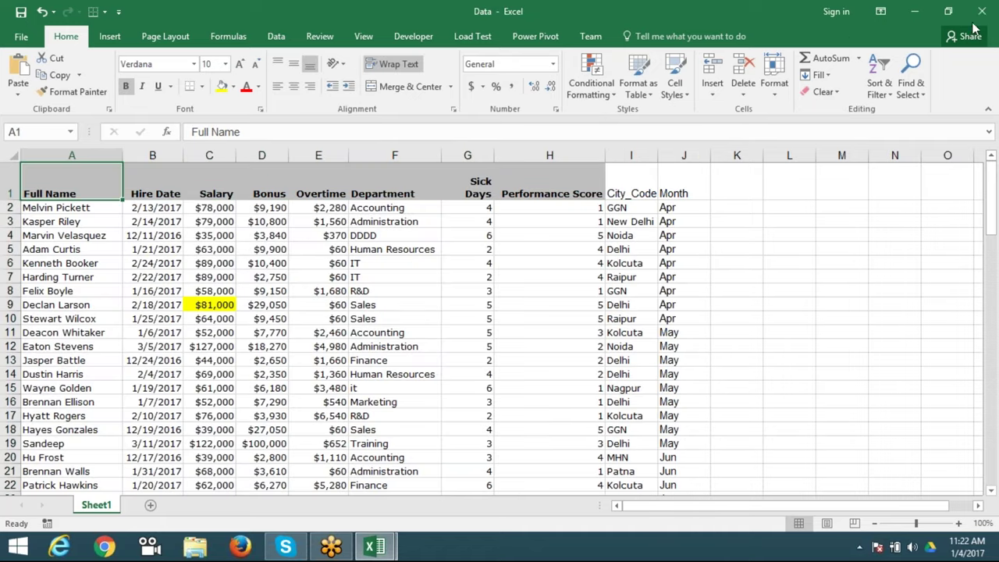
left_click(982, 22)
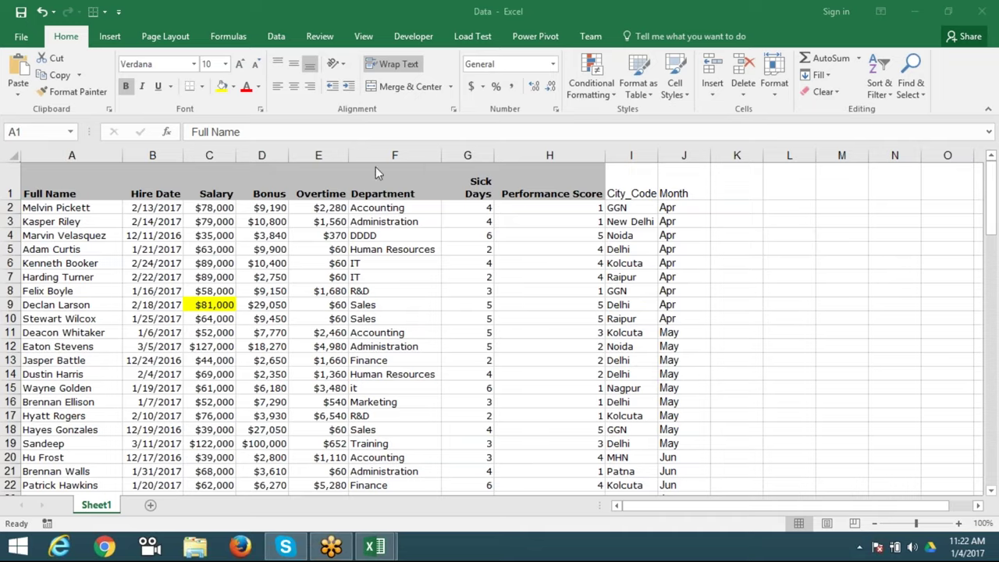
- Custom-sort by Month with the IT, SAles, R&D list as the order, giving Apr, Aug, Dec
left_click(390, 196)
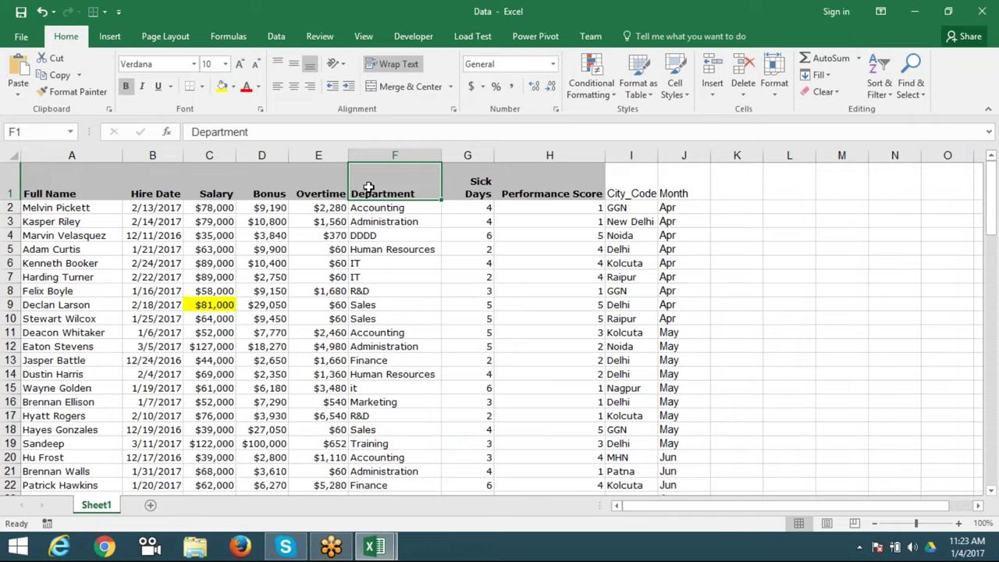
left_click(891, 100)
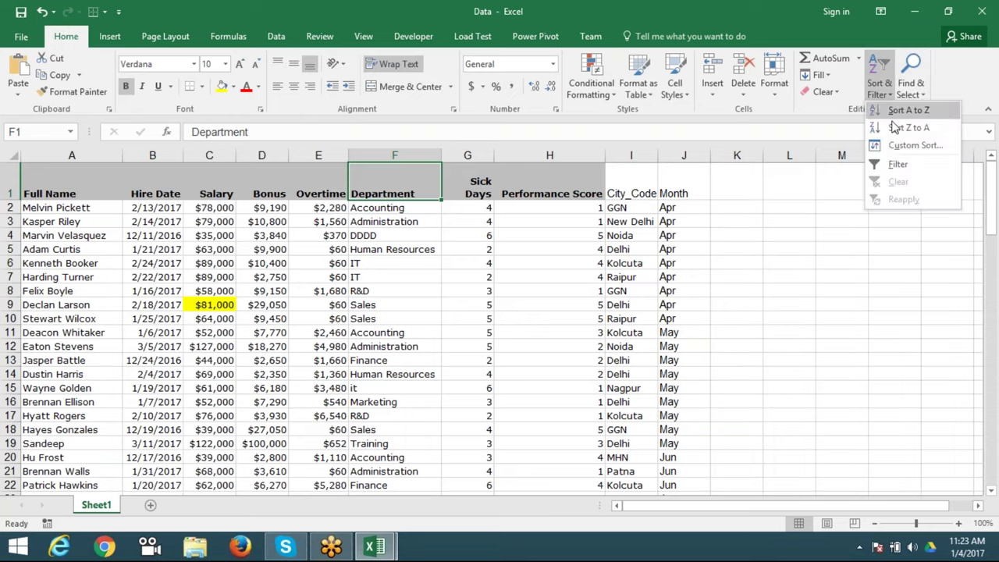
left_click(901, 146)
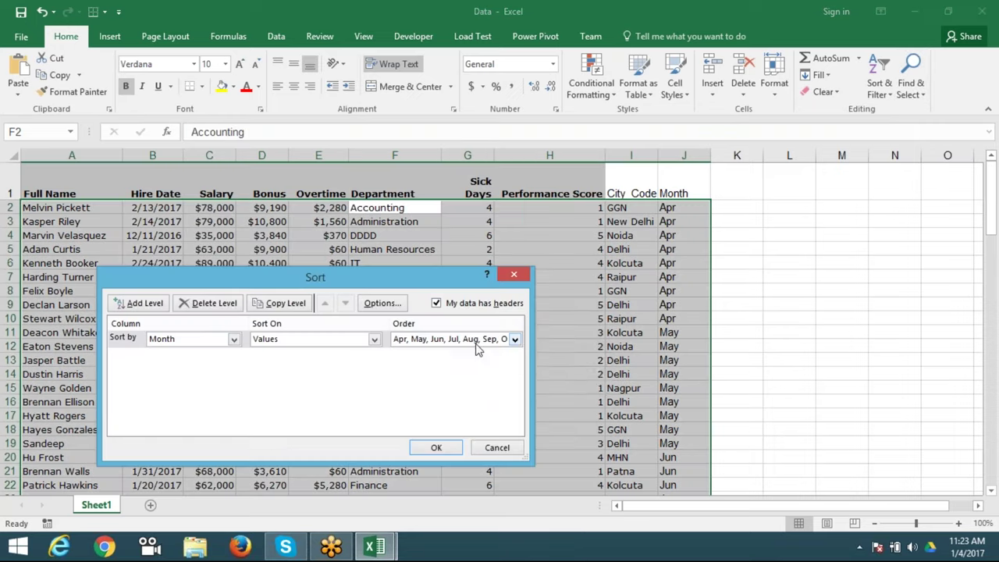
left_click(476, 344)
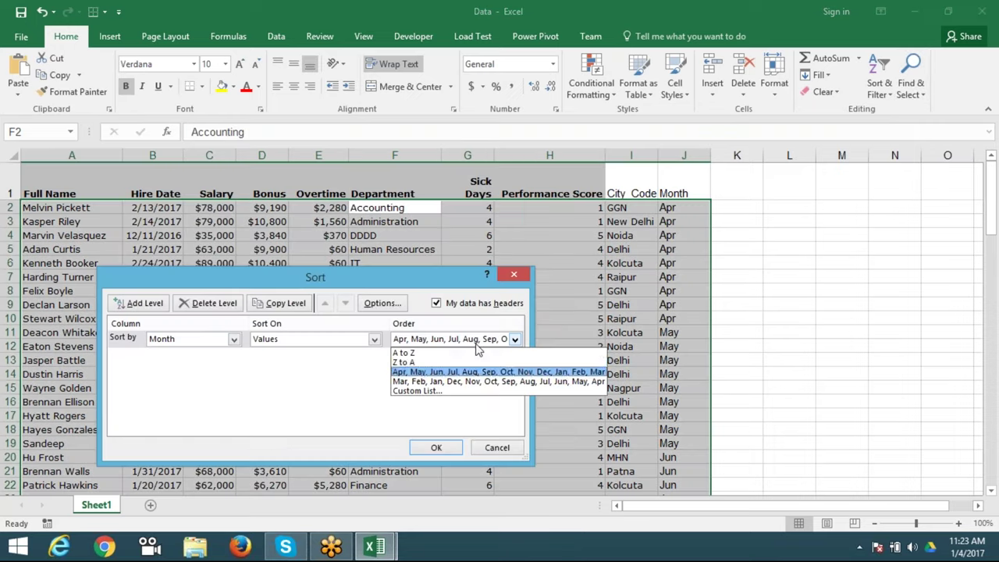
left_click(457, 391)
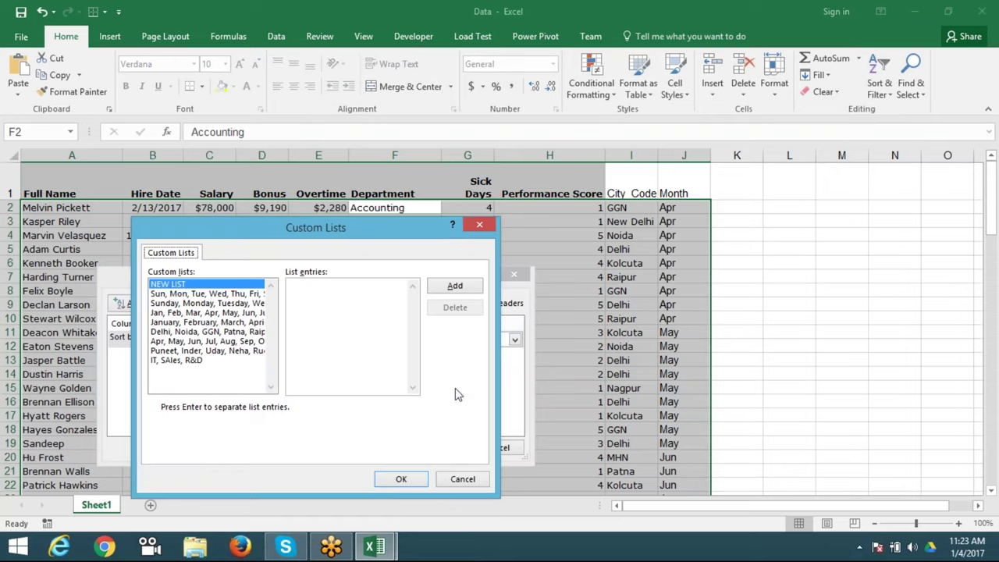
left_click(180, 361)
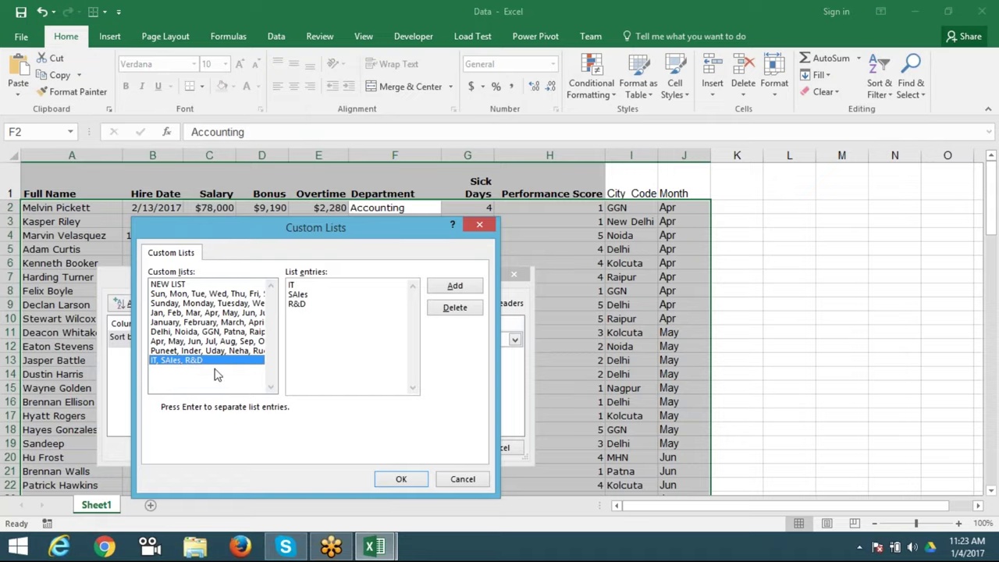
mouse_move(331, 547)
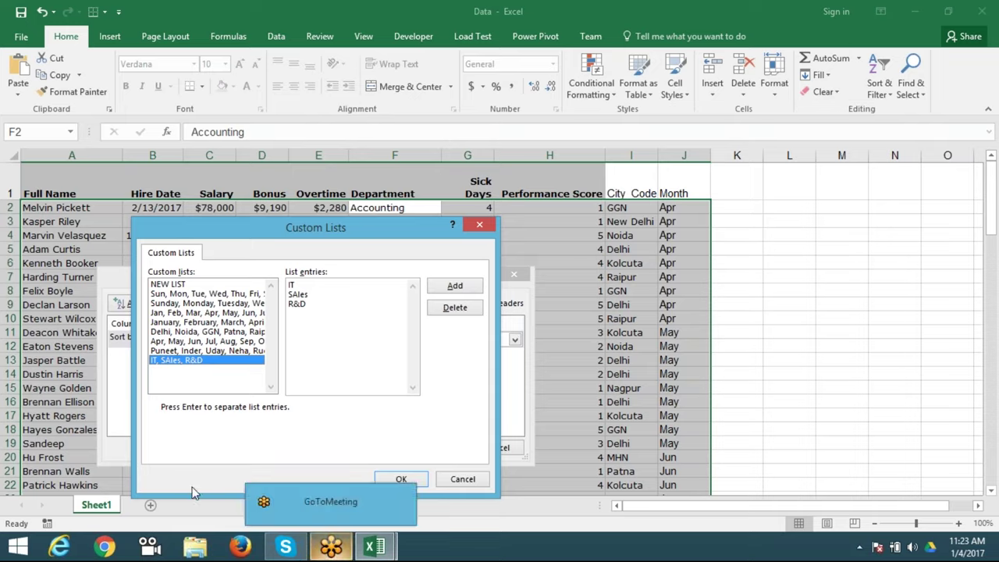
left_click(399, 478)
left_click(436, 449)
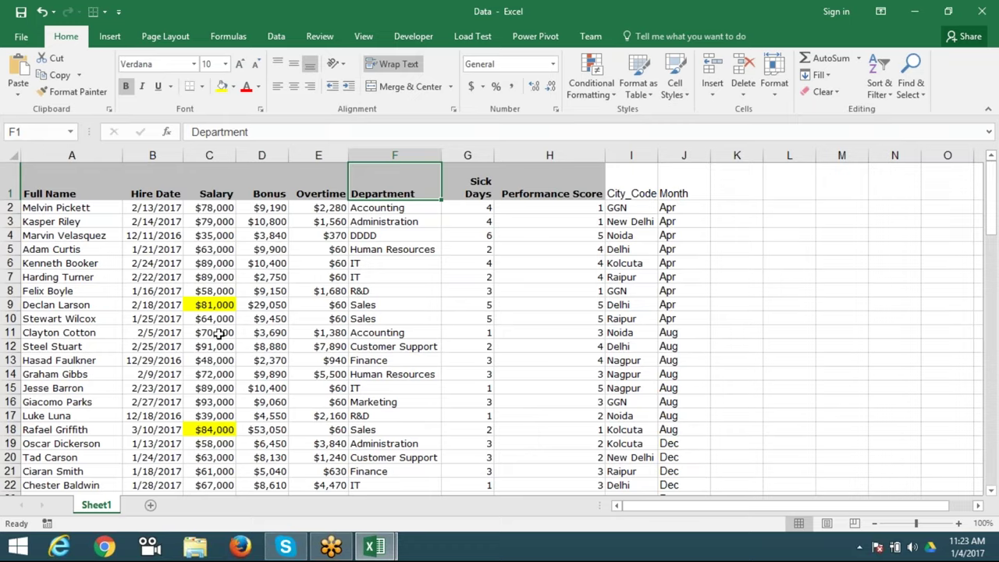
left_click(216, 196)
left_click(212, 291)
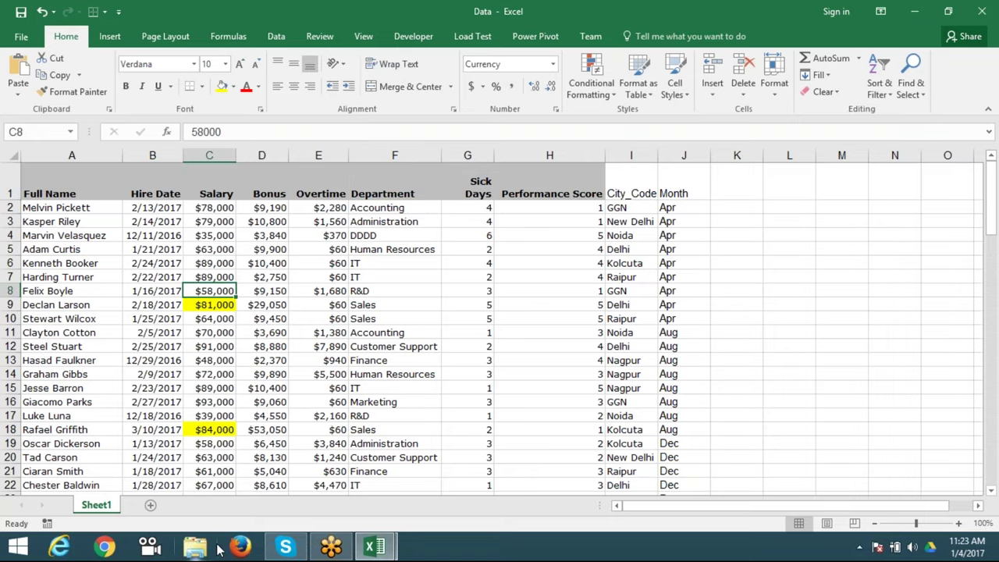
left_click(215, 432)
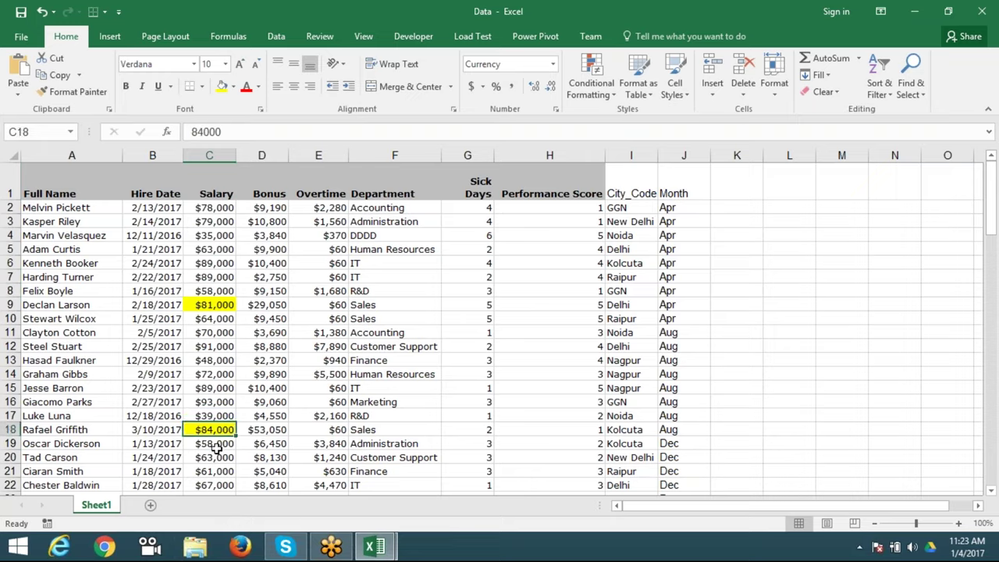
left_click(216, 453)
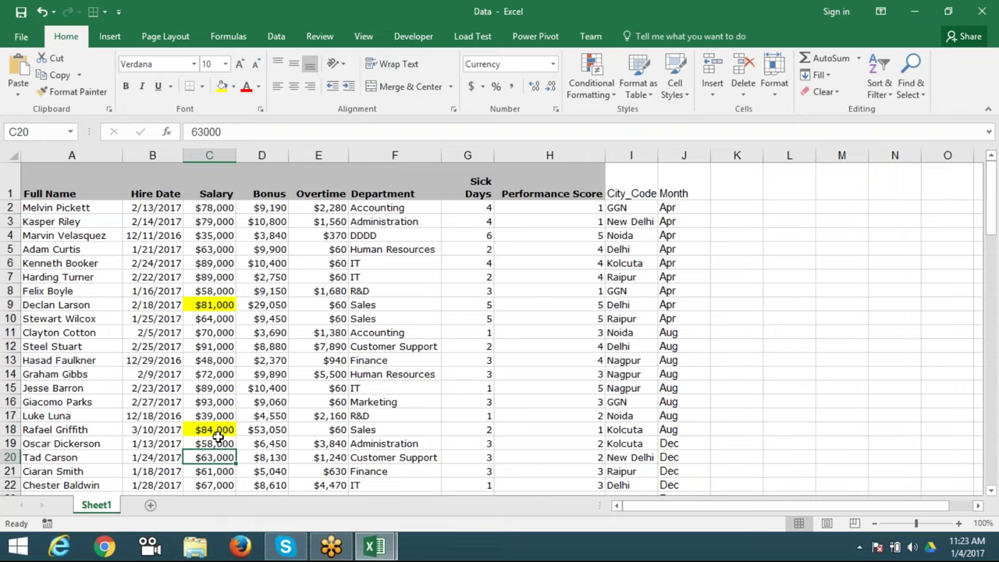
scroll(217, 438, "down", 7)
scroll(217, 439, "up", 7)
scroll(217, 440, "down", 1)
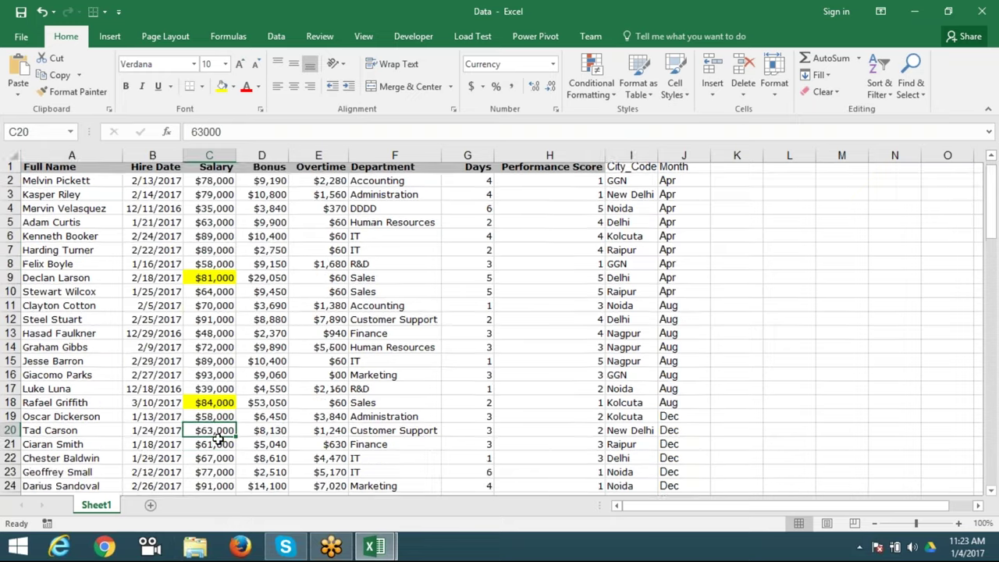
scroll(217, 439, "up", 1)
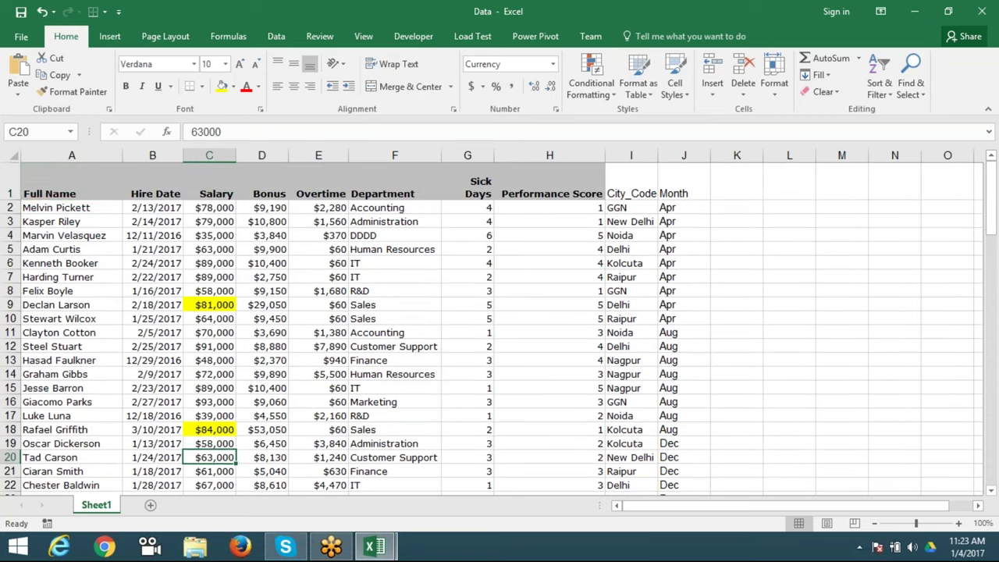
key("ctrl+Home")
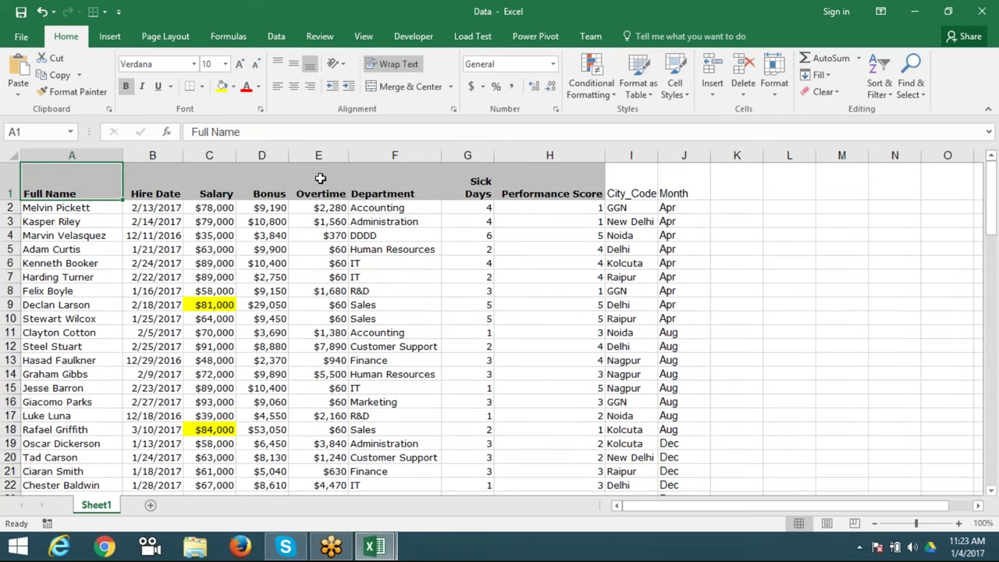
- Custom-sort by Salary on cell colour, with yellow cells placed on top
left_click(889, 102)
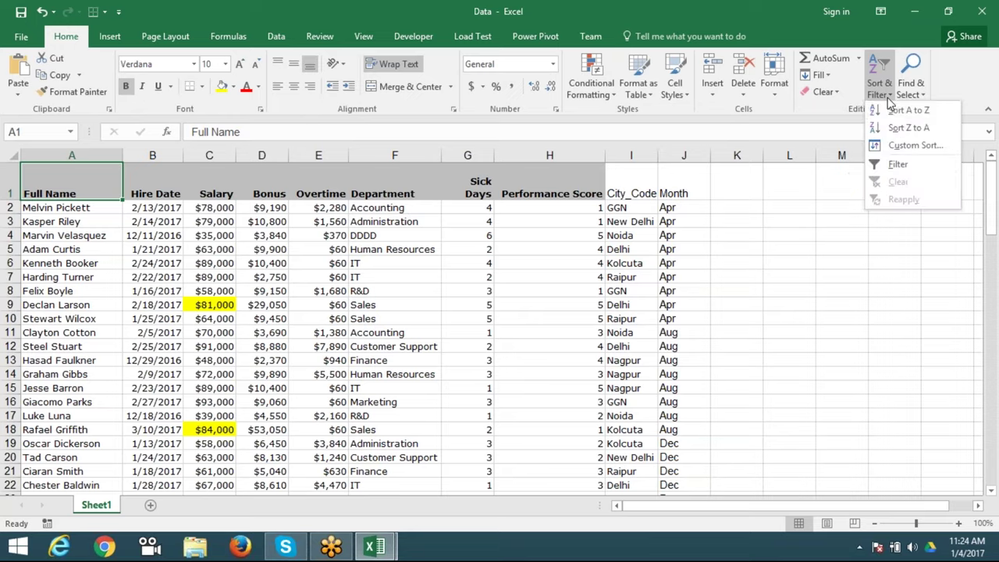
left_click(898, 140)
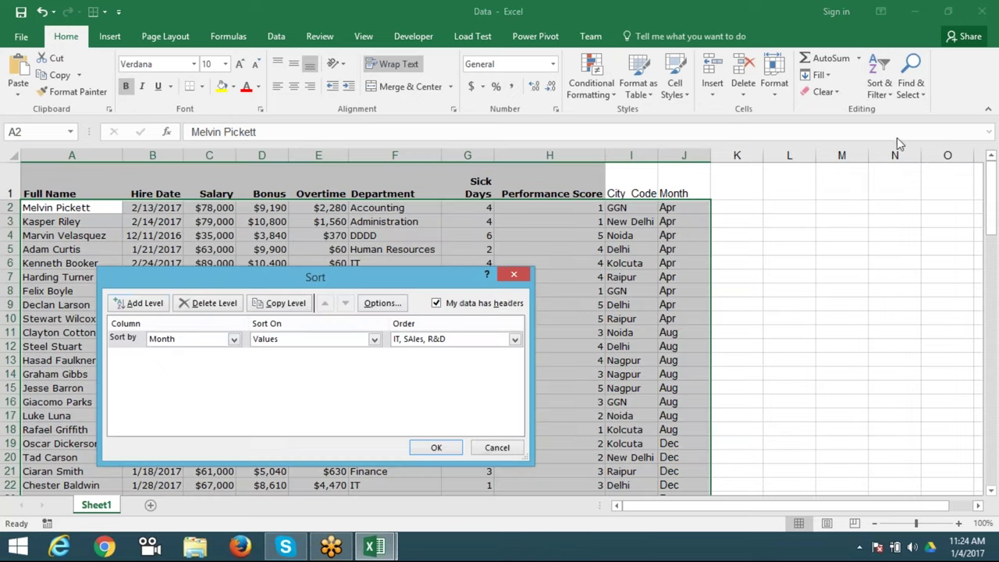
left_click(170, 341)
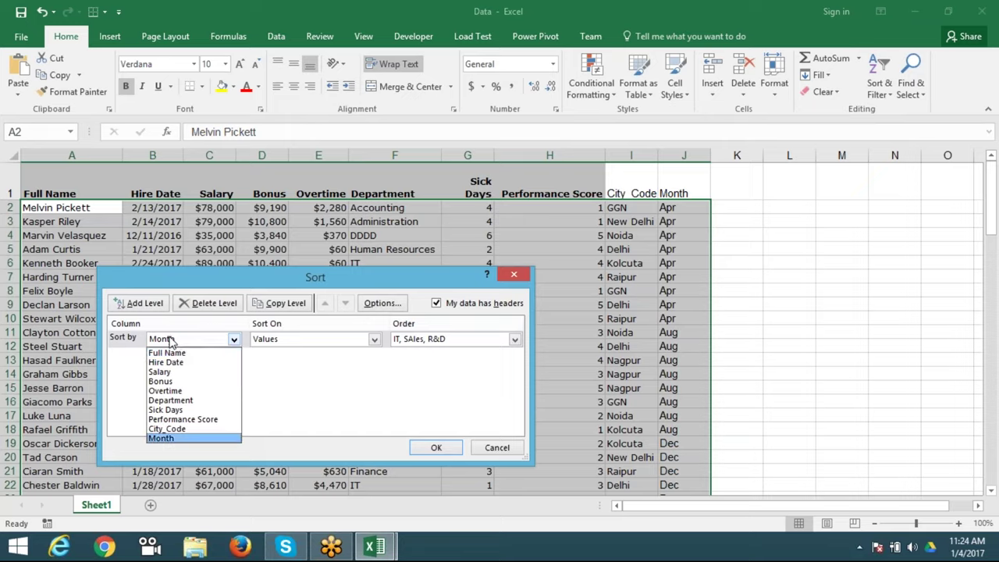
left_click(174, 372)
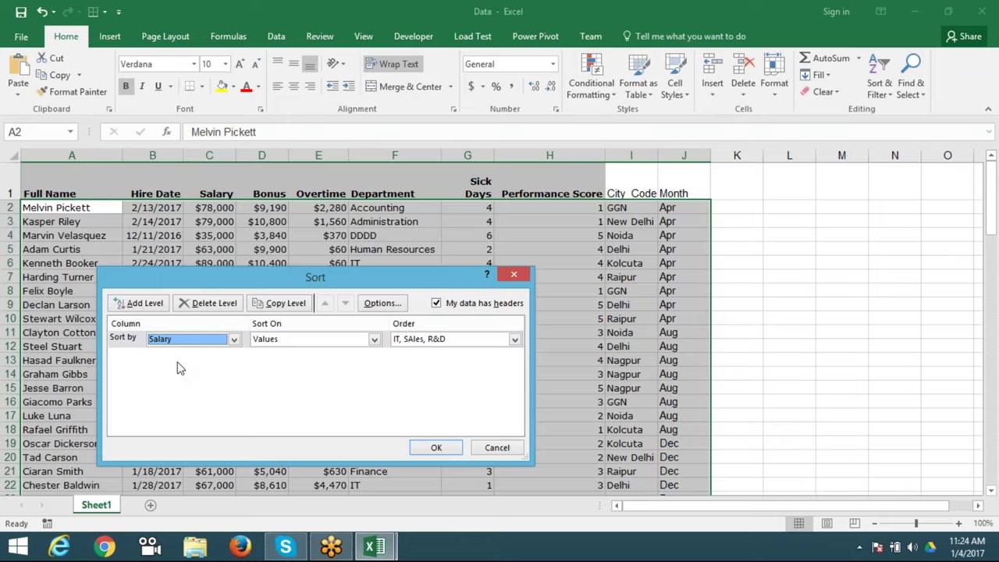
left_click(310, 344)
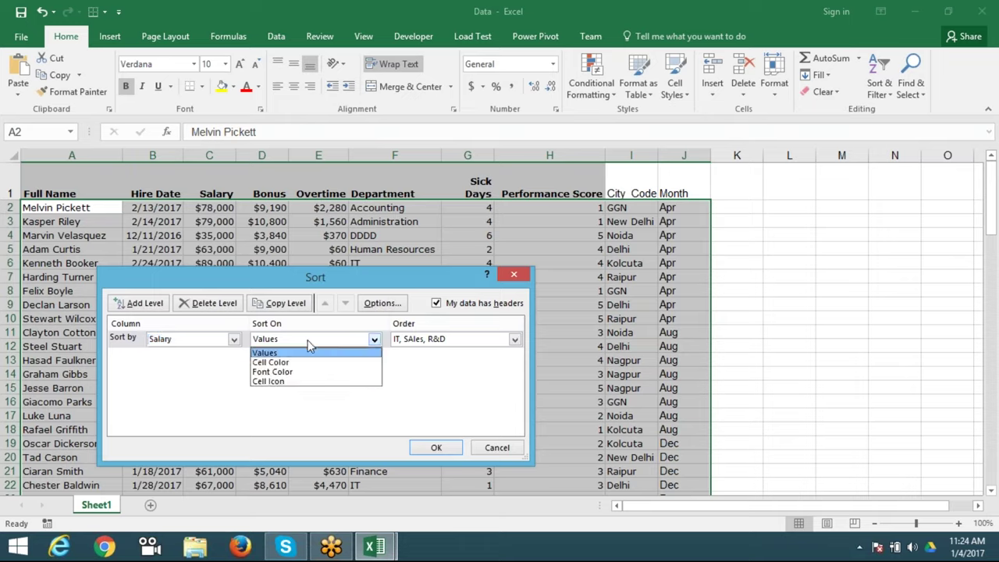
left_click(311, 364)
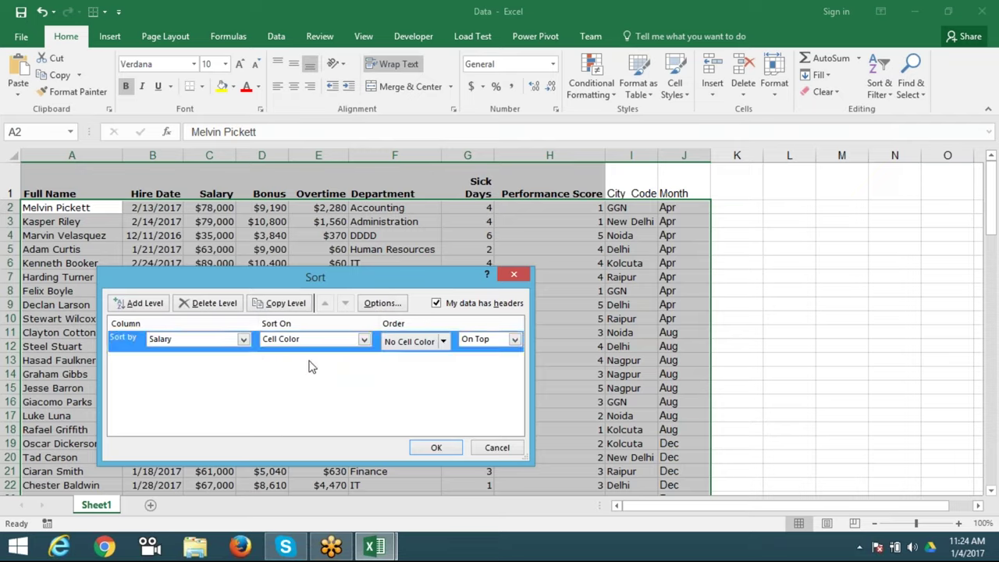
left_click(443, 341)
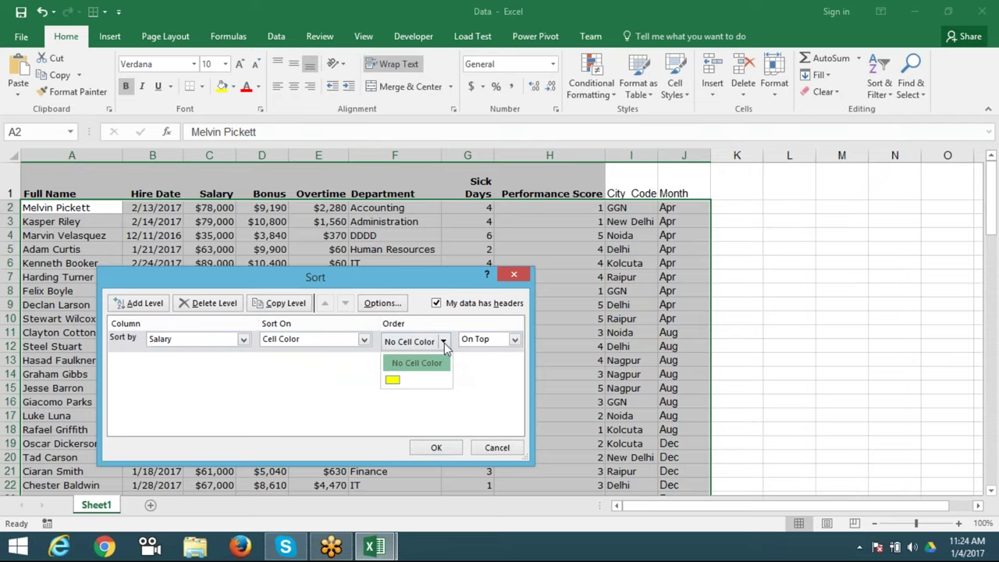
left_click(394, 383)
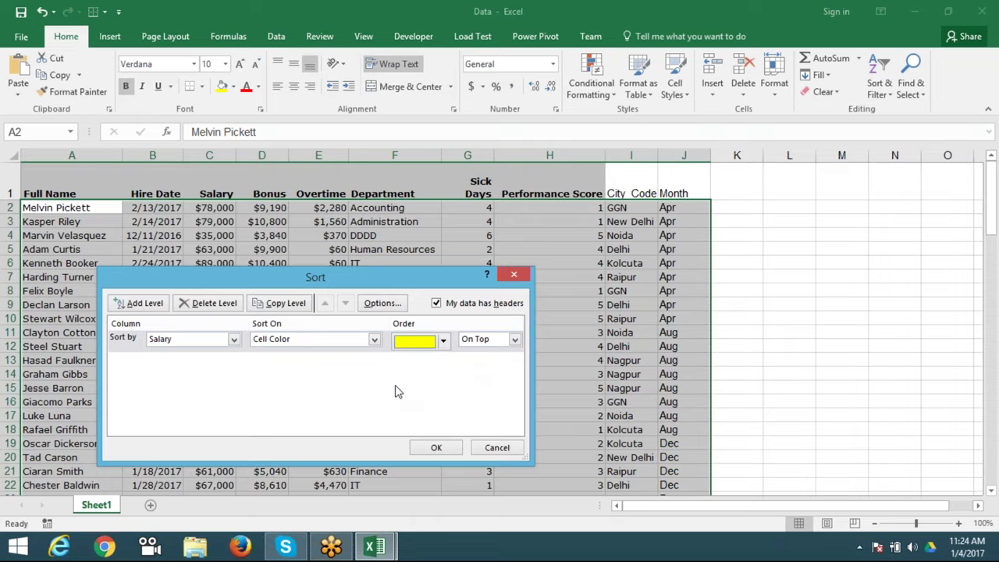
left_click(492, 341)
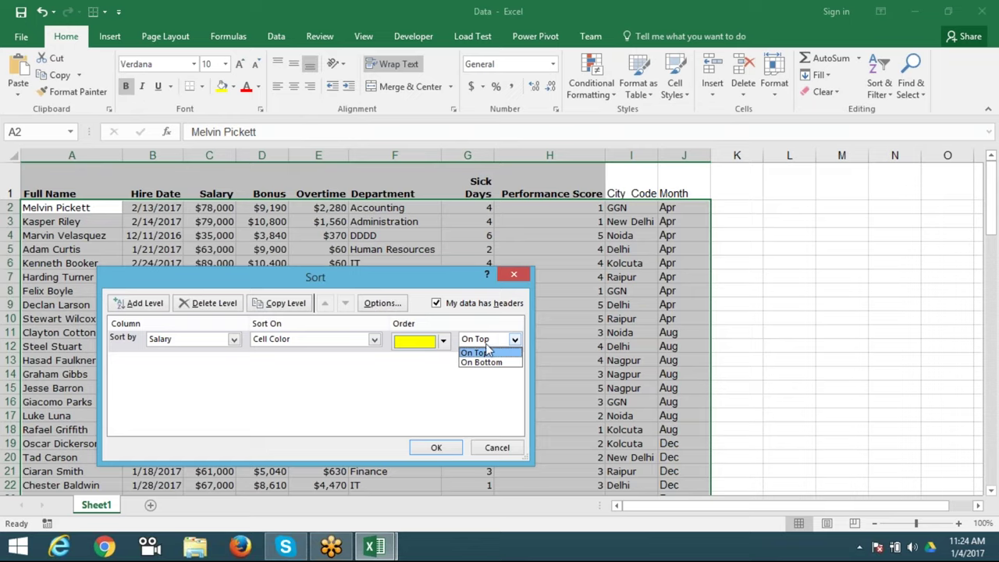
left_click(420, 392)
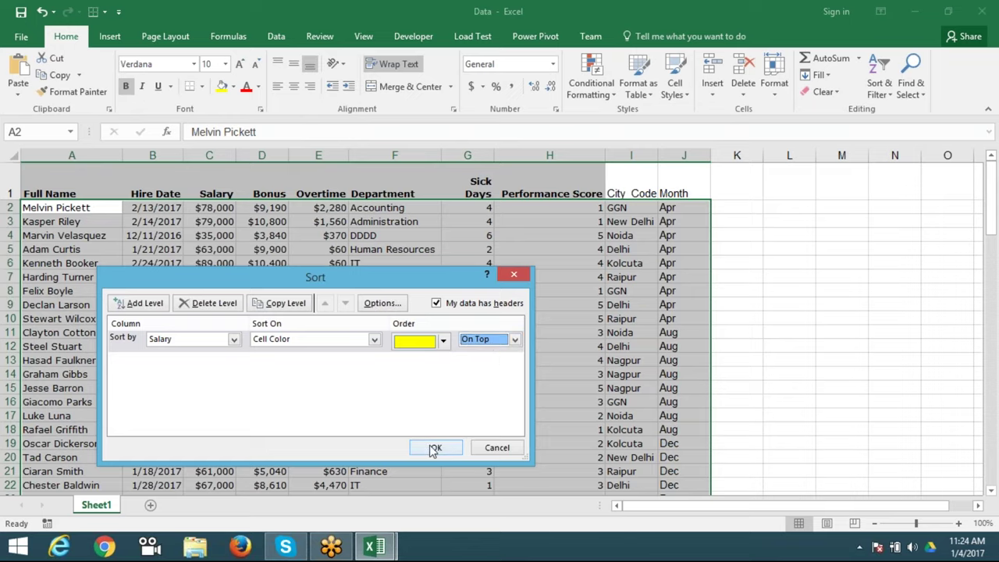
left_click(434, 449)
- Check the four yellow Salary cells C2:C5, down to $52,000
left_click(210, 208)
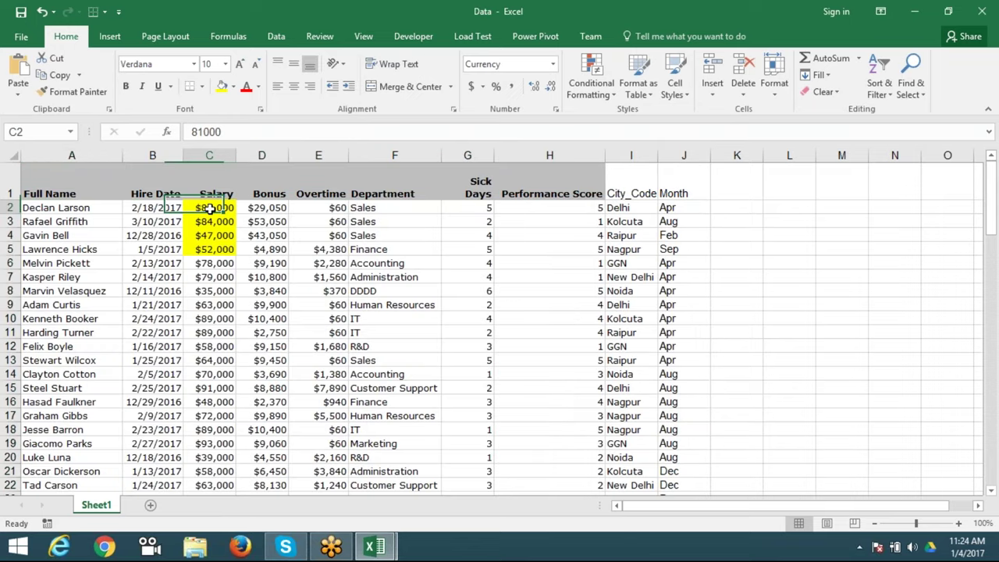
left_click(215, 234)
left_click(211, 205)
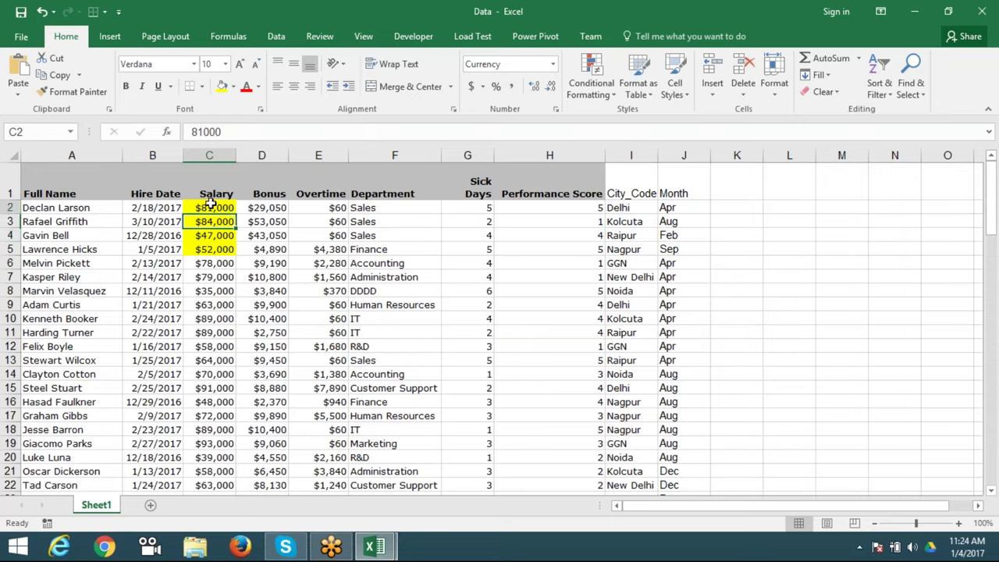
left_click(212, 221)
left_click(214, 235)
left_click(216, 250)
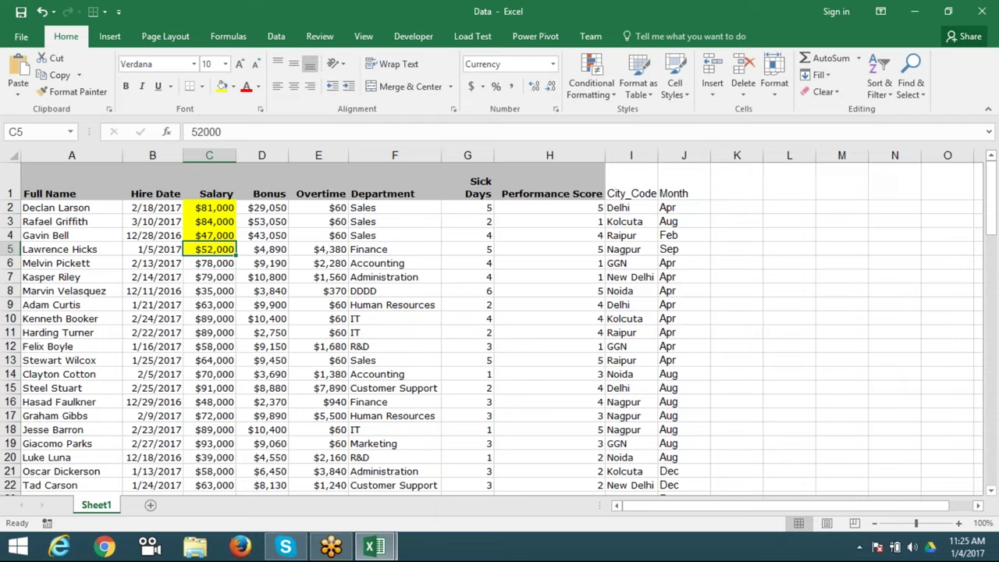
- Shrink the height of header row 1
left_click(54, 182)
key("ctrl+z")
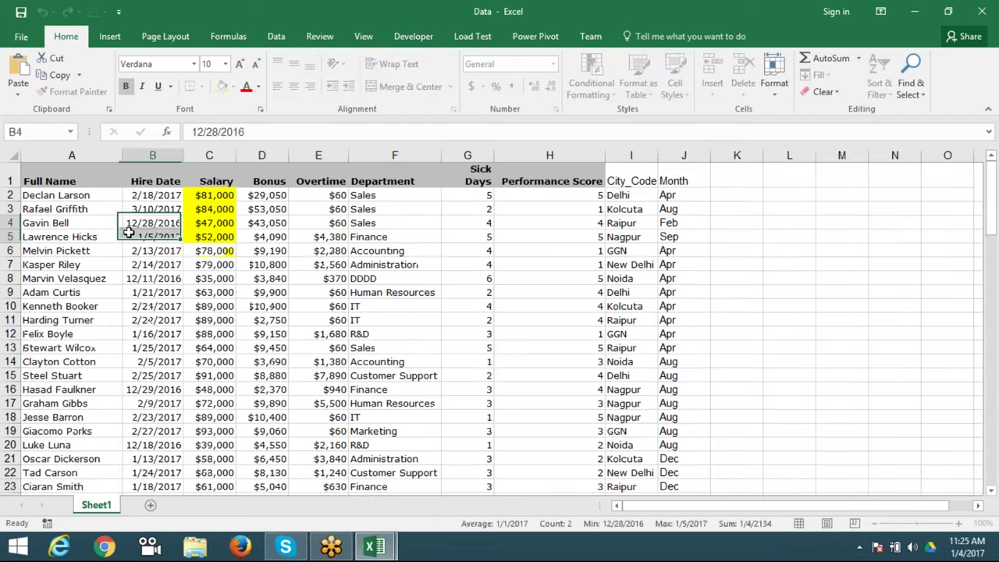
left_click(81, 181)
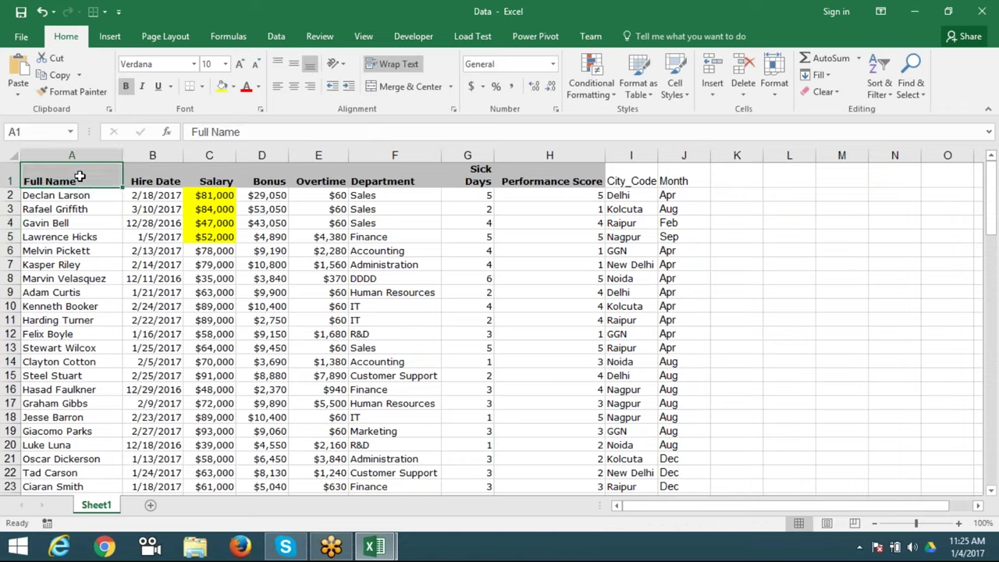
left_click(264, 155)
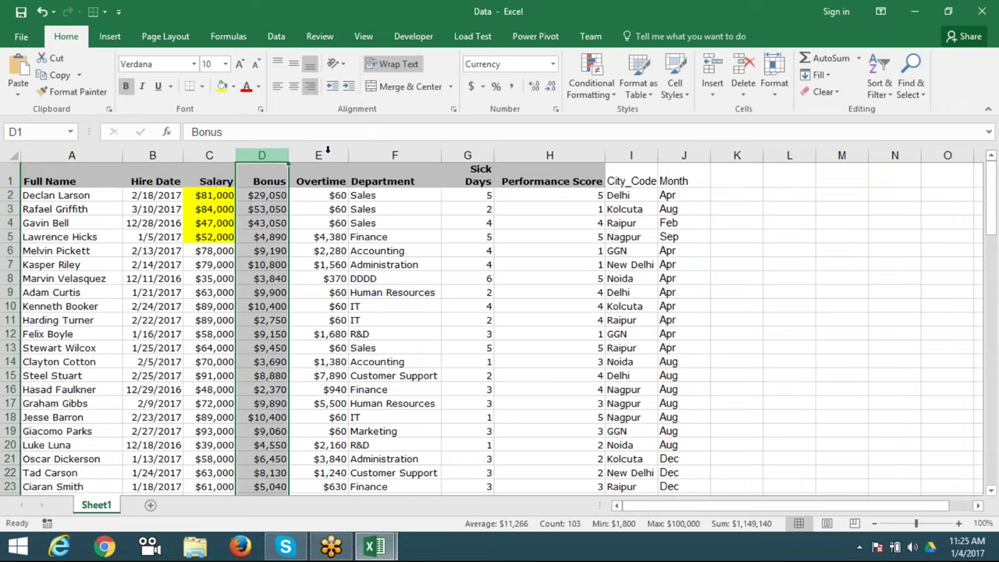
- Apply the 3 Arrows icon set to the Bonus column
left_click(607, 100)
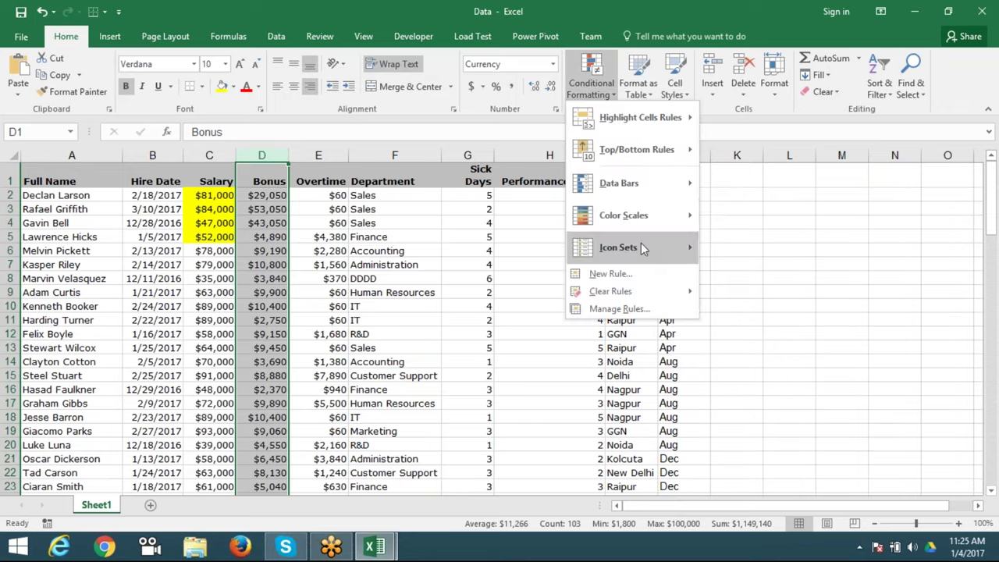
mouse_move(641, 243)
left_click(731, 245)
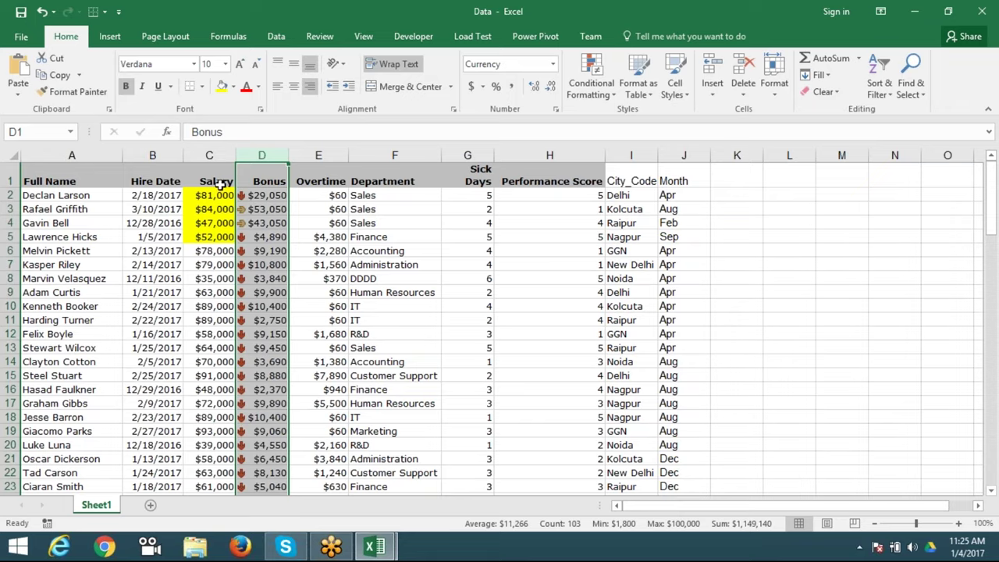
left_click(67, 186)
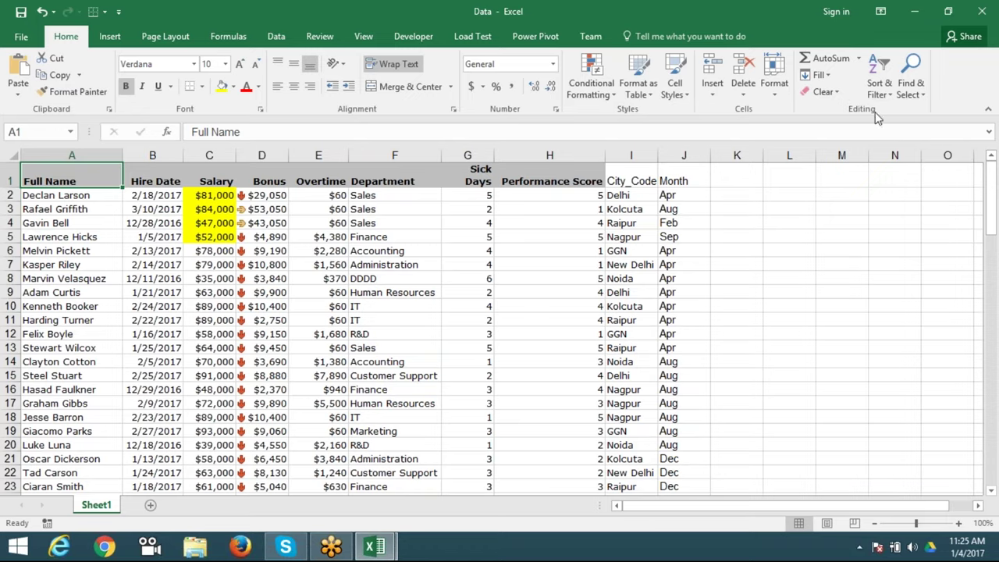
- Custom-sort by Bonus on cell icon, putting green up-arrow rows on top
left_click(892, 95)
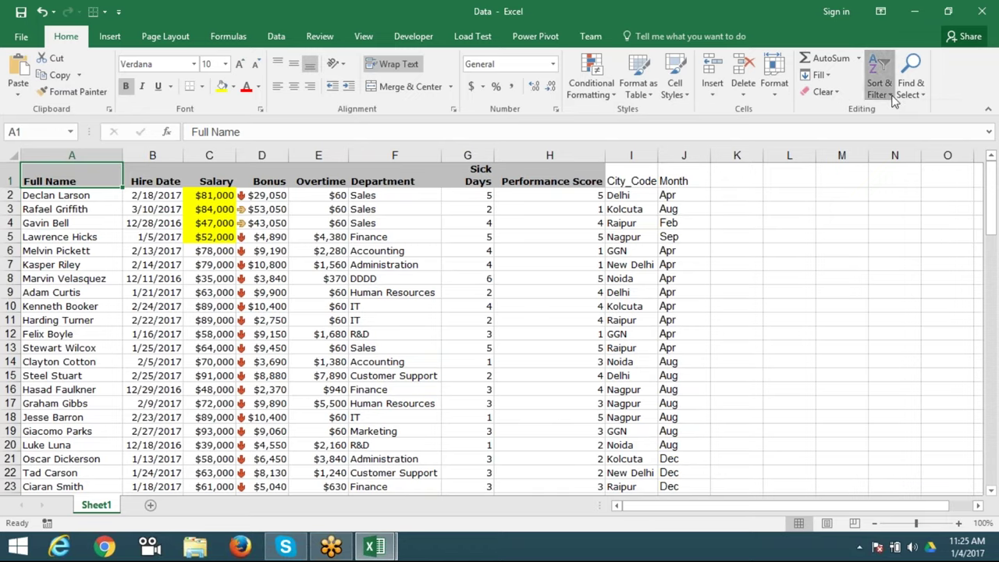
left_click(906, 146)
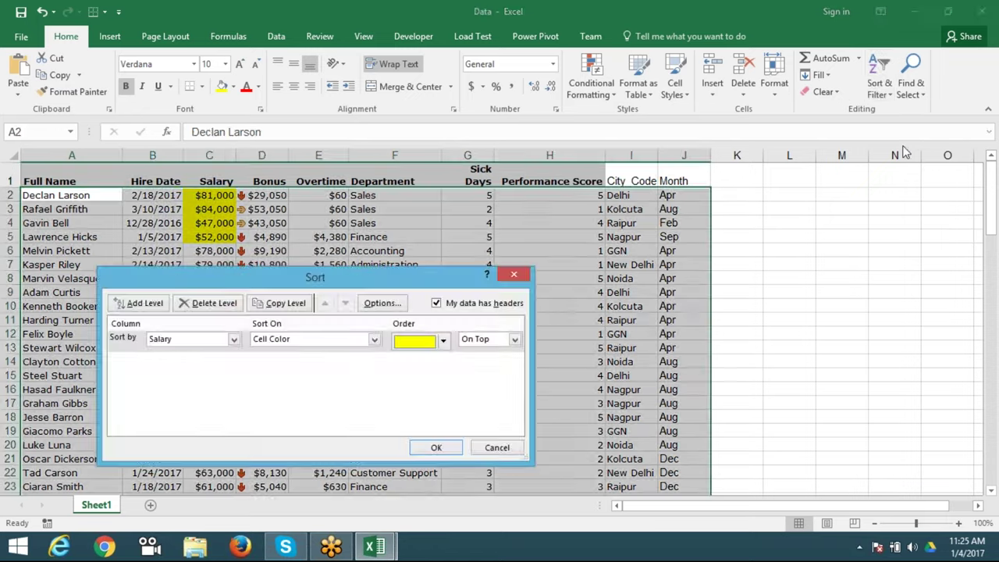
left_click(201, 344)
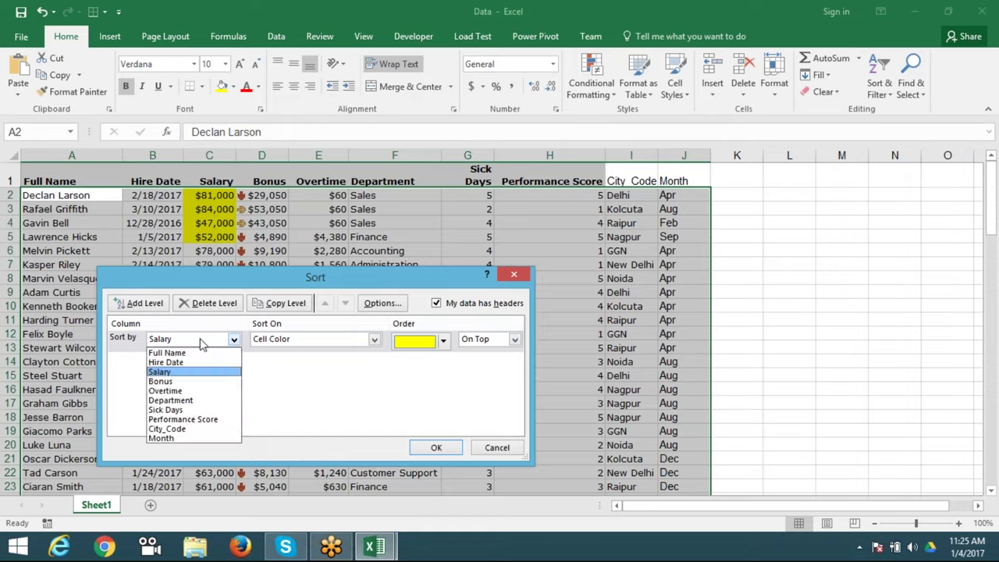
left_click(196, 382)
left_click(297, 344)
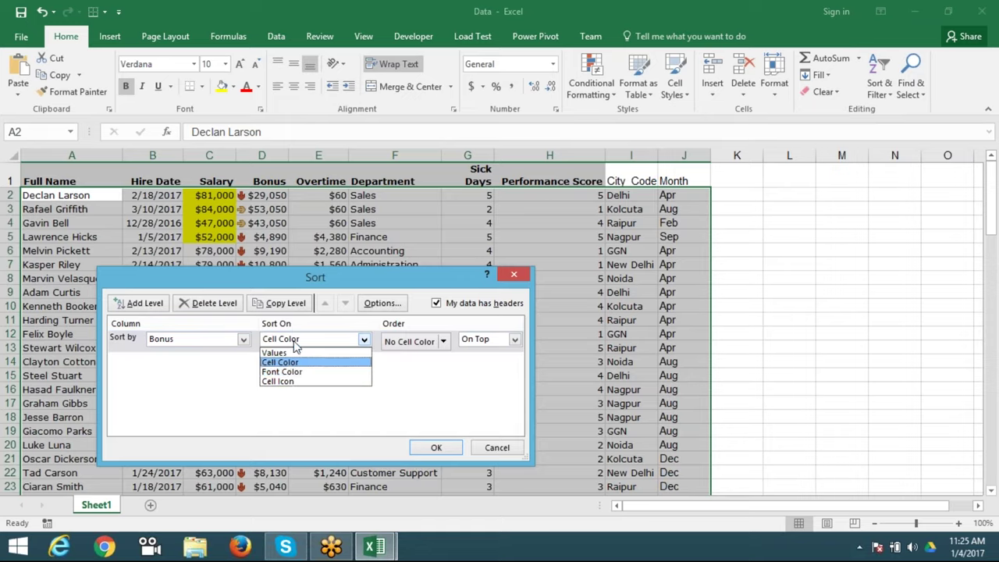
left_click(286, 382)
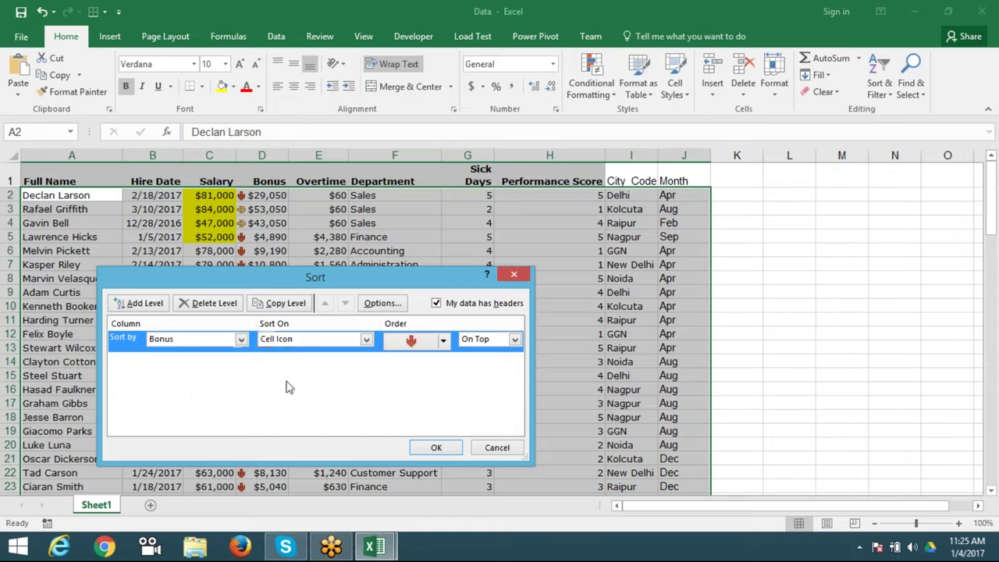
left_click(443, 342)
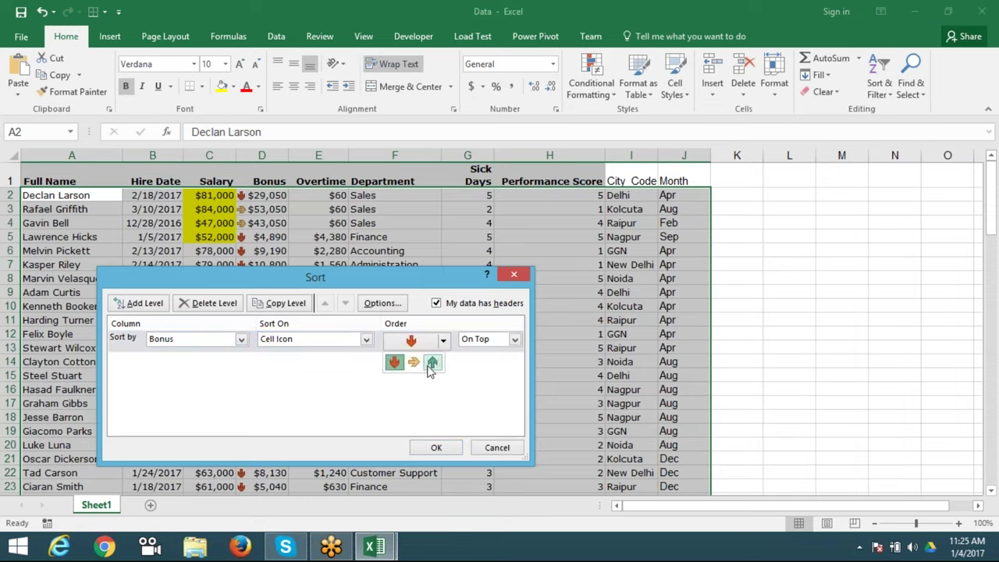
left_click(432, 364)
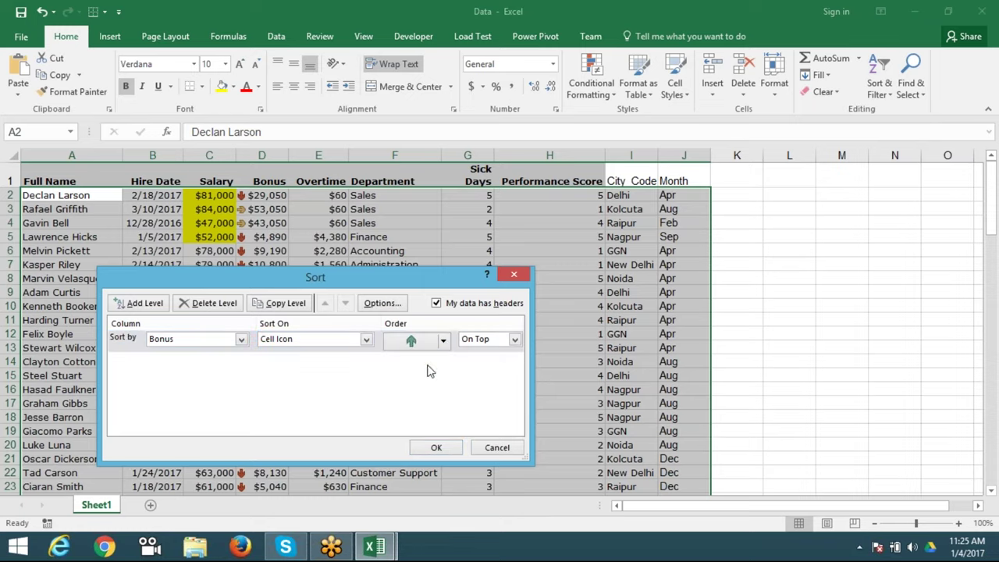
left_click(444, 449)
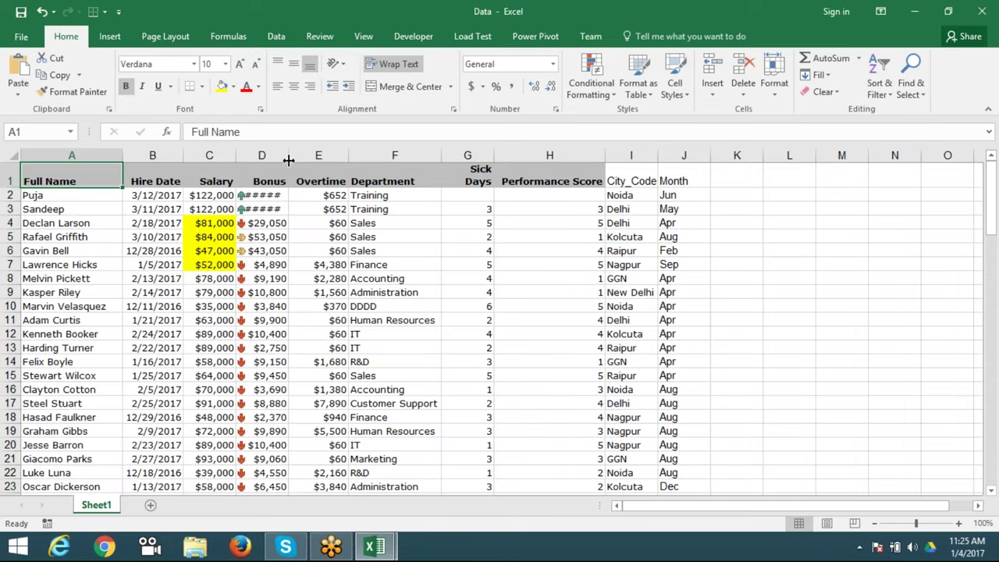
- Widen and AutoFit column D so the $100,000 Bonus values show instead of ####
left_click_drag(288, 160, 313, 156)
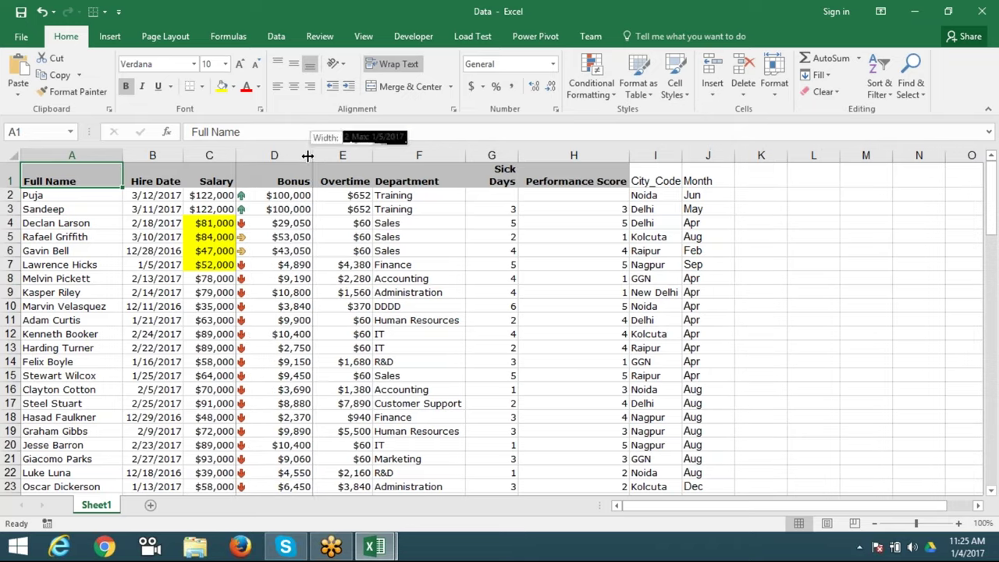
double_click(310, 156)
left_click(324, 156)
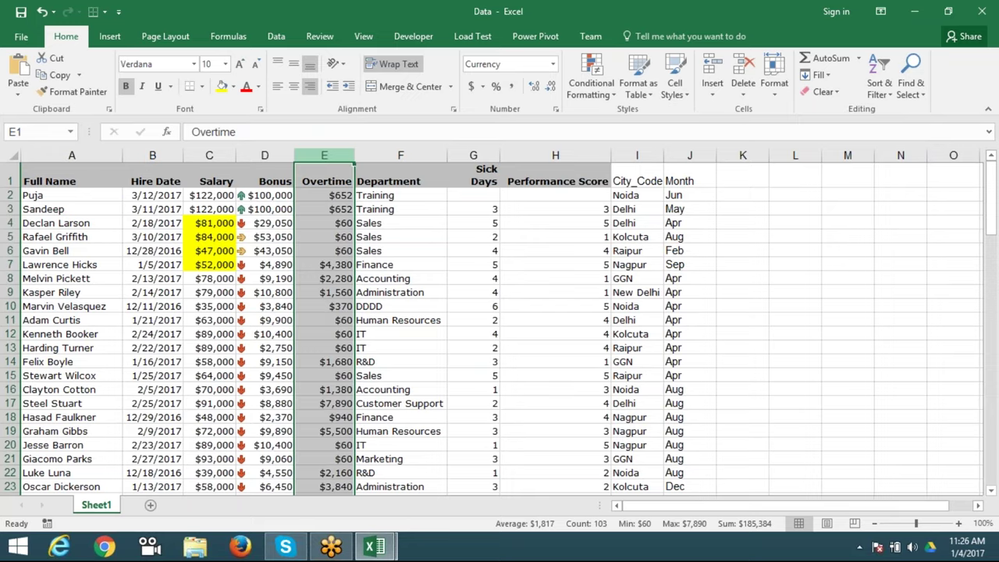
- Scroll through the Department column inspecting lowercase 'it' and uppercase 'IT' entries
scroll(415, 252, "down", 6)
scroll(388, 268, "down", 6)
scroll(388, 268, "down", 4)
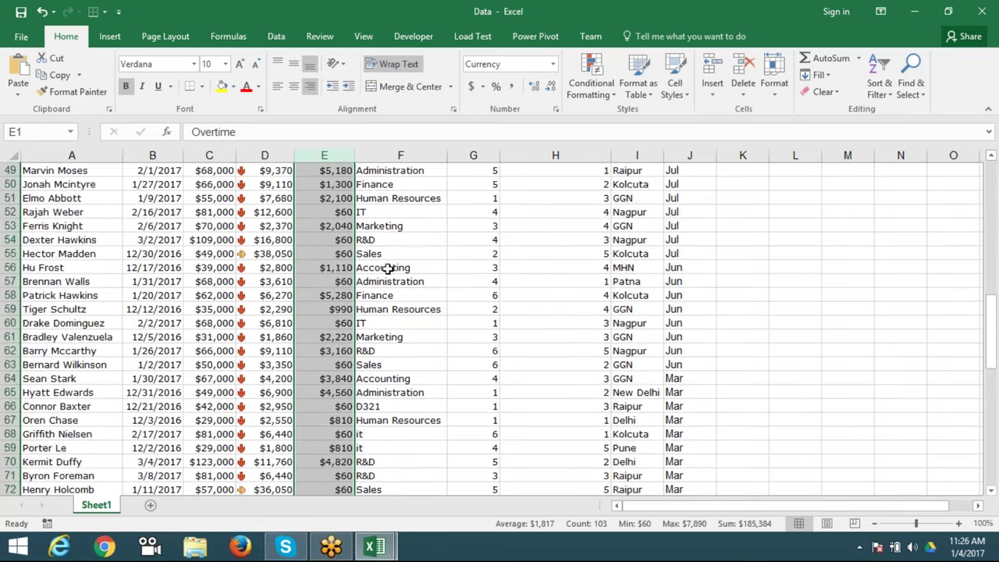
scroll(388, 268, "down", 5)
left_click(367, 227)
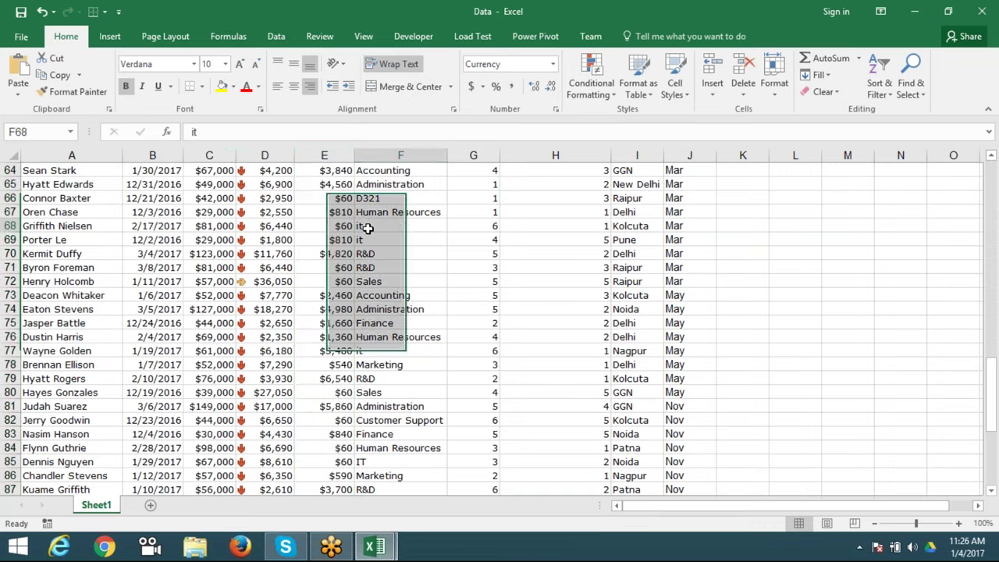
left_click(367, 238)
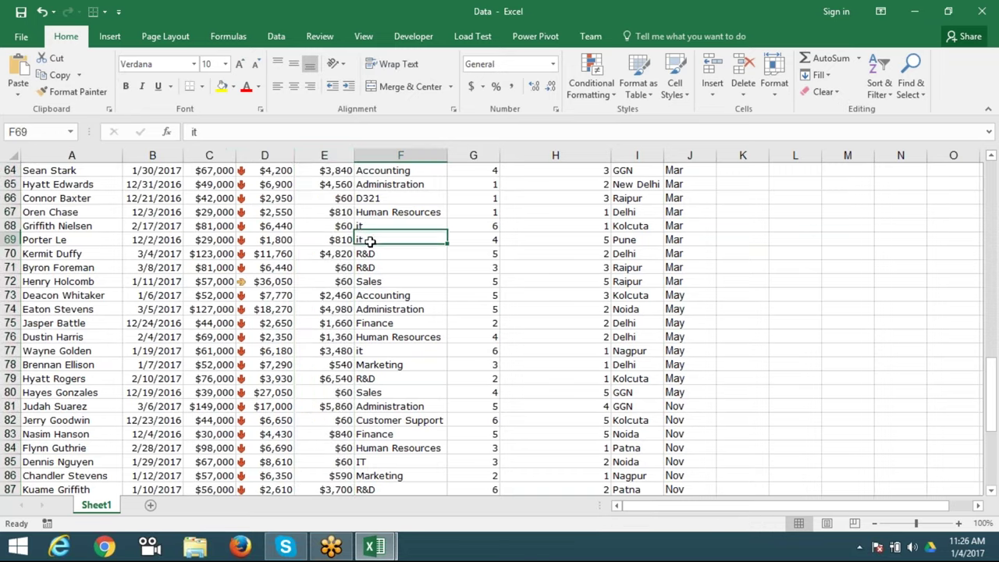
left_click(383, 351)
scroll(382, 352, "down", 5)
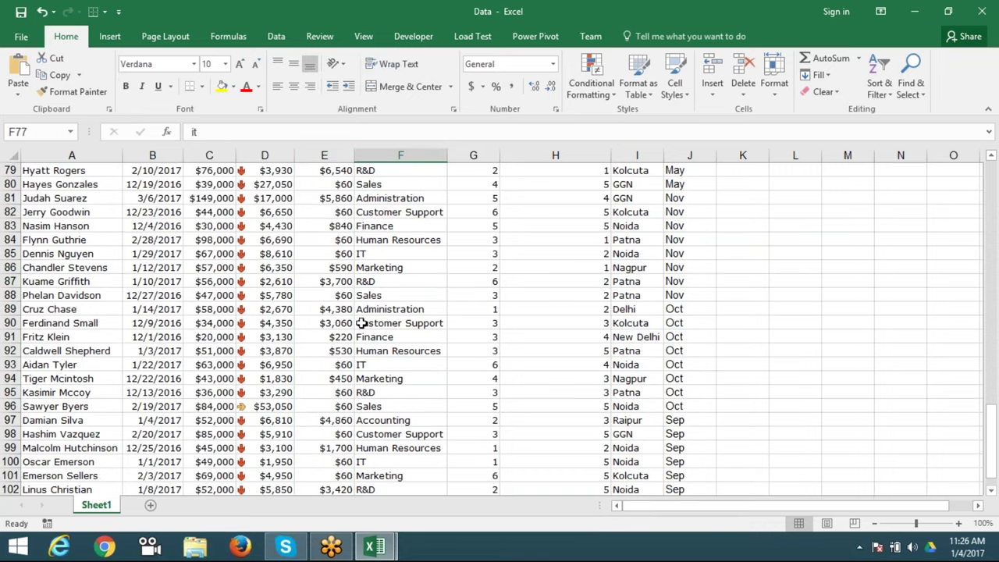
left_click(383, 367)
scroll(333, 322, "up", 6)
scroll(333, 323, "up", 8)
scroll(334, 321, "up", 12)
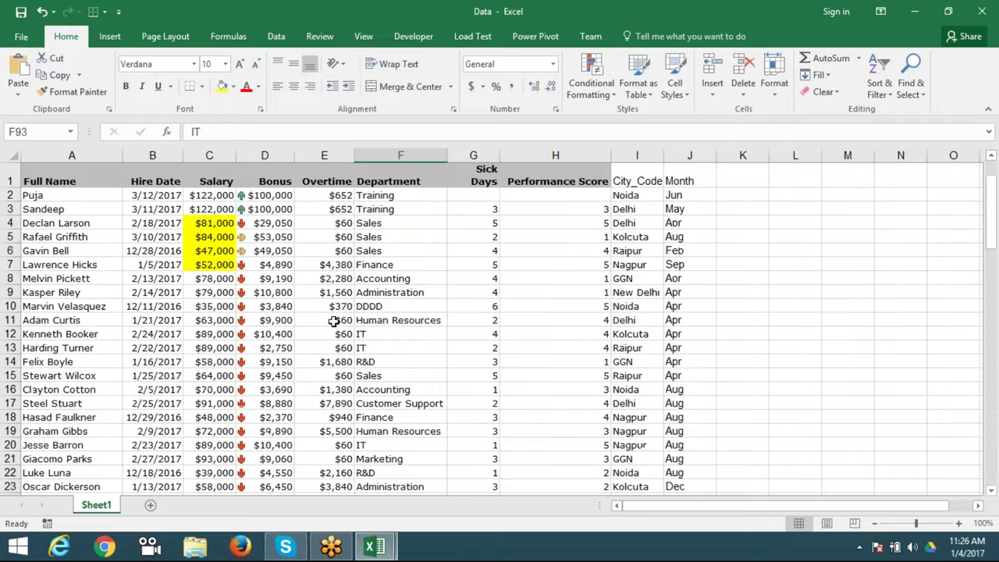
- Sort the table by Department A to Z and check where the 'it' and 'IT' rows fall
left_click(408, 180)
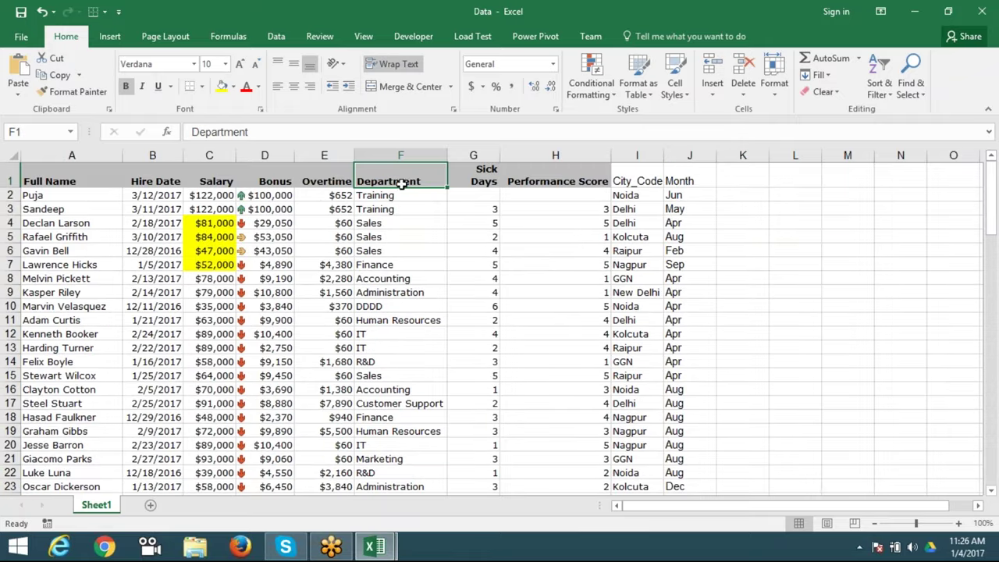
left_click(881, 94)
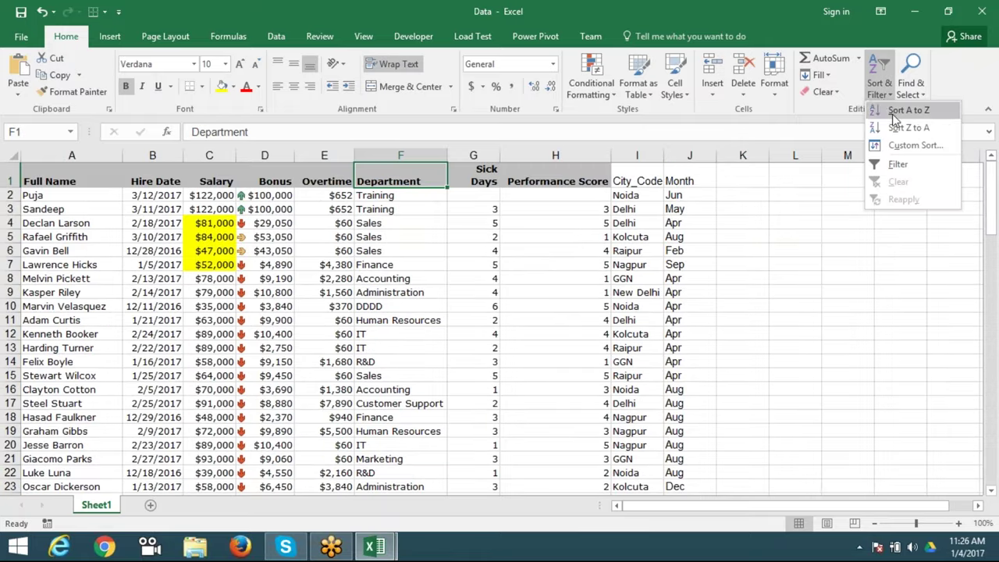
left_click(906, 110)
scroll(562, 296, "down", 6)
scroll(560, 291, "down", 8)
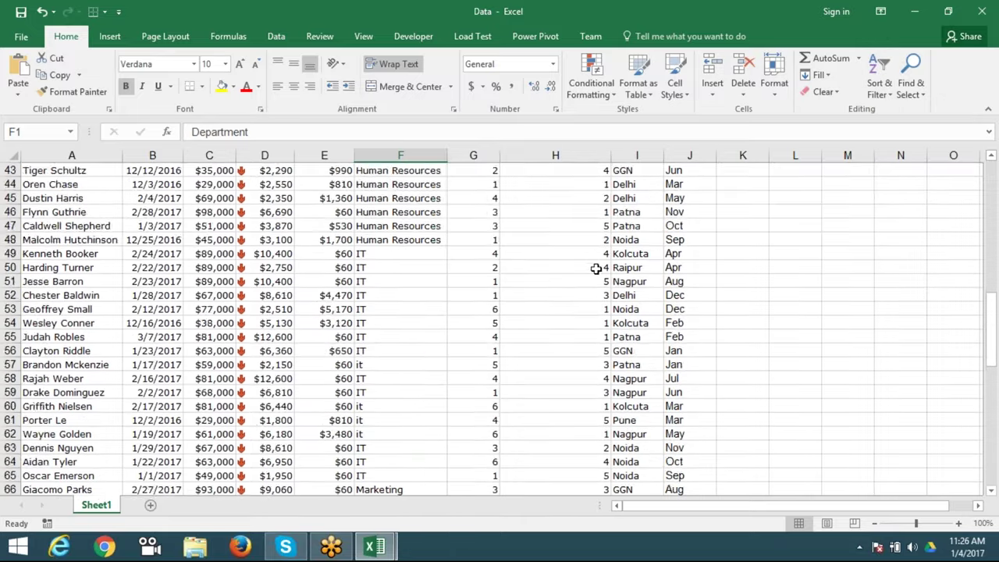
scroll(574, 279, "down", 2)
left_click(373, 239)
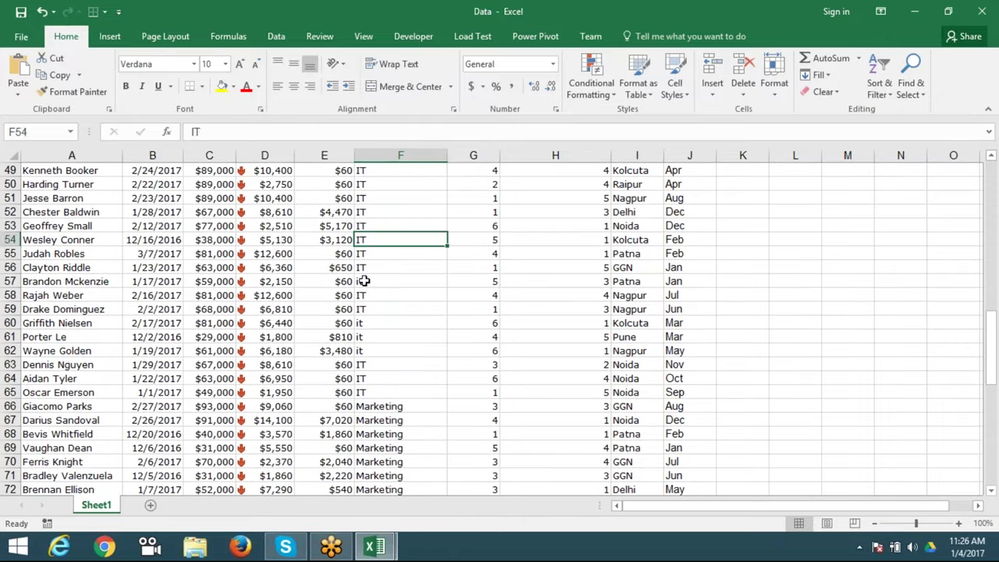
left_click(368, 281)
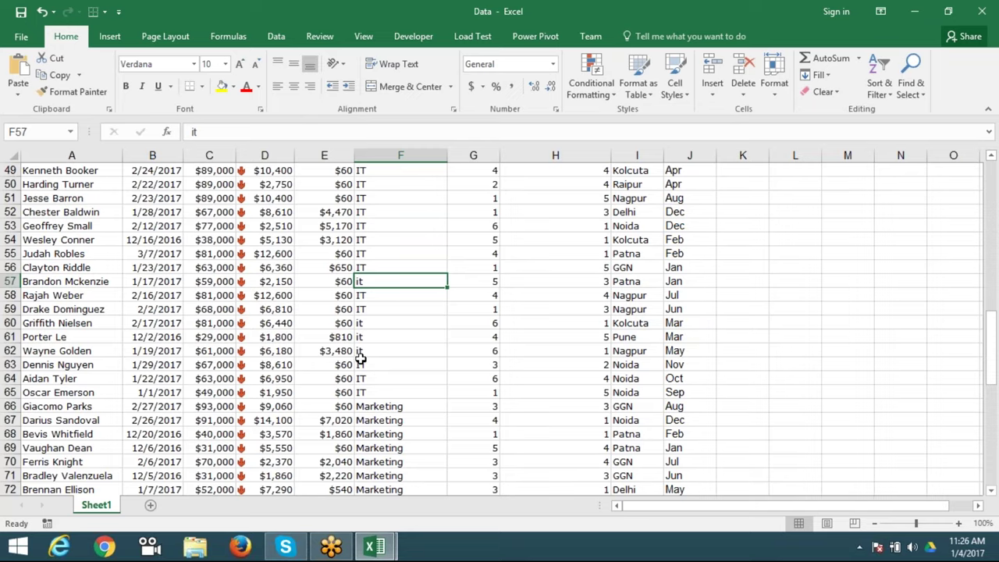
scroll(361, 357, "up", 4)
scroll(361, 358, "up", 5)
scroll(360, 358, "up", 4)
scroll(360, 357, "up", 3)
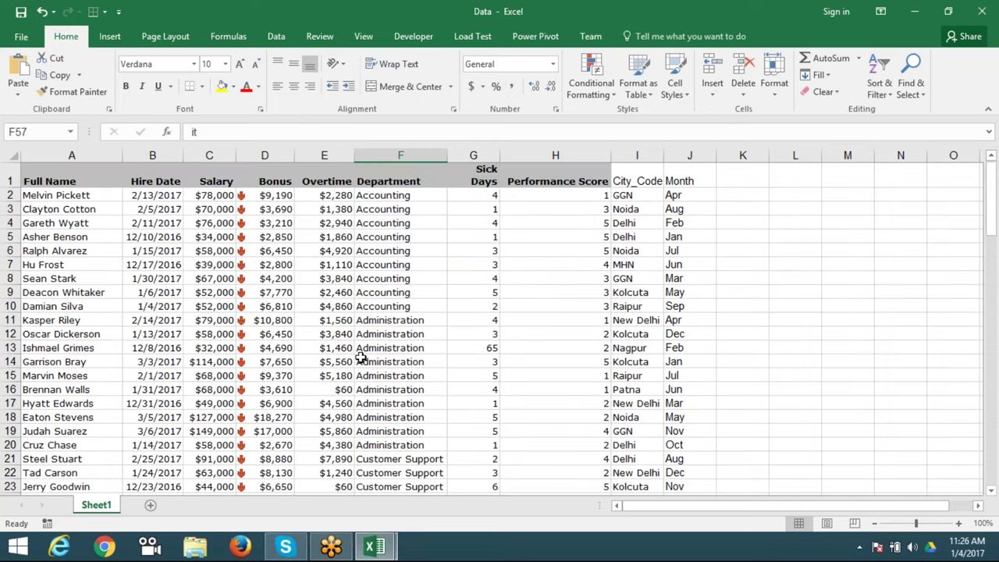
scroll(361, 357, "down", 3)
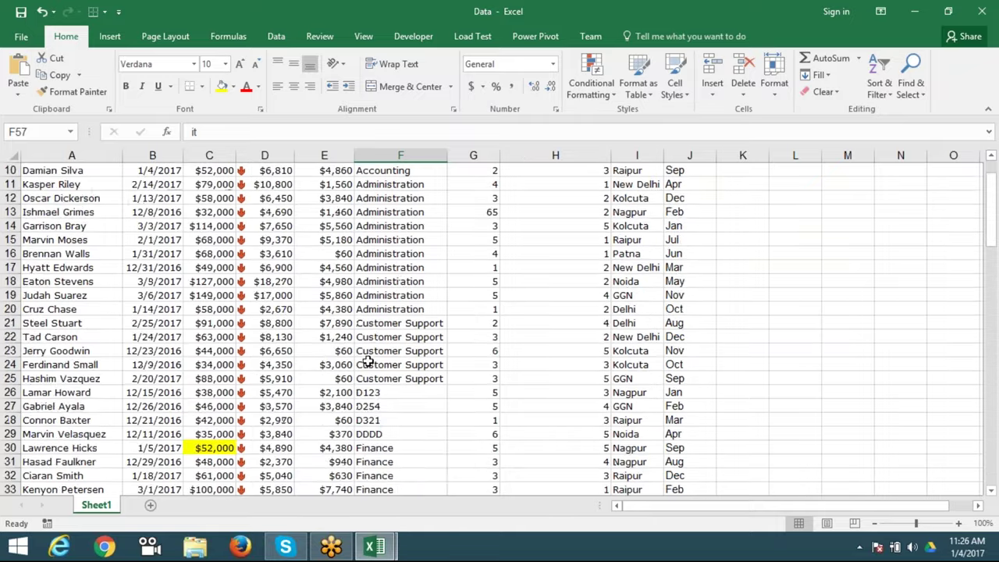
scroll(361, 358, "down", 5)
scroll(364, 328, "down", 8)
scroll(366, 299, "up", 2)
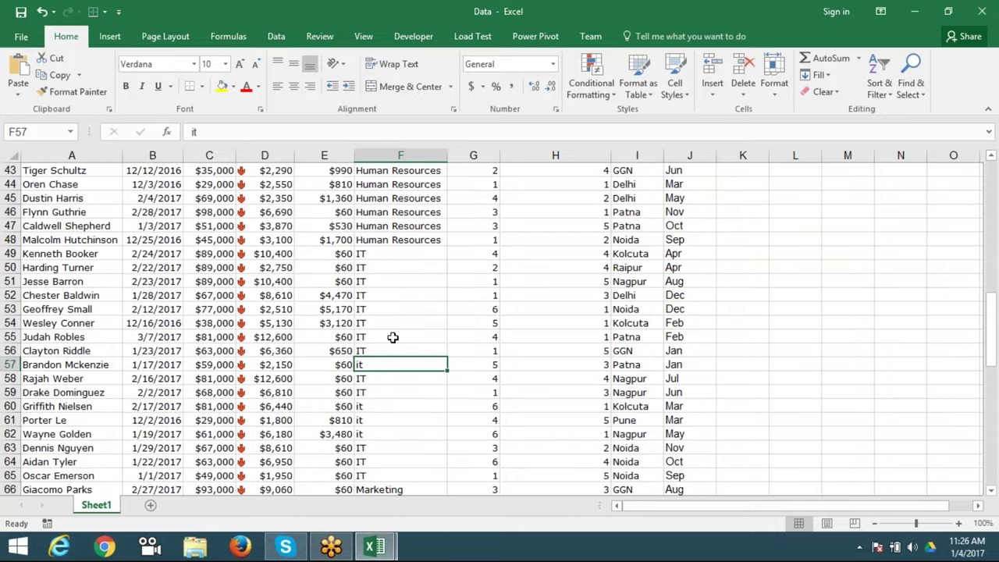
scroll(384, 373, "up", 5)
scroll(384, 373, "up", 9)
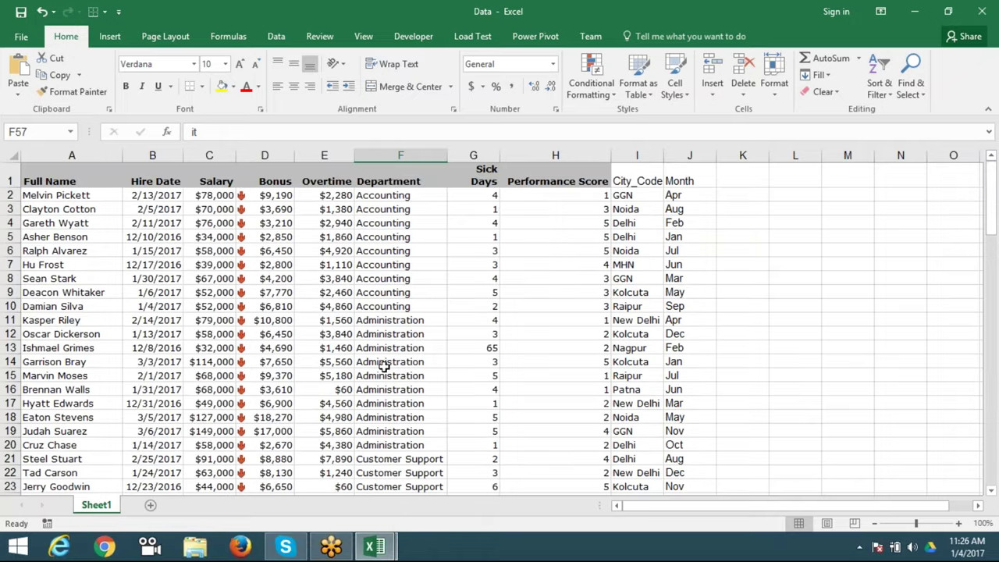
left_click(393, 181)
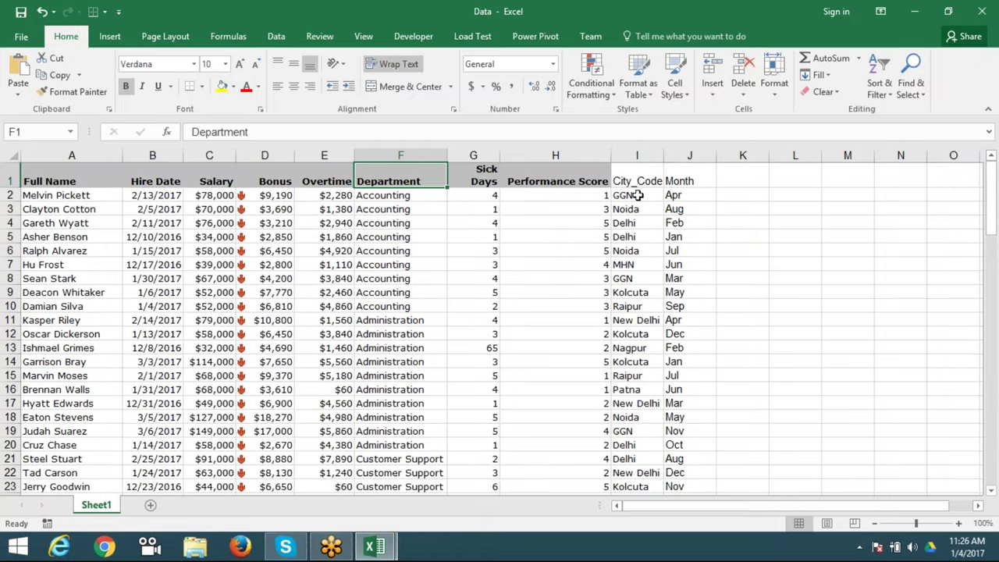
- Custom-sort the employee data by Department, Values, A to Z with Case sensitive ticked
left_click(893, 92)
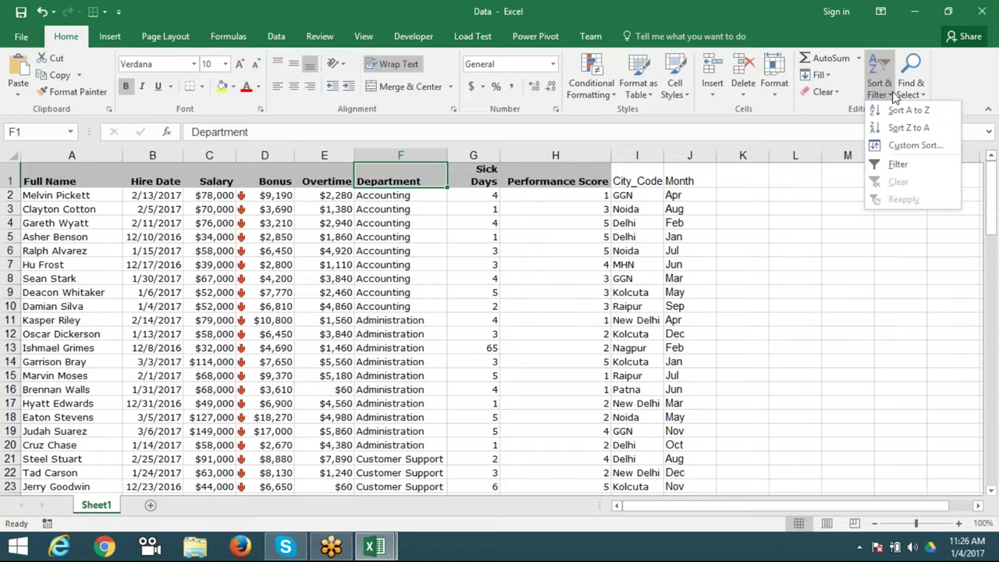
left_click(906, 146)
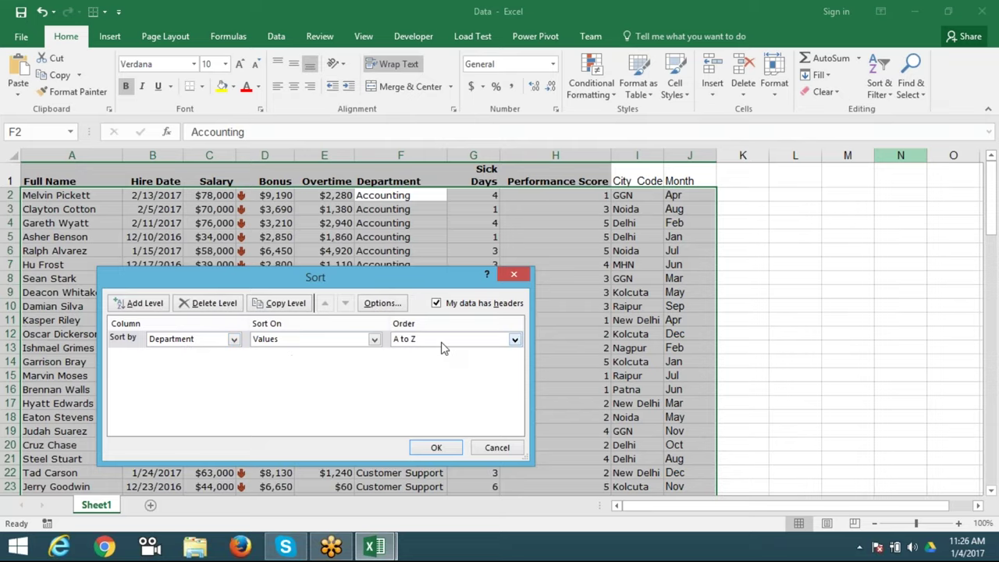
left_click(385, 309)
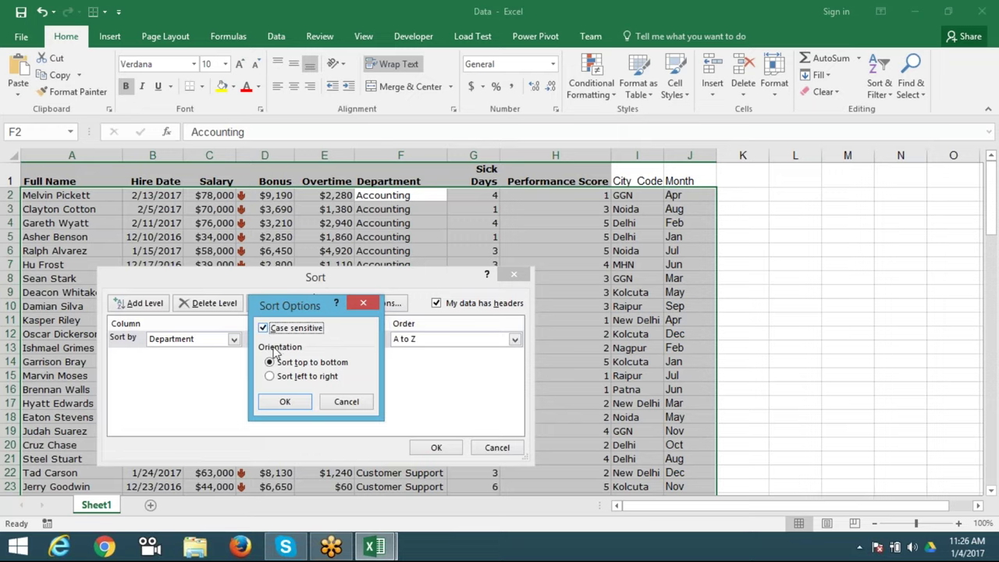
left_click(287, 402)
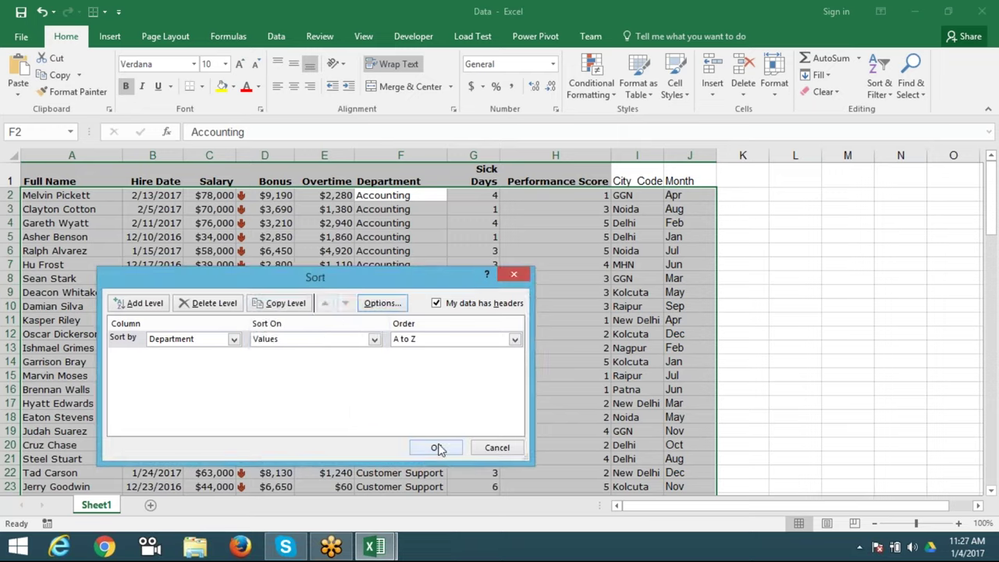
left_click(438, 446)
scroll(364, 421, "down", 6)
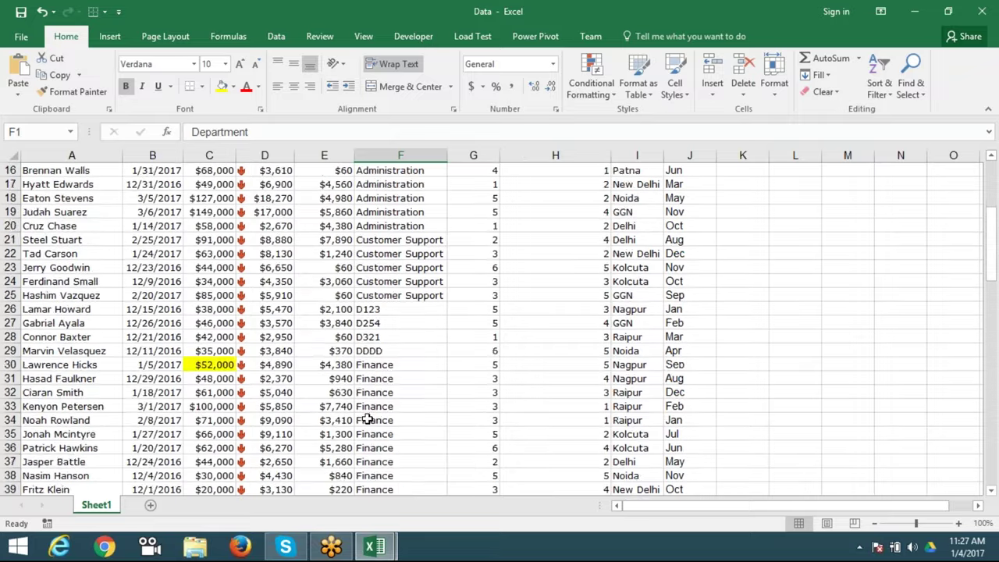
scroll(366, 420, "down", 4)
scroll(366, 420, "down", 4)
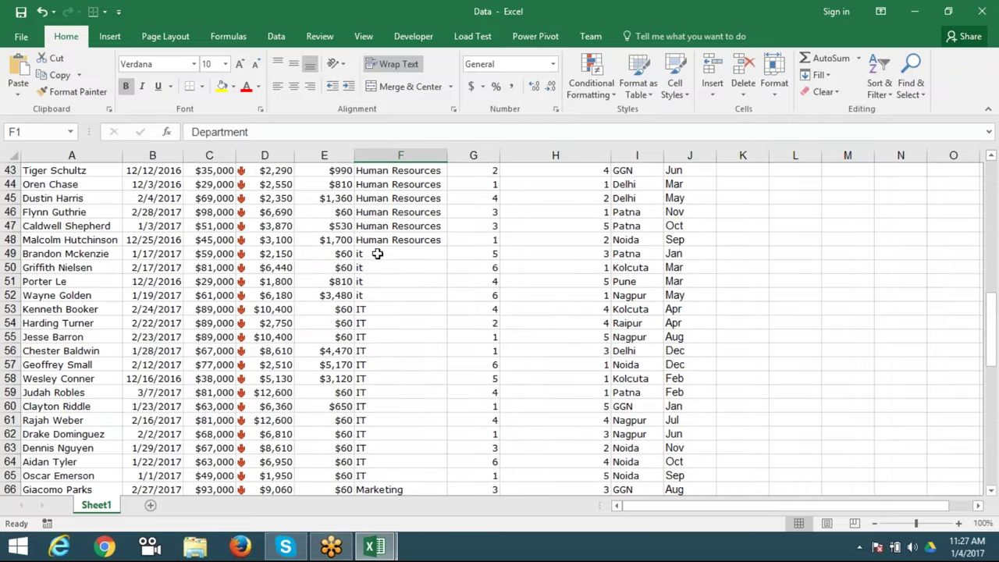
left_click_drag(380, 254, 380, 295)
left_click(379, 300)
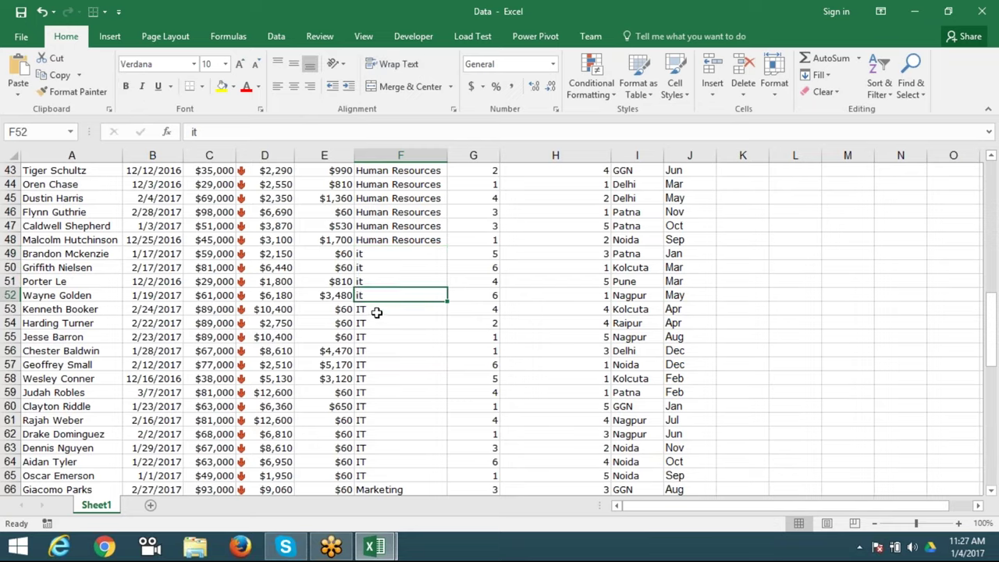
left_click(378, 311)
key("Down")
key("Down")
key("Down")
key("Down")
key("Down")
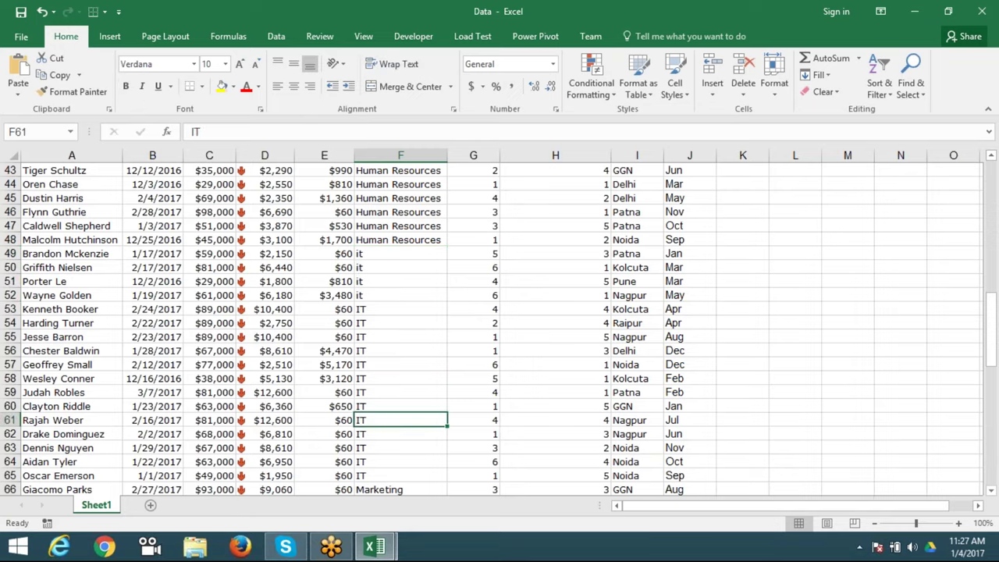
scroll(299, 380, "up", 5)
scroll(112, 488, "up", 6)
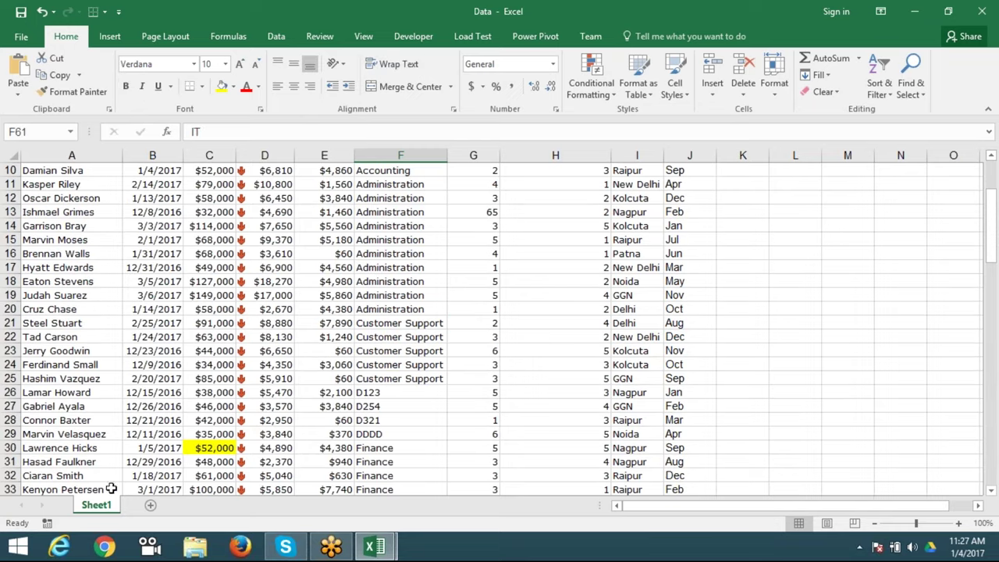
scroll(163, 474, "up", 3)
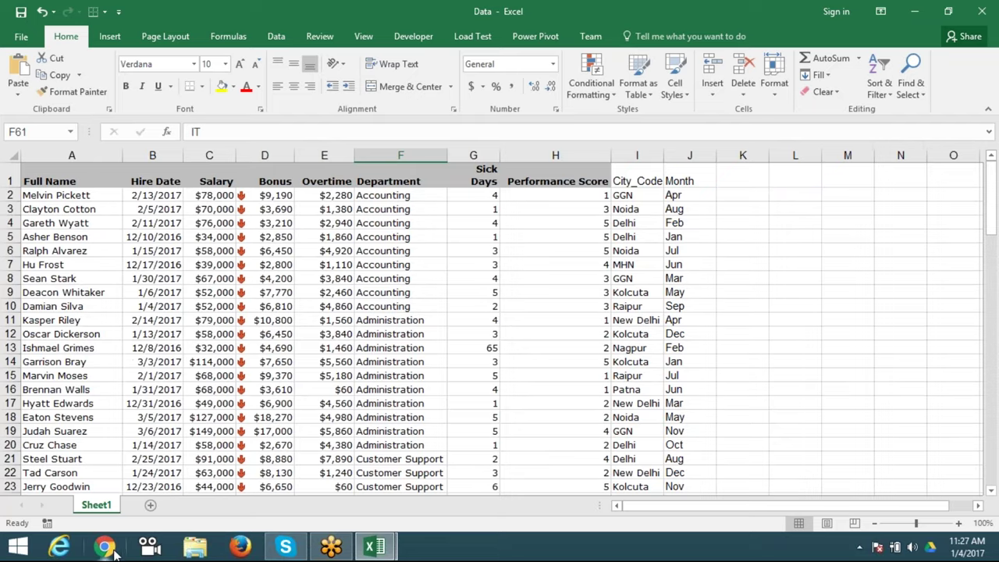
- Add a new Sheet2 and enter the labels Month in A1 and Sales in A2
left_click(151, 505)
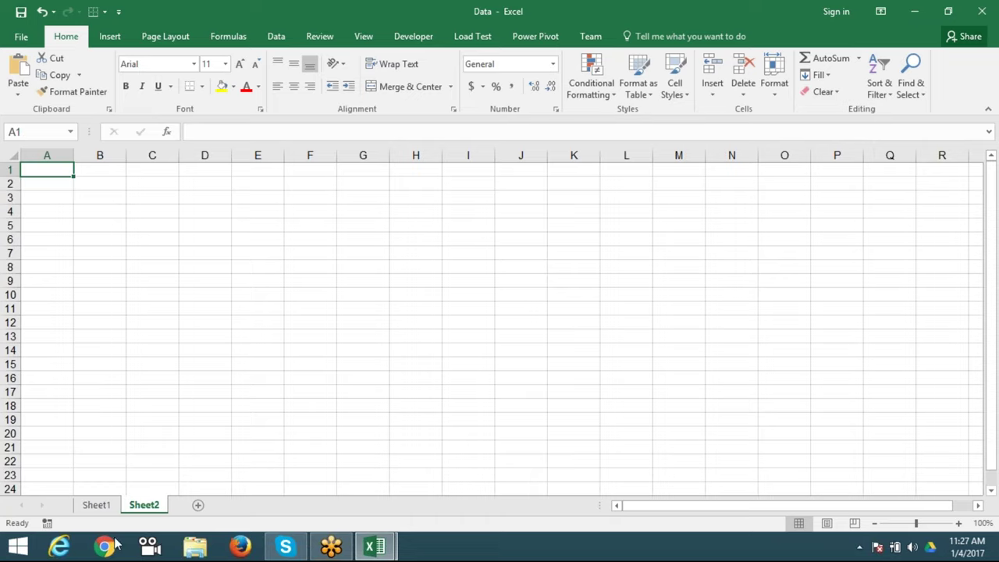
left_click(97, 506)
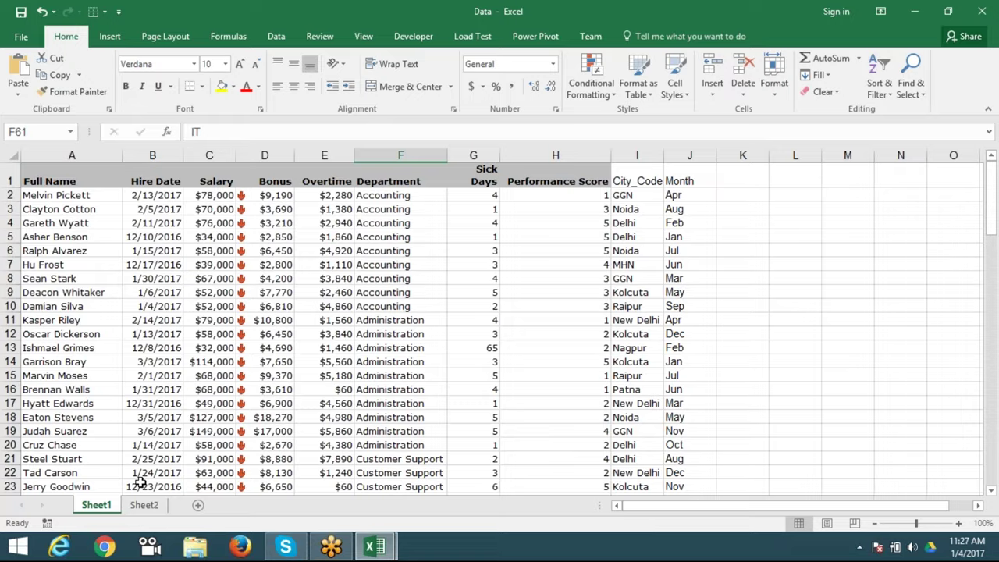
left_click(142, 508)
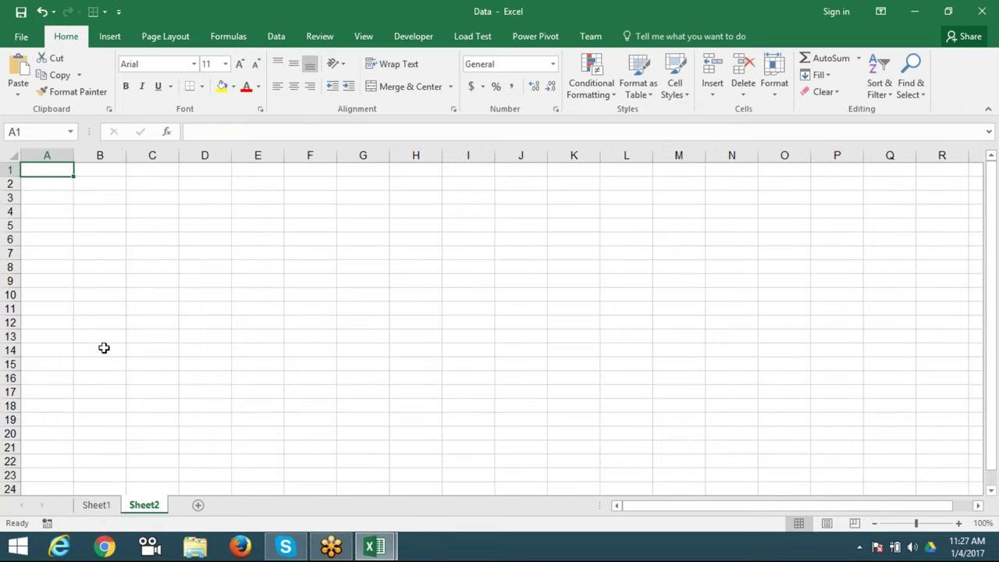
key("Down")
key("Up")
key("Right")
key("Left")
type("Month")
key("Return")
type("Sa")
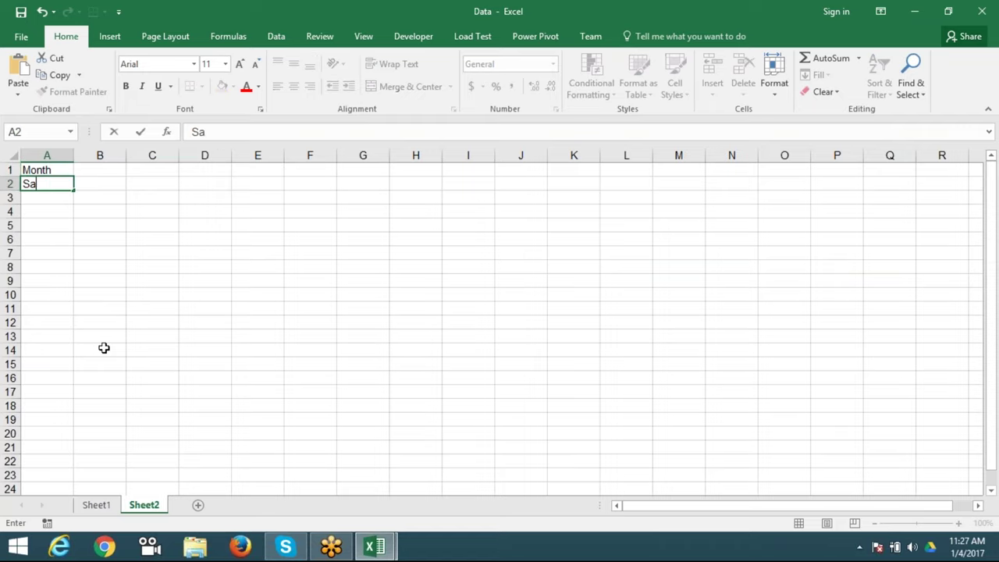
type("les")
key("Return")
- Enter Jan in B1 and =RANDBETWEEN(10,99) in B2, then select B1:B2
key("Up")
key("Up")
key("Right")
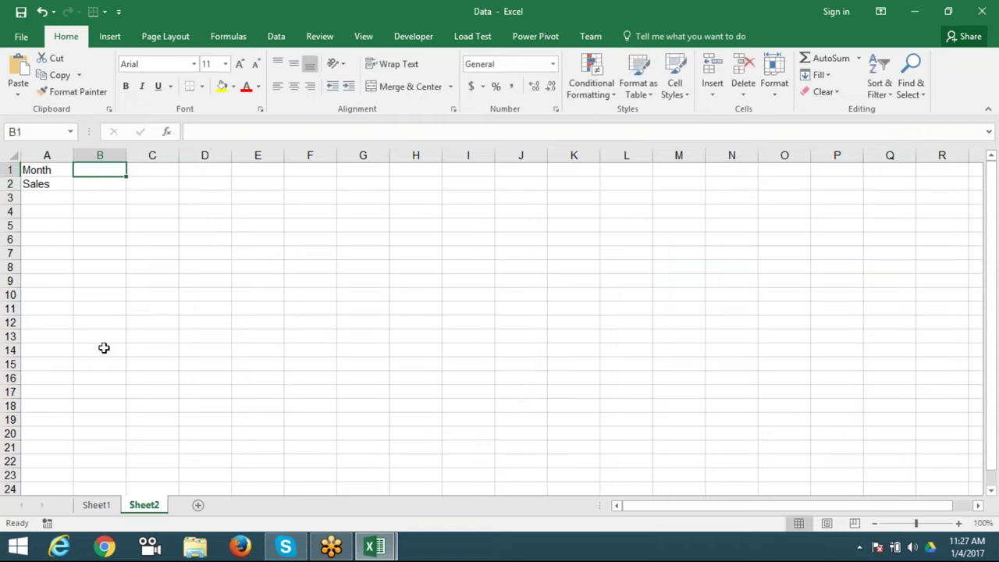
type("Jan")
key("Return")
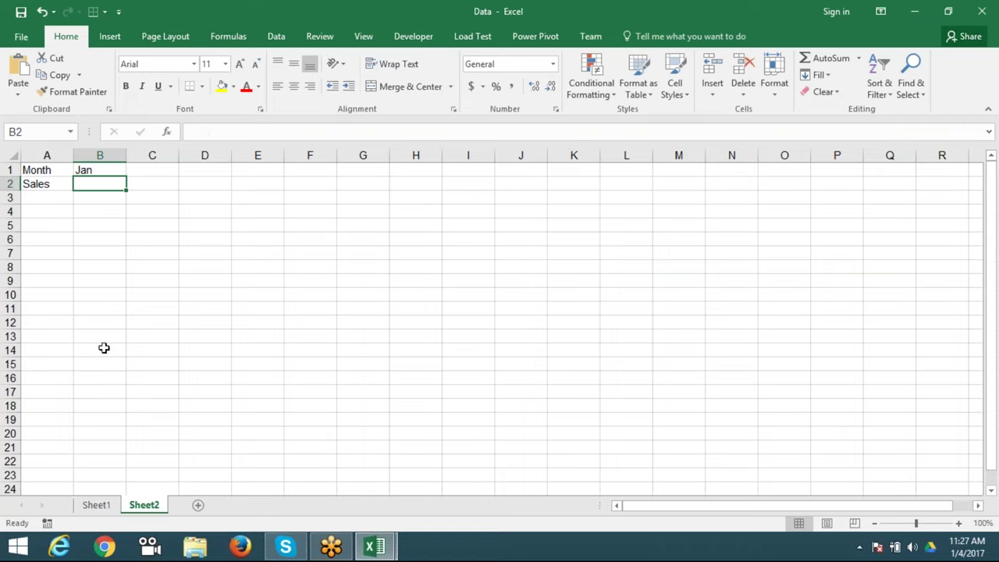
type("=ra")
key("Down")
key("Down")
key("Tab")
type("10")
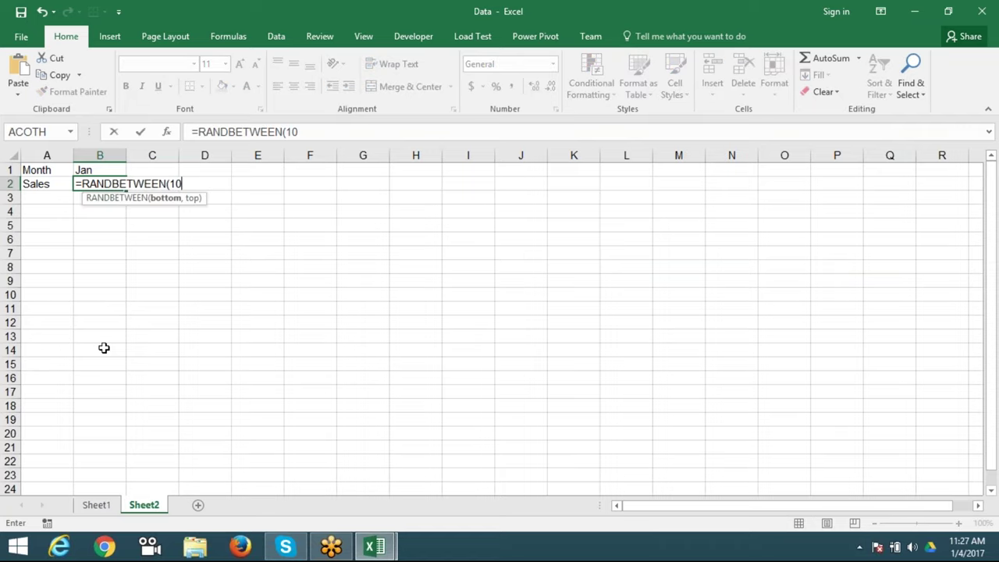
type(",99")
key("Return")
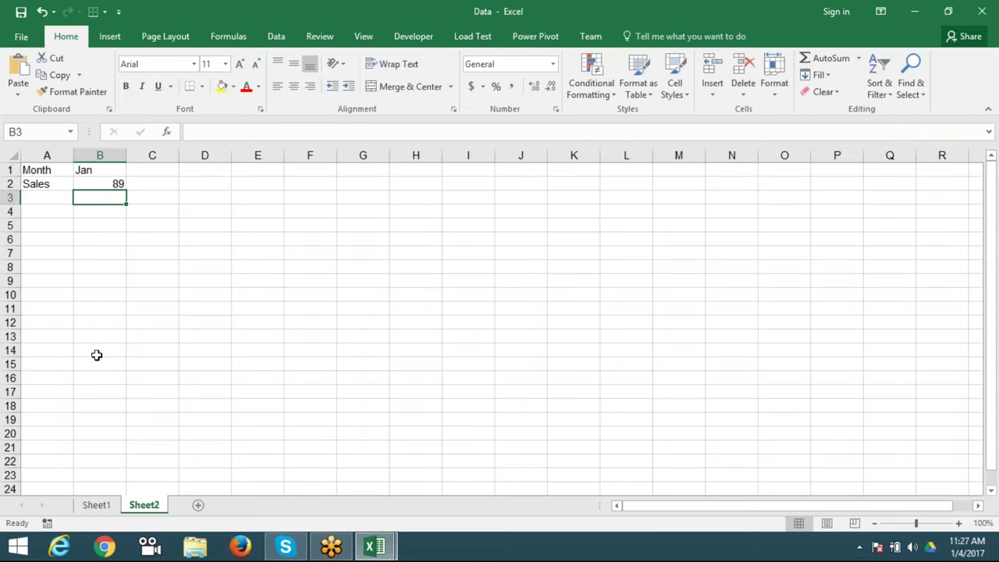
key("Up")
key("Up")
key("shift+Down")
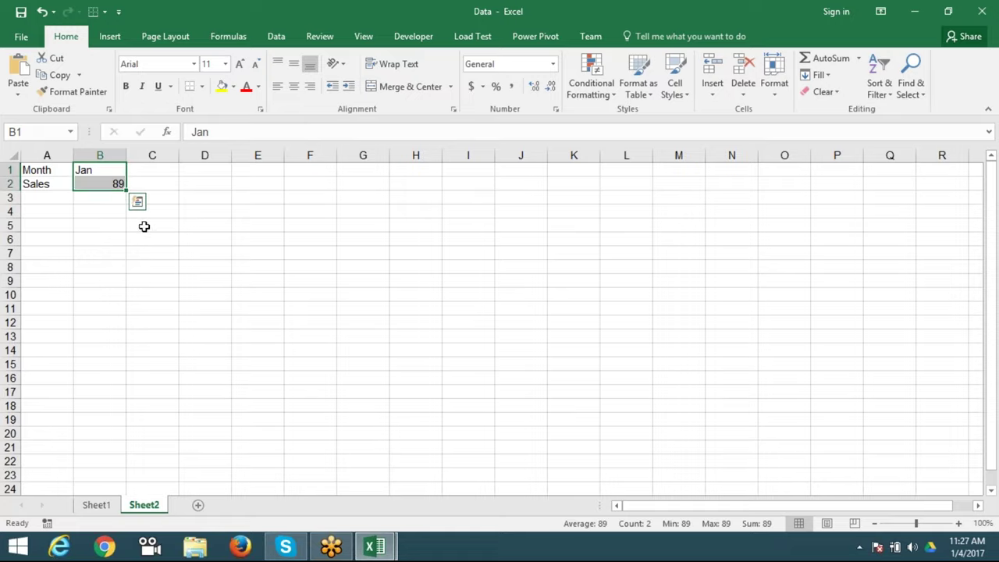
- Fill Jan through Sep across to column J and paste the block back as fixed values
left_click_drag(125, 190, 546, 191)
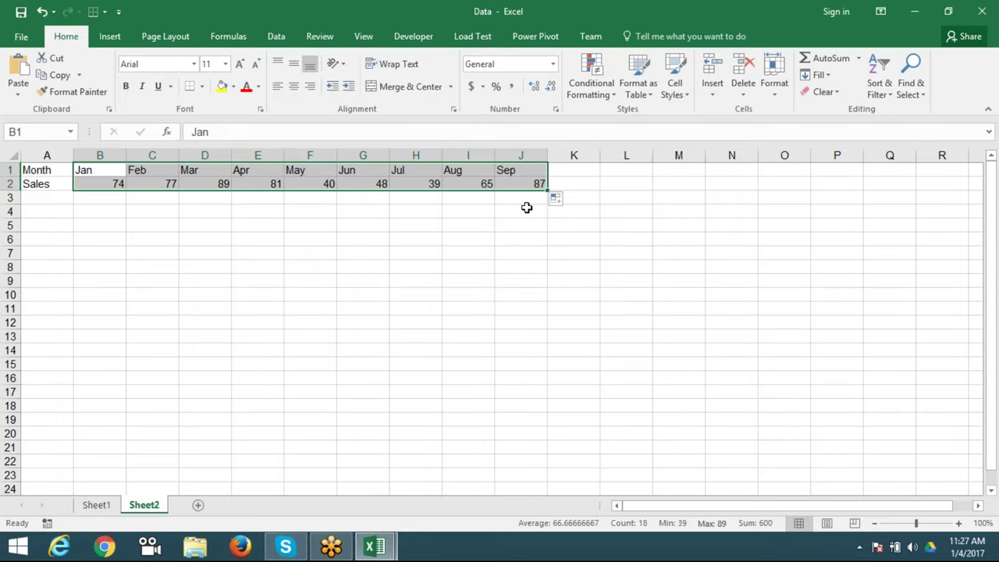
key("ctrl+c")
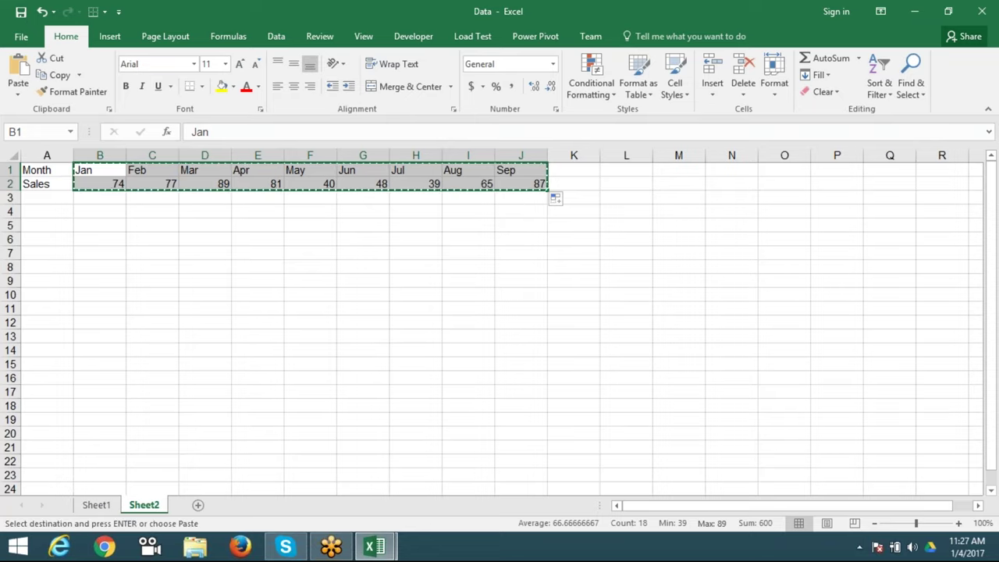
right_click(127, 176)
mouse_move(211, 261)
left_click(312, 303)
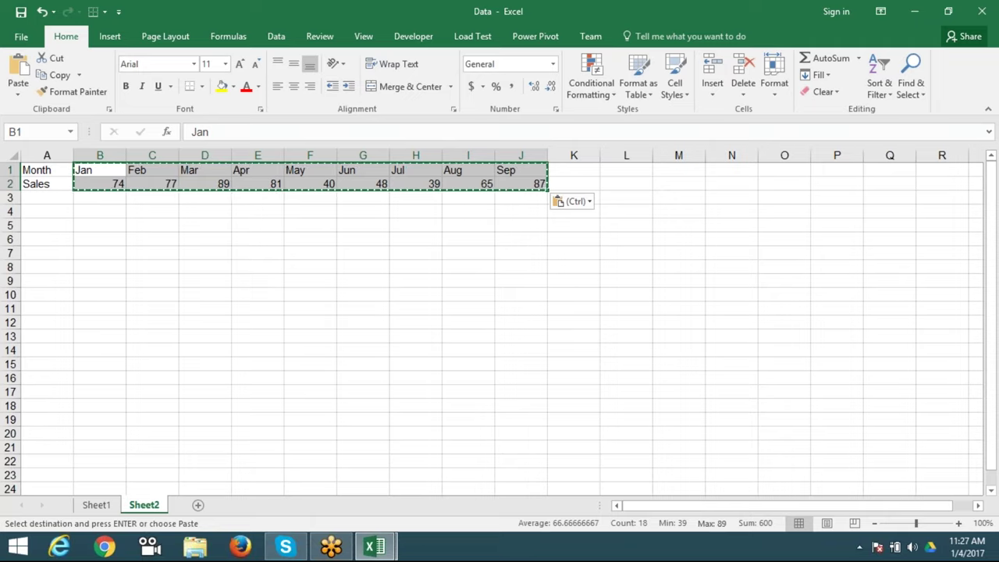
key("Escape")
- Check the pasted Jan–Sep sales values, including Aug and Sep
left_click(152, 169)
left_click(204, 170)
left_click(310, 184)
left_click(468, 184)
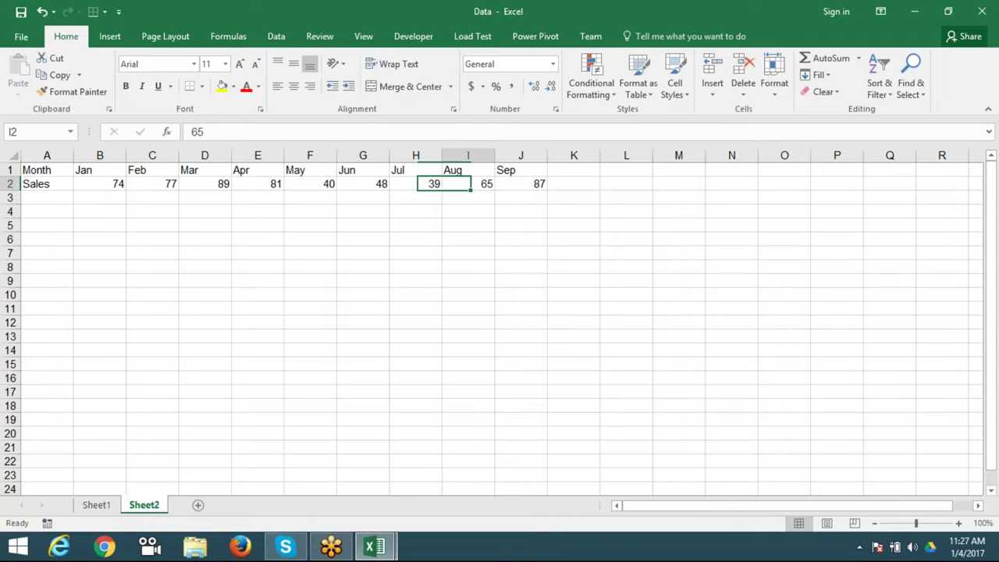
left_click(520, 183)
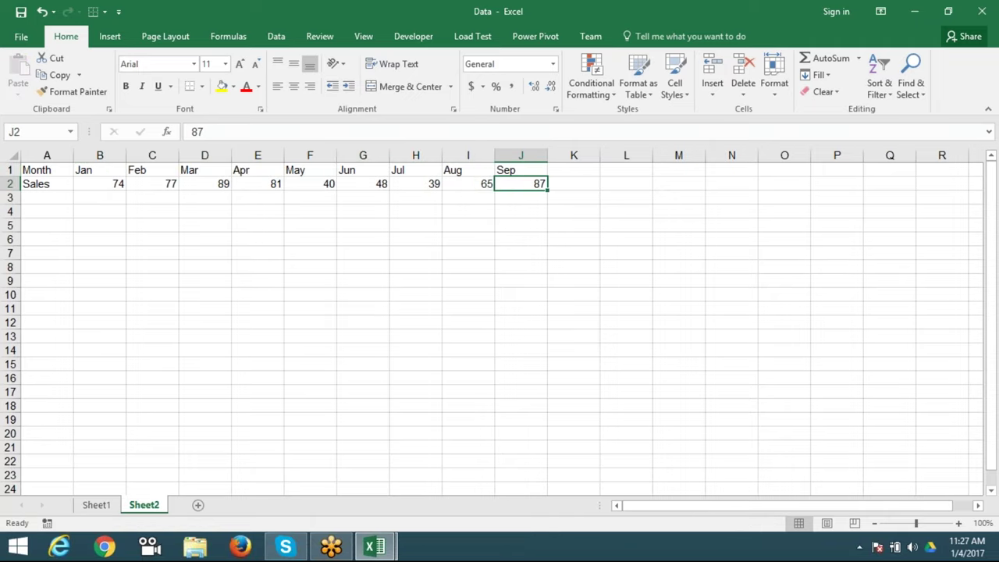
left_click_drag(521, 183, 99, 183)
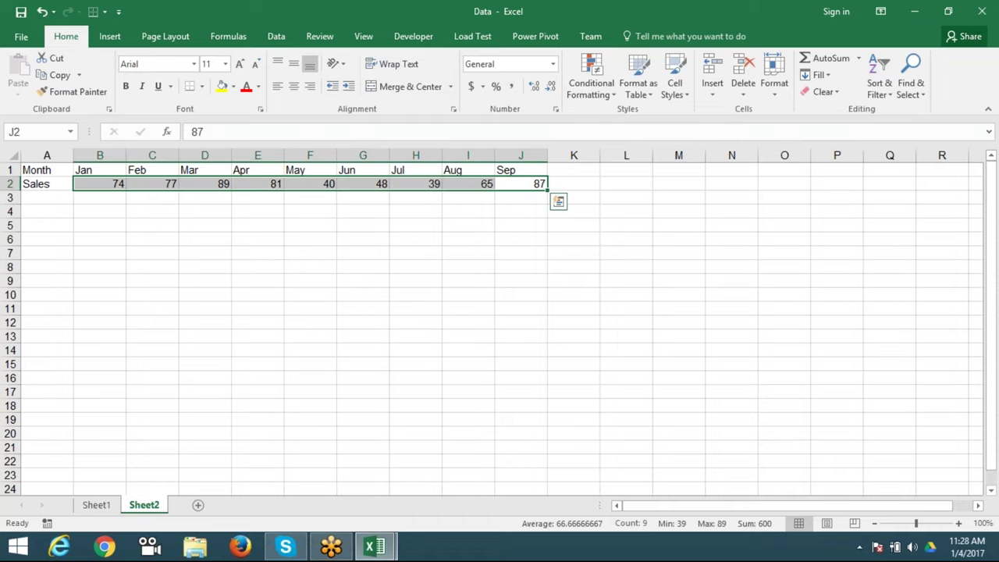
left_click(521, 198)
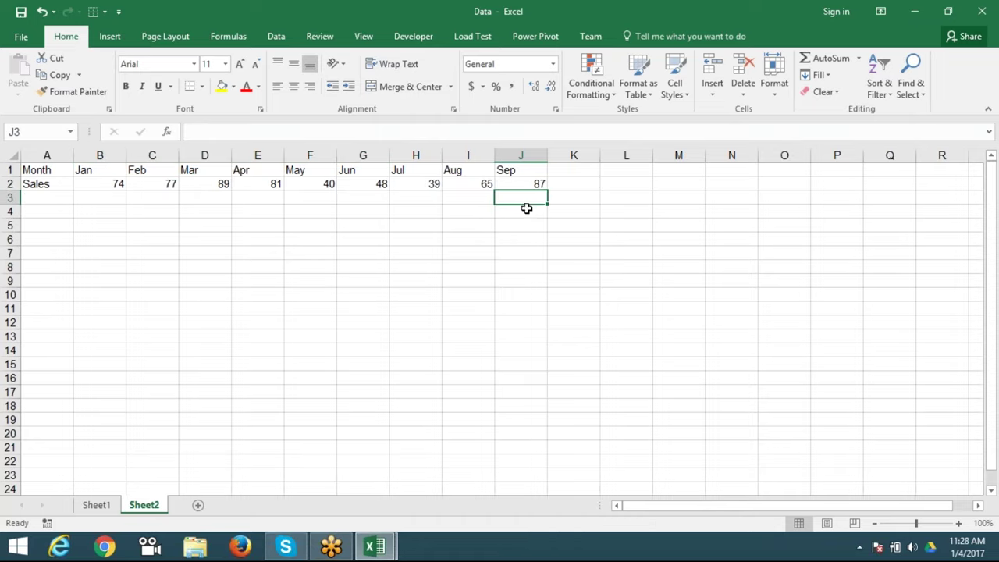
left_click_drag(527, 208, 535, 433)
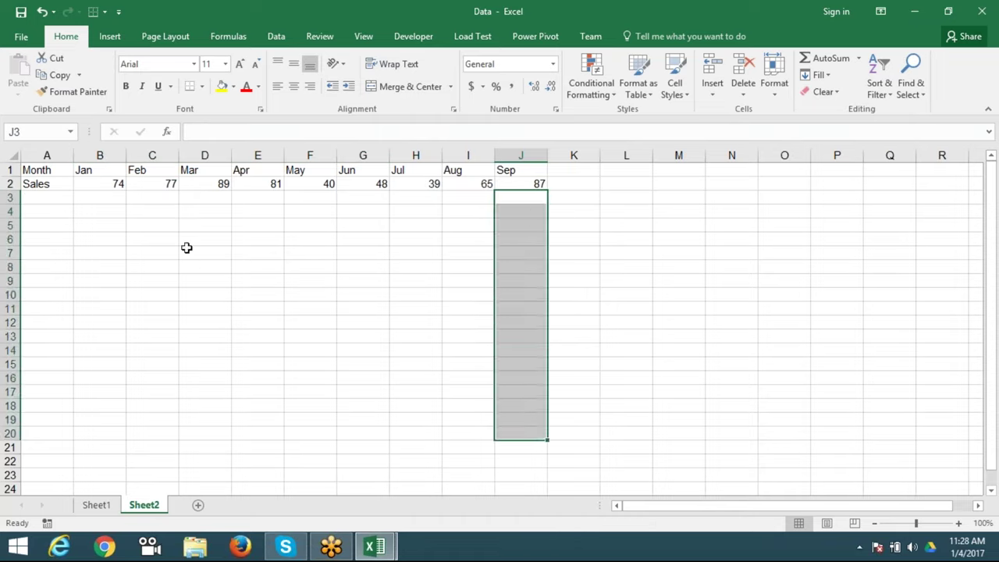
left_click_drag(154, 217, 557, 221)
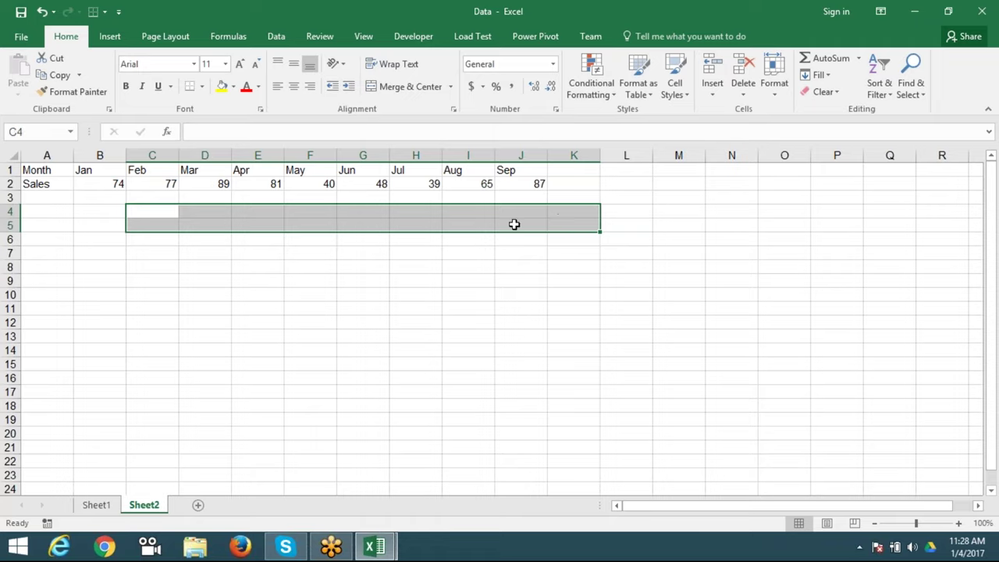
- Review the Jan cell and Month/Sales labels, then select the Jan–Sep block B1:J2
double_click(94, 170)
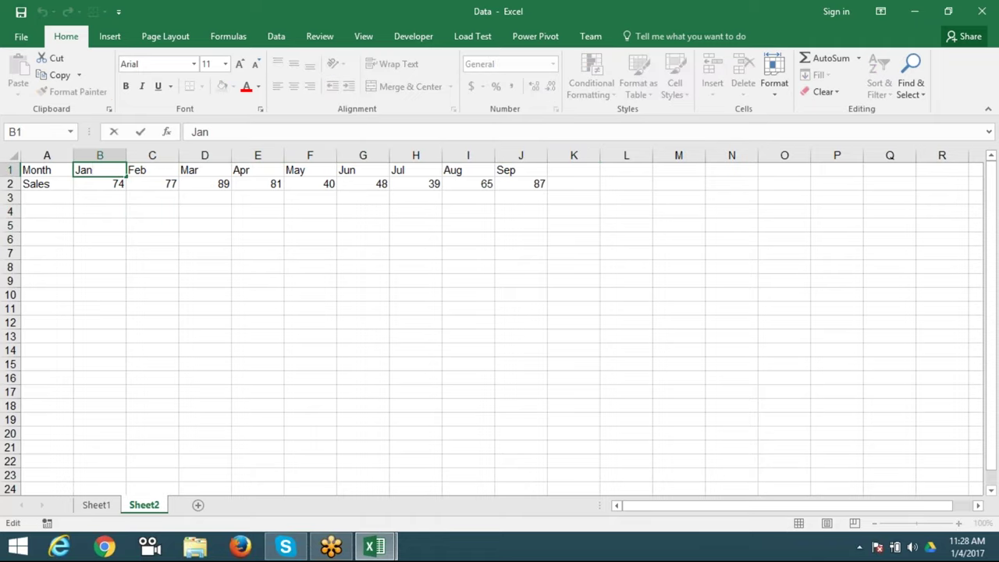
key("Escape")
left_click(47, 170)
left_click(46, 184, "shift")
key("ctrl+v")
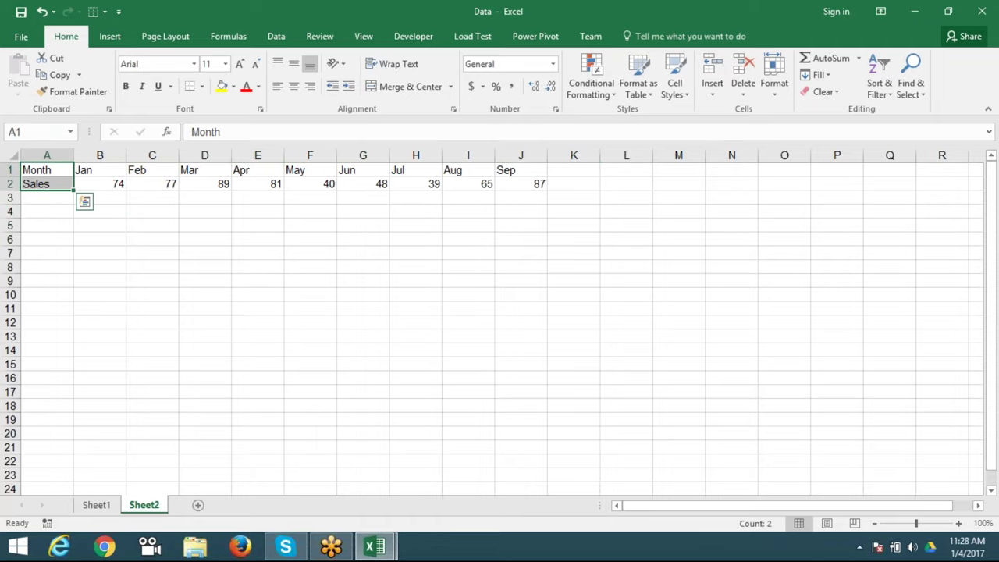
left_click(100, 171)
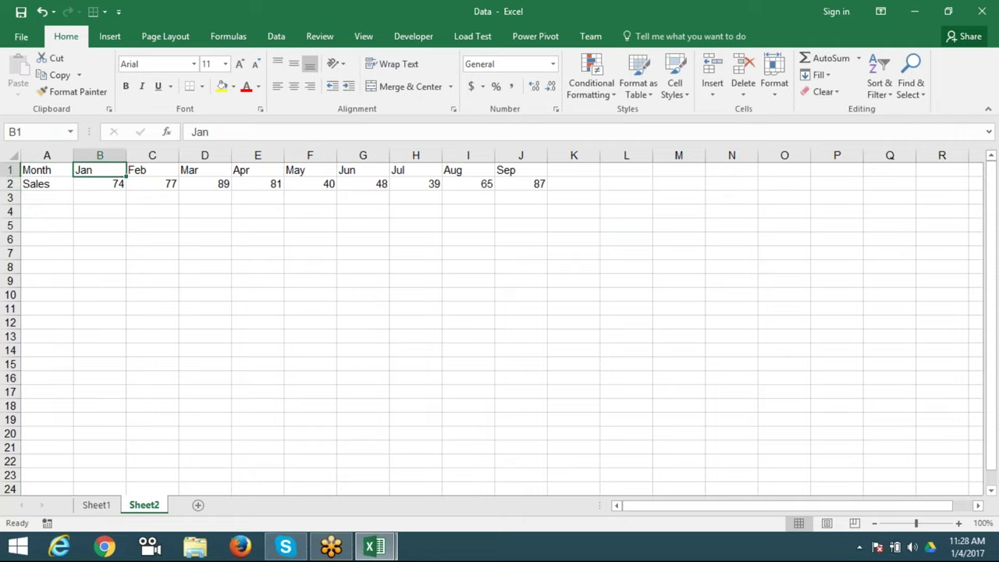
key("ctrl+shift+Right")
key("ctrl+shift+Down")
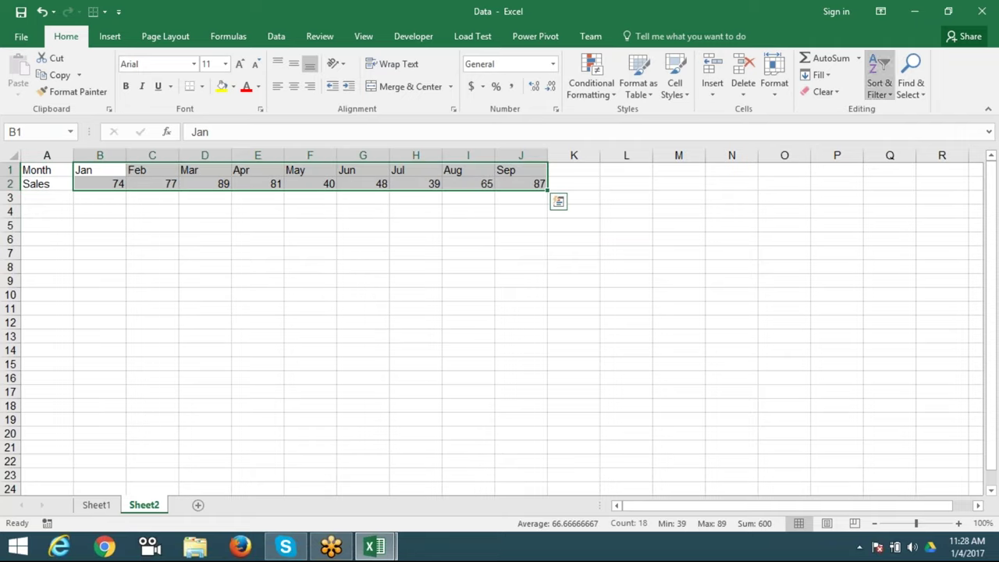
- Custom-sort the months left to right by Row 2, Smallest to Largest
left_click(895, 100)
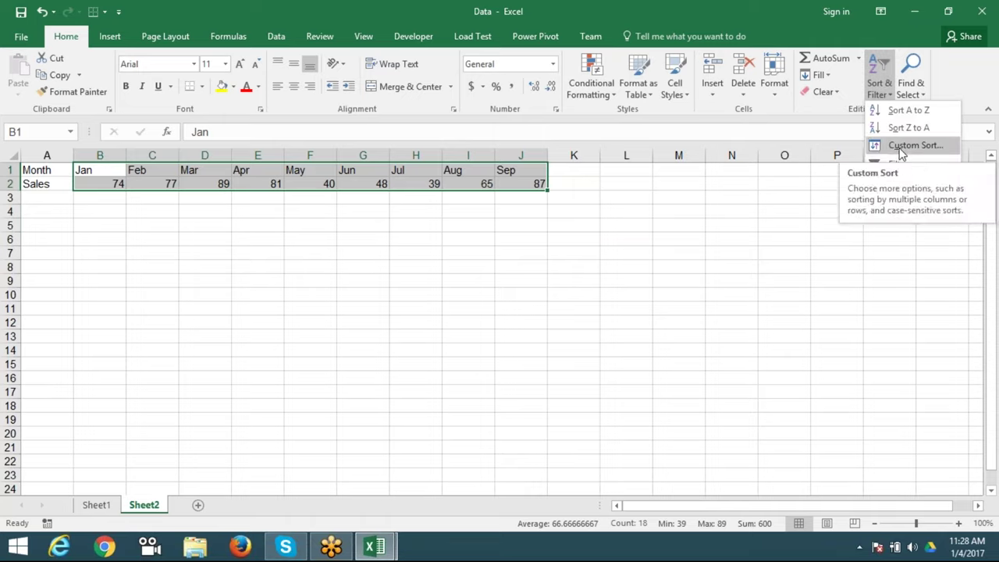
left_click(902, 147)
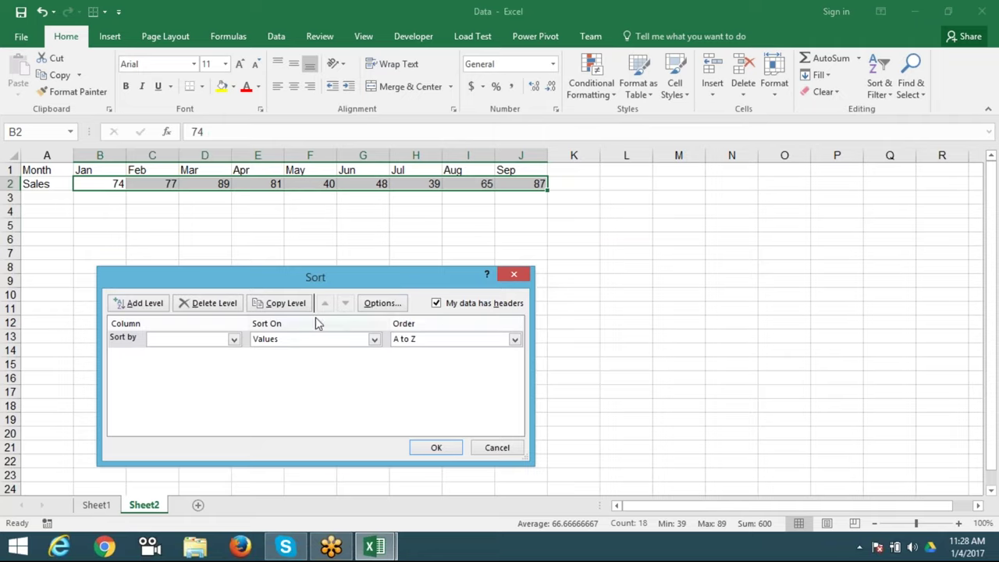
left_click(381, 309)
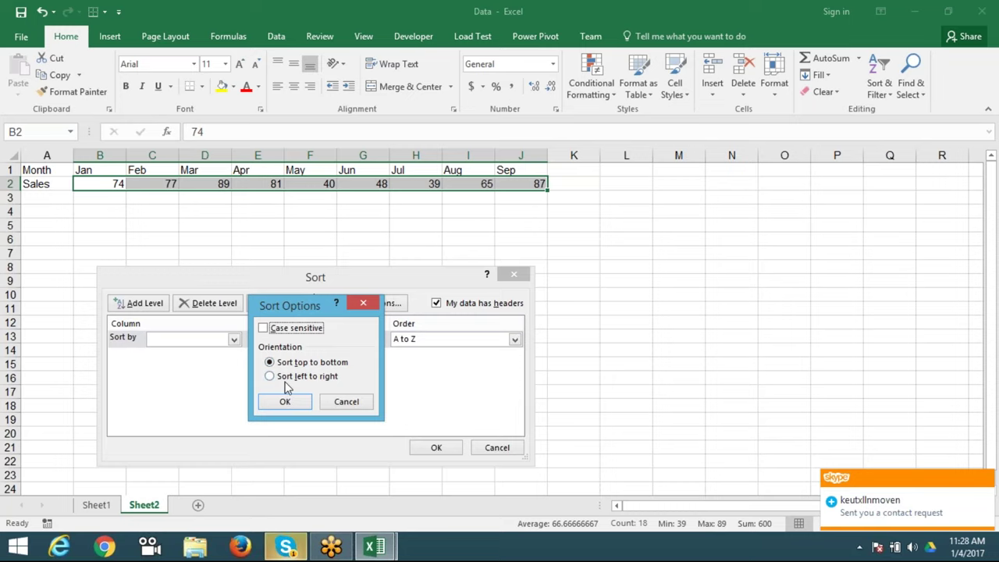
left_click(286, 378)
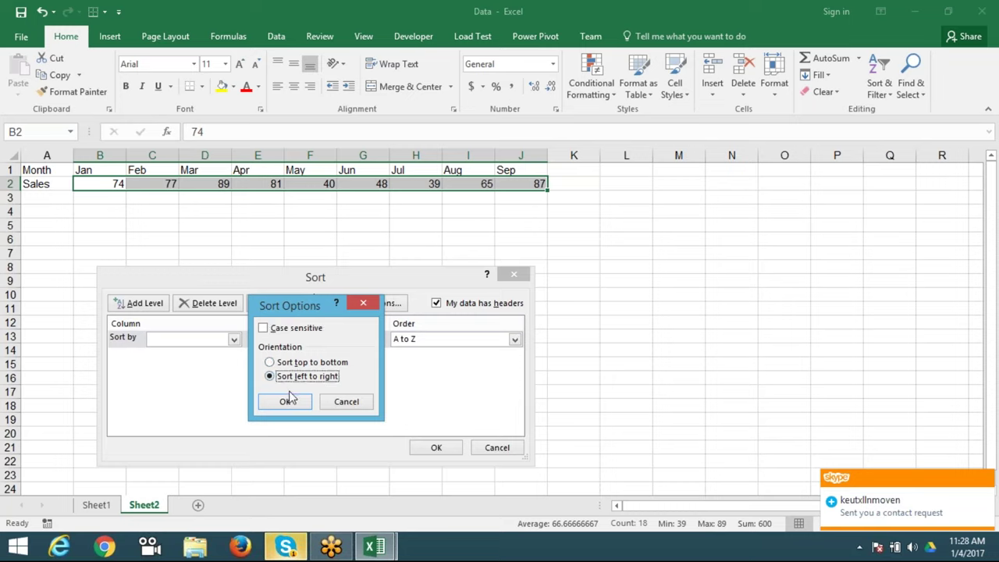
left_click(288, 401)
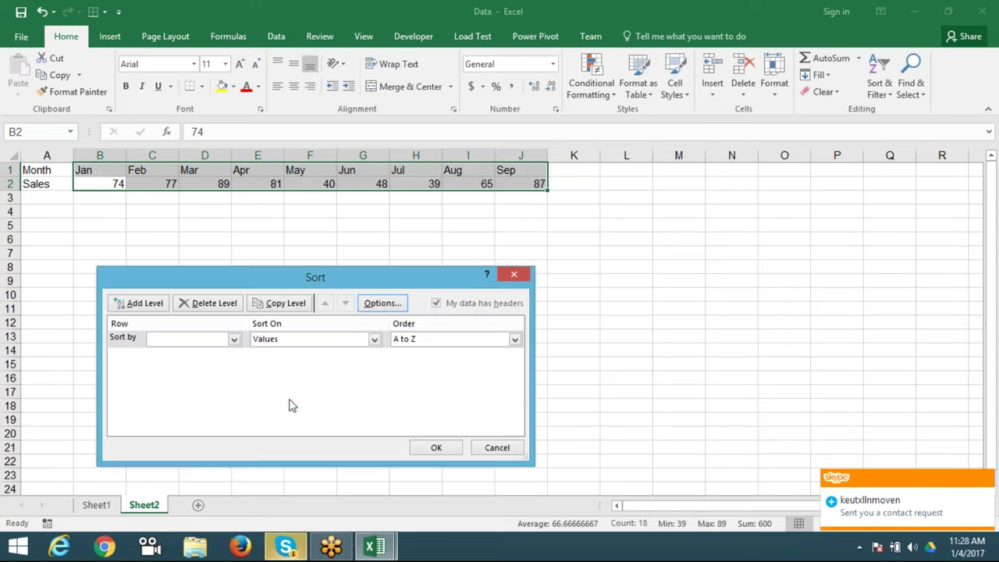
left_click(196, 349)
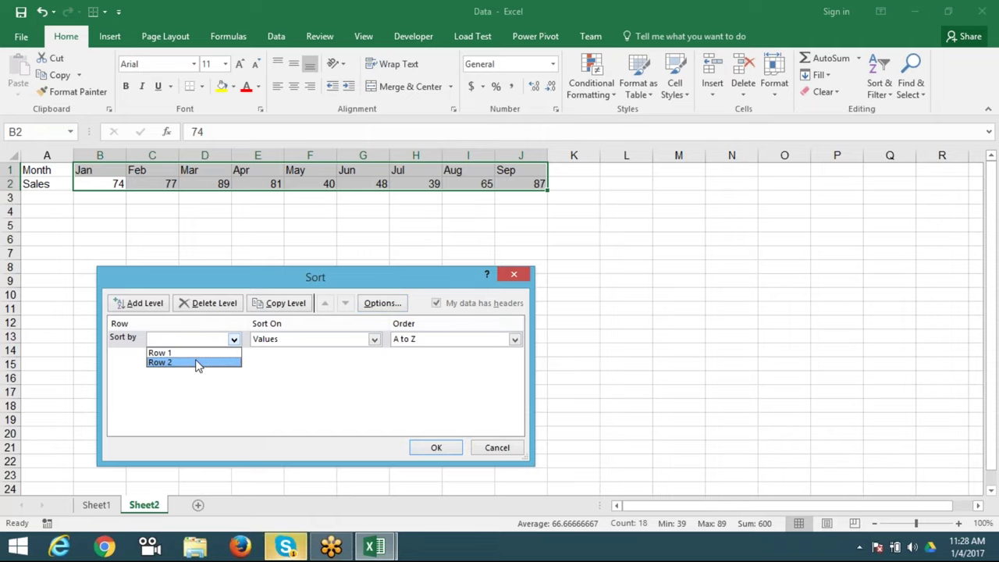
left_click(198, 363)
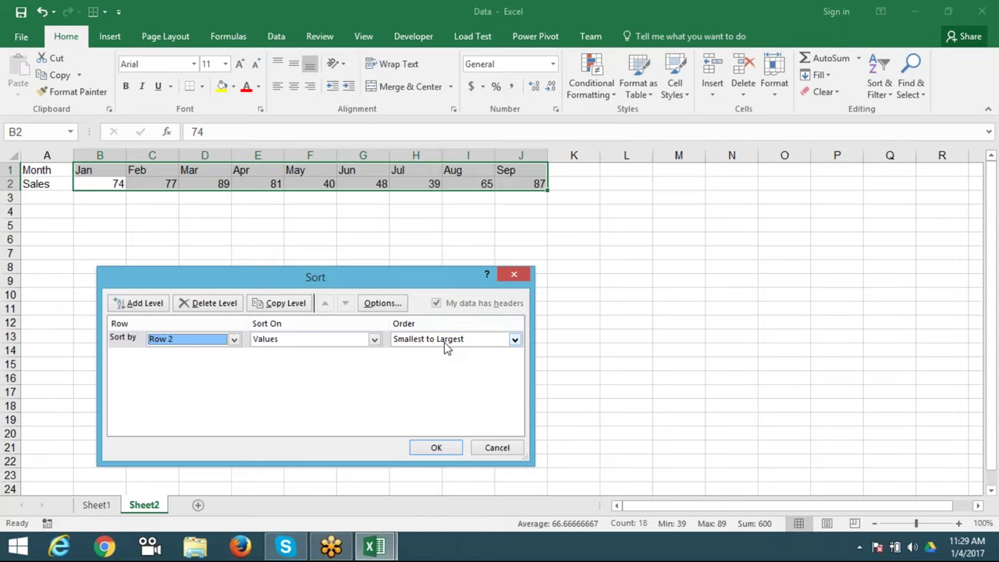
double_click(436, 448)
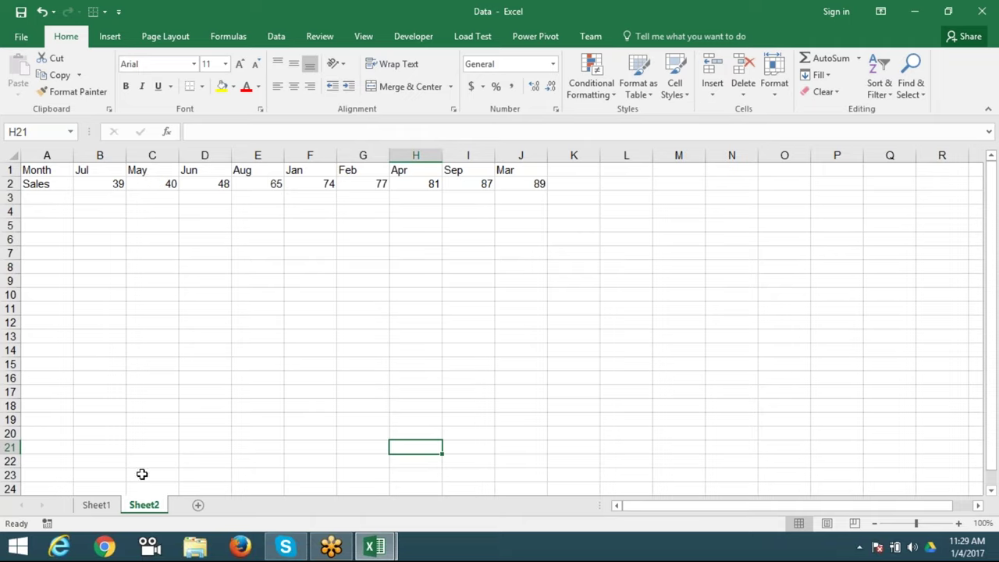
- Go to Sheet1 and select a cell in the Full Name column
left_click(97, 506)
left_click(117, 401)
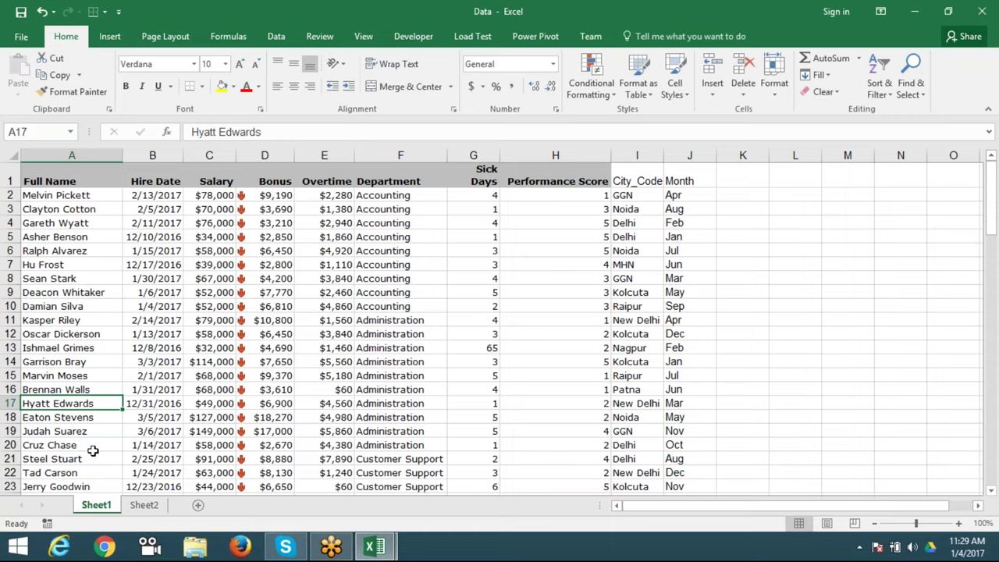
left_click(981, 22)
- Insert a blank spacer row above each of the next three employee rows
key("Up")
key("Up")
key("Up")
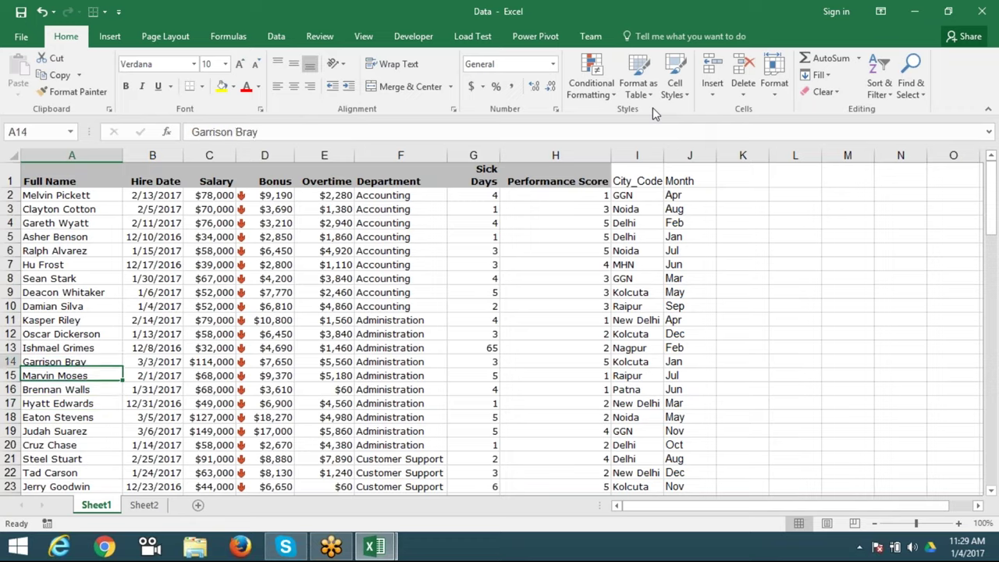
key("Up")
key("Up")
key("Up")
key("Up")
key("Up")
key("Up")
key("Down")
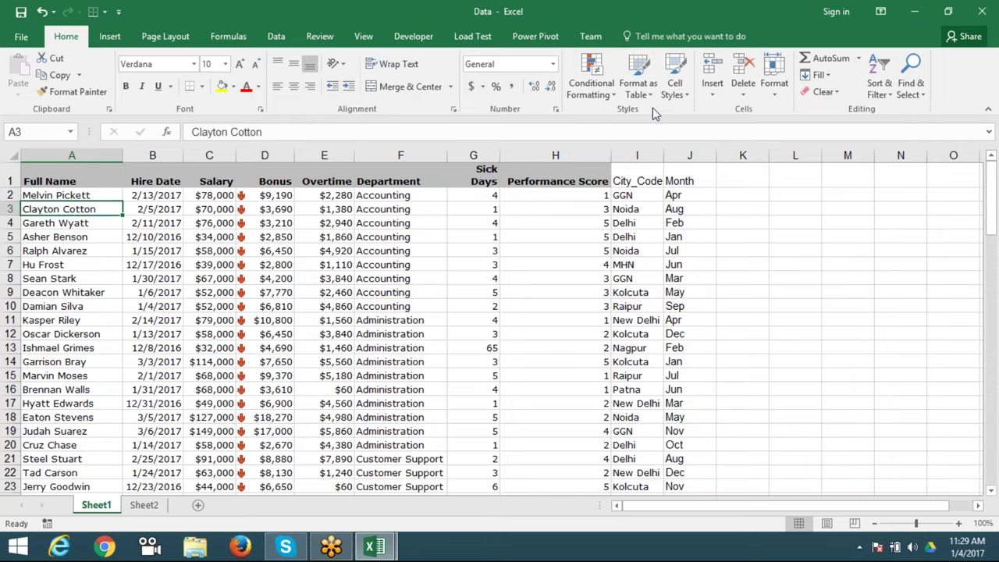
key("shift+space")
key("ctrl+shift+plus")
key("Down")
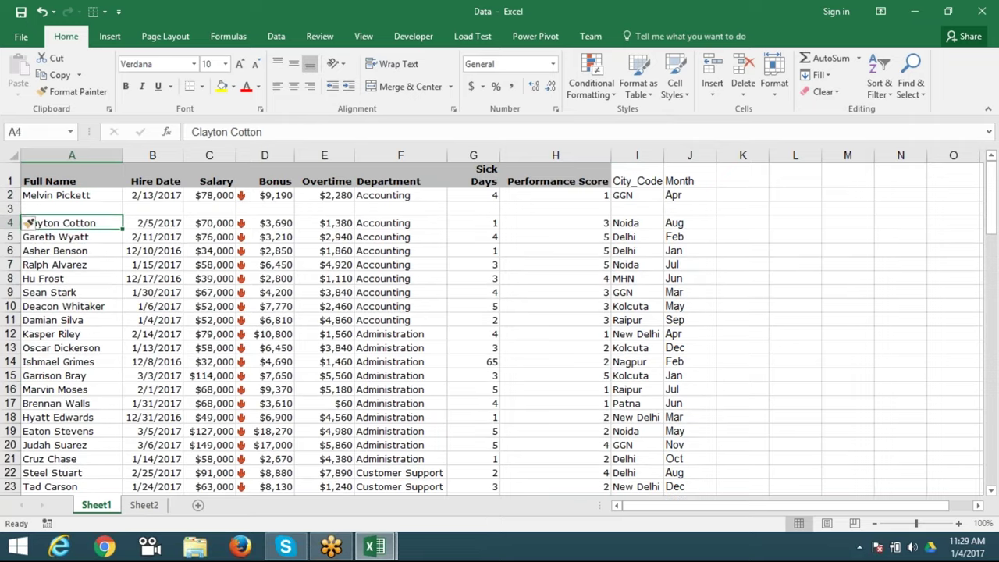
key("Down")
key("shift+space")
key("ctrl+shift+plus")
key("Down")
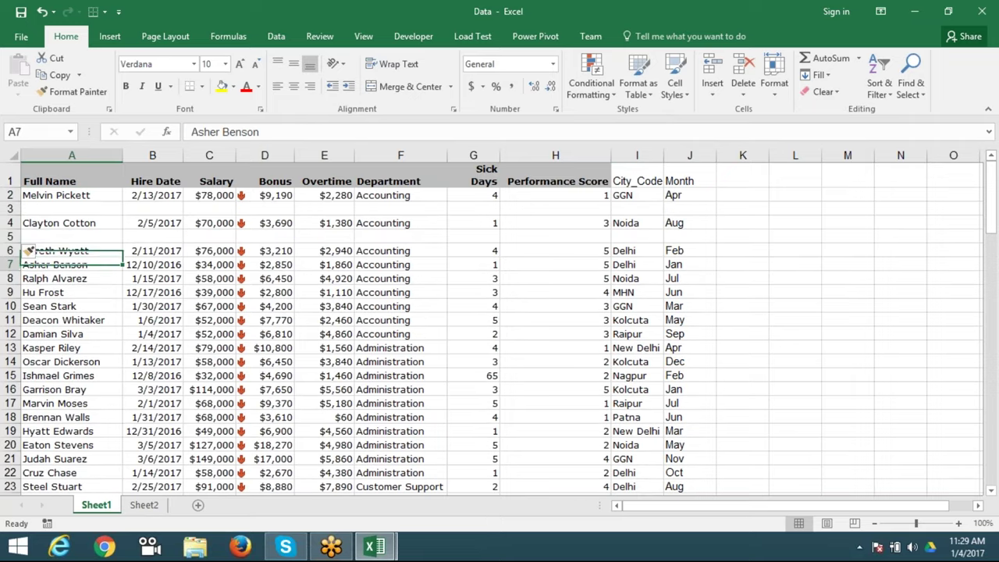
key("Down")
key("shift+space")
key("ctrl+shift+plus")
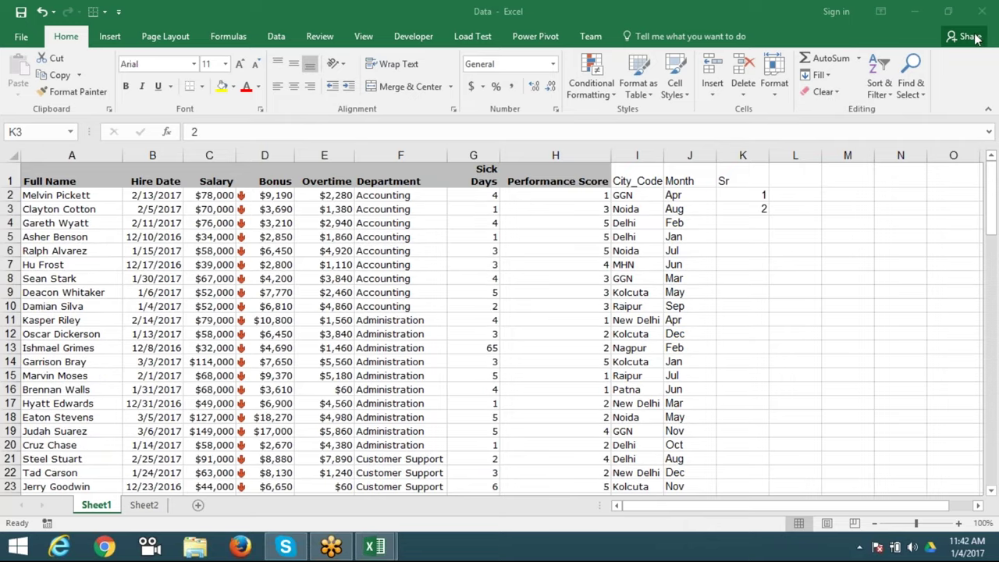
- Fill the Sr numbers 1, 2 down to 102 and copy the series
left_click(752, 204)
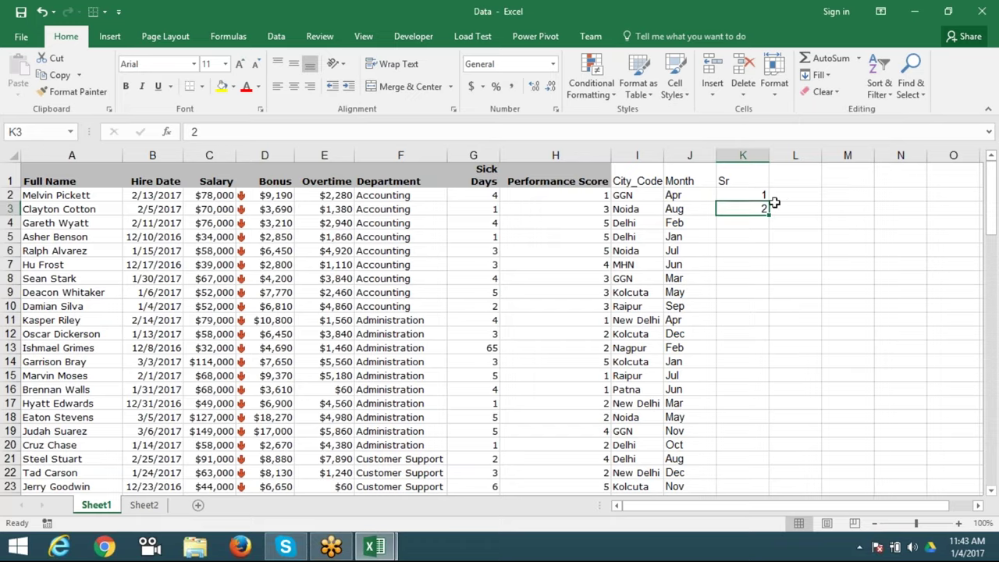
left_click_drag(722, 197, 761, 208)
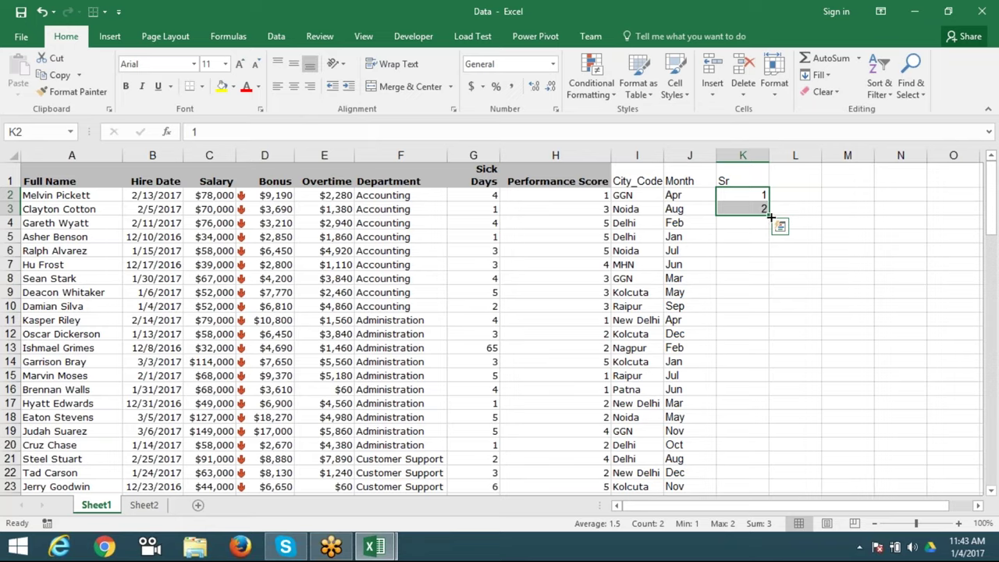
double_click(769, 218)
left_click(750, 223)
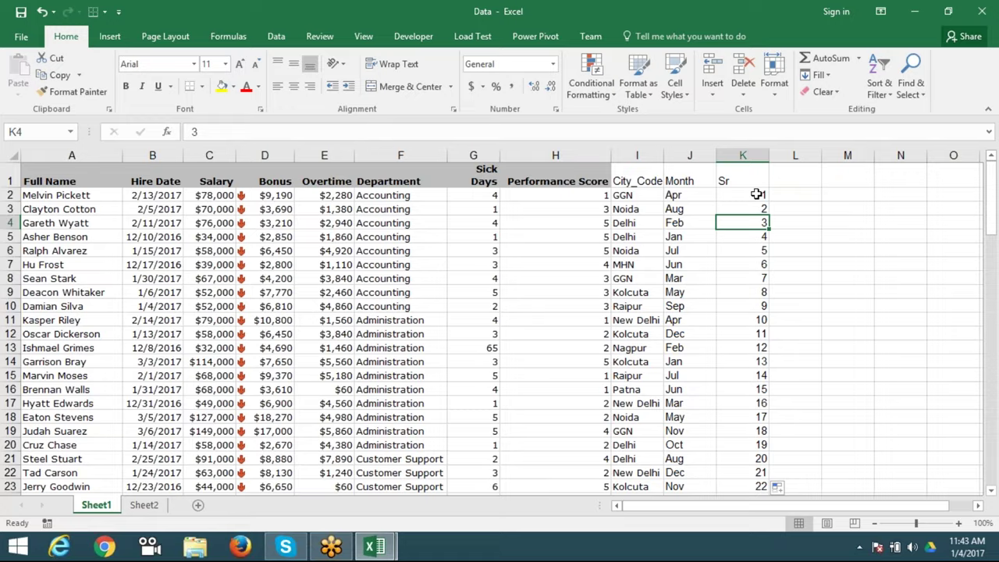
left_click(758, 195)
key("ctrl+shift+Down")
key("ctrl+c")
- Paste the serial numbers below the list, then undo the misplaced paste
scroll(758, 196, "up", 19)
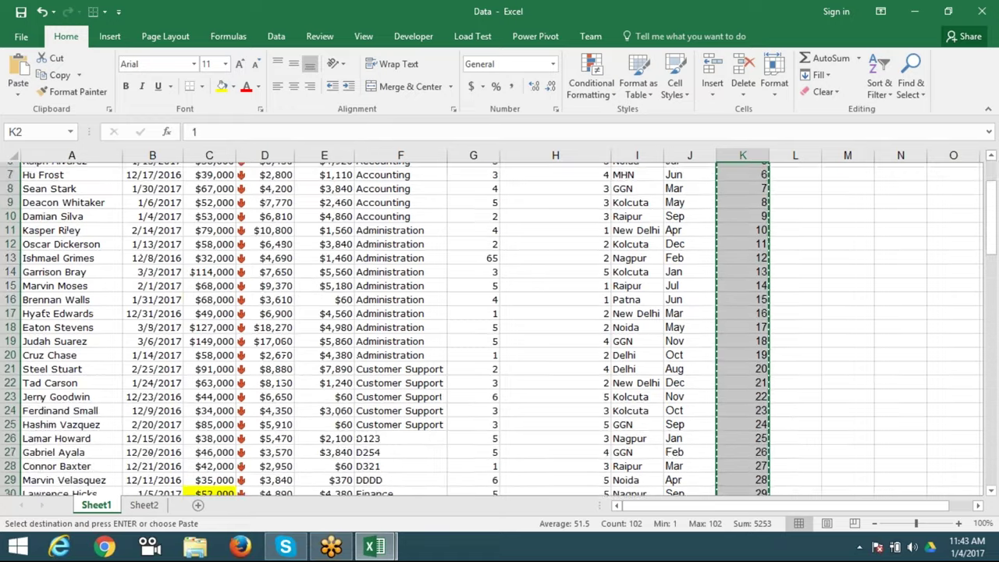
scroll(69, 231, "up", 2)
left_click(777, 486)
left_click(743, 209)
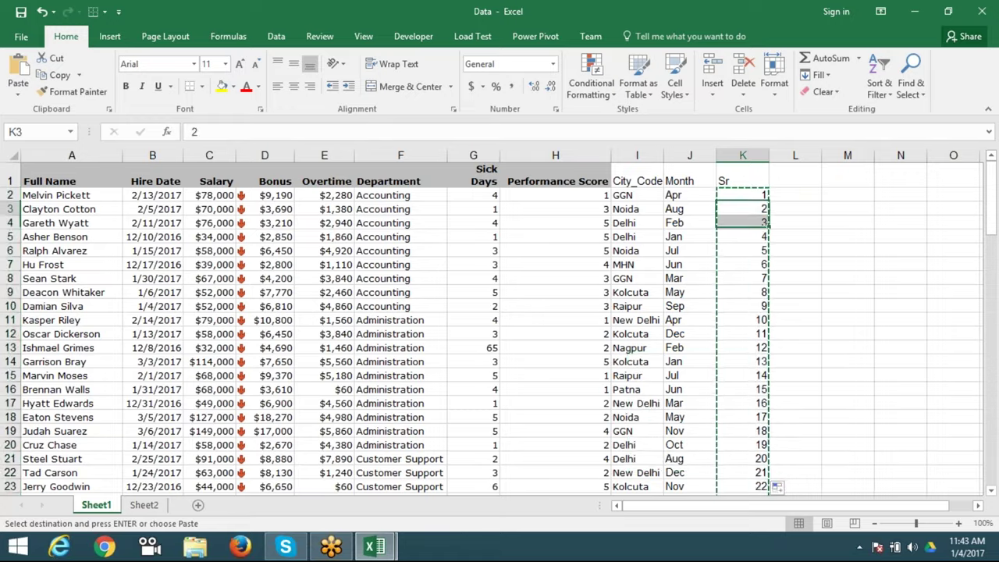
key("ctrl+Down")
key("Down")
key("ctrl+v")
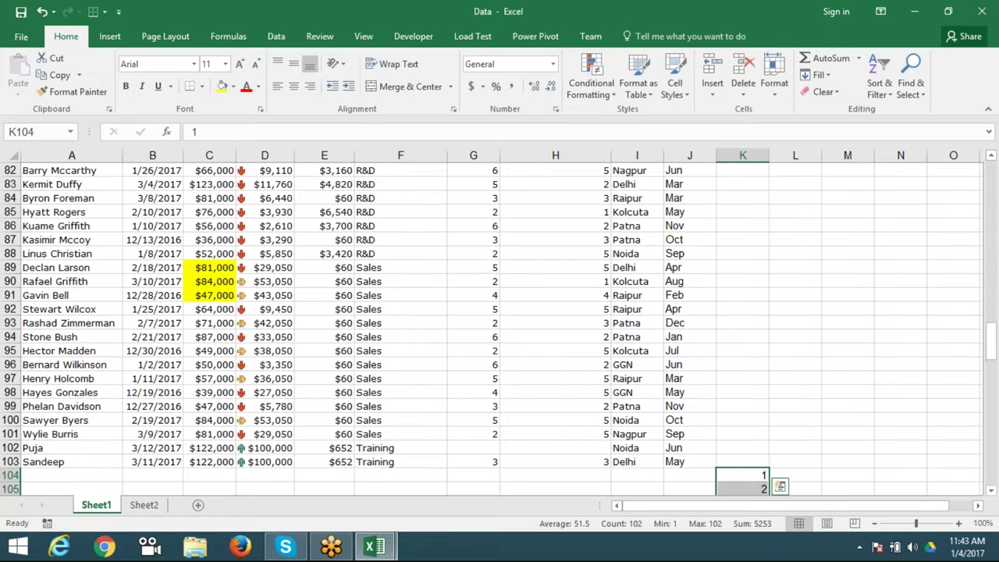
key("ctrl+z")
key("ctrl+c")
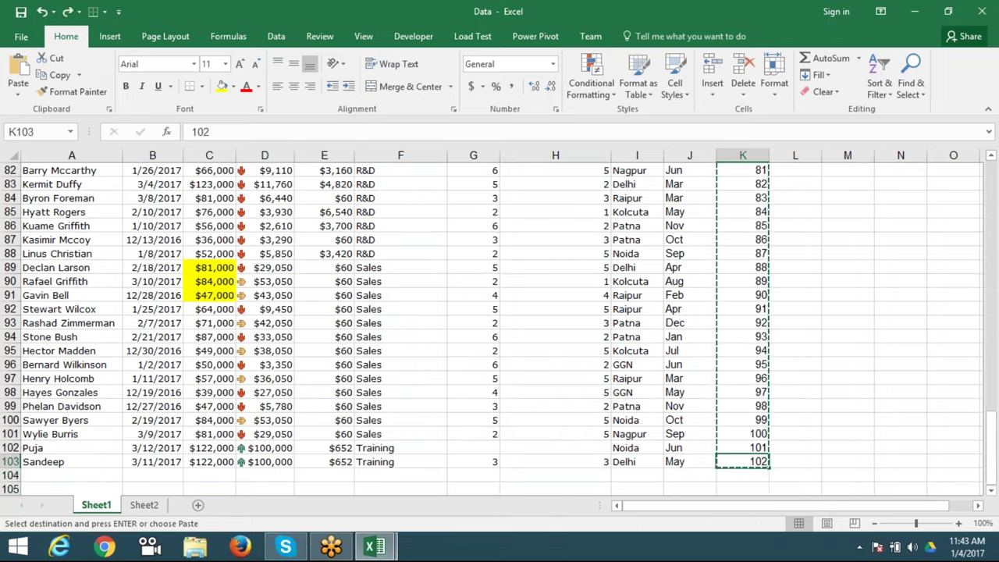
- Paste a second 1–102 series starting in K104 below the list
key("ctrl+shift+Down")
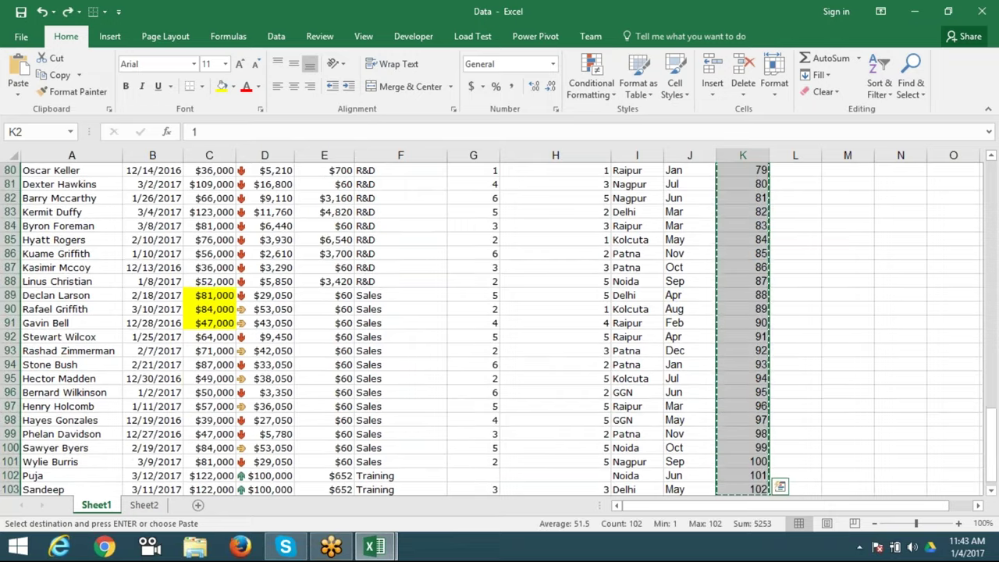
key("ctrl+q")
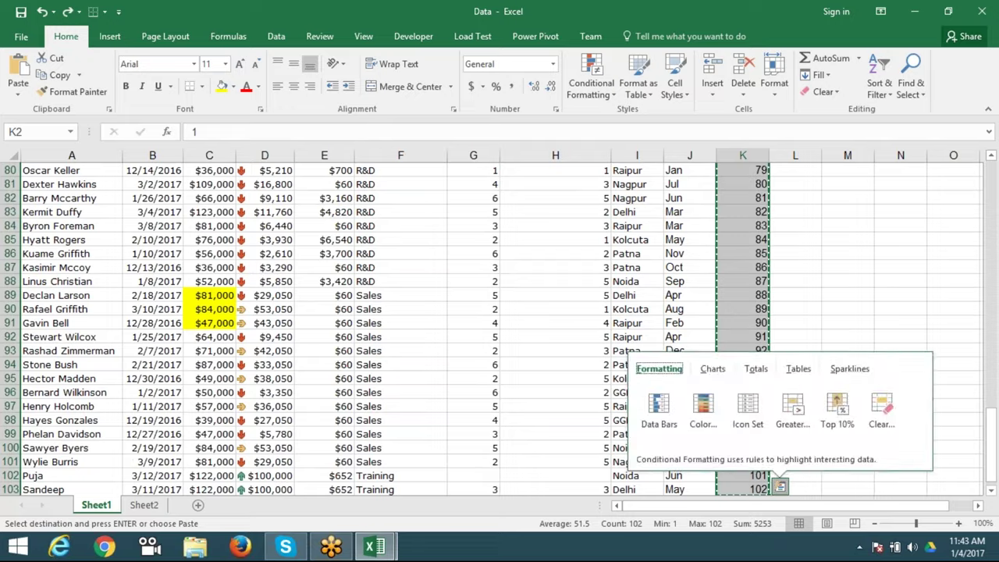
key("Escape")
key("Down")
key("ctrl+Down")
key("Down")
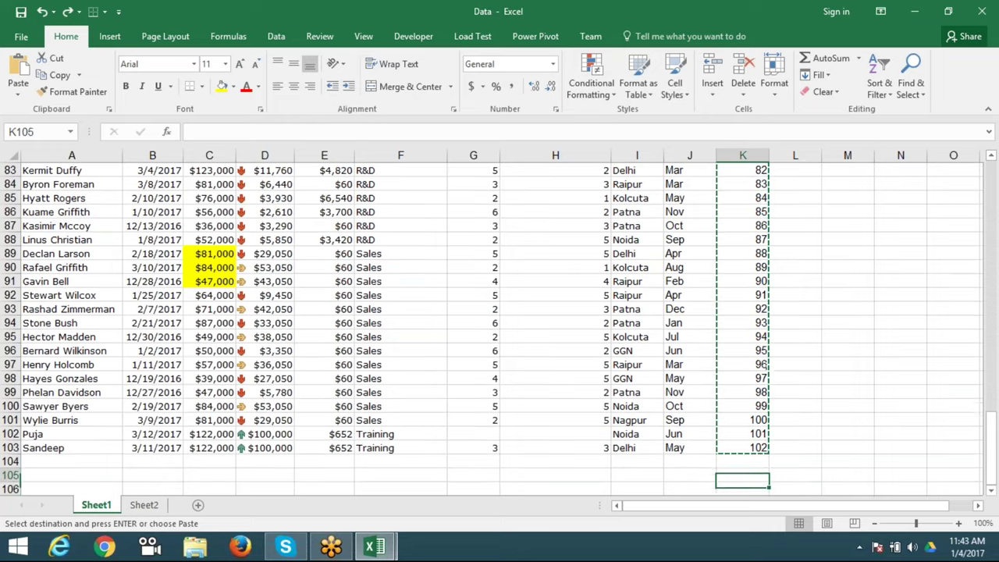
key("ctrl+v")
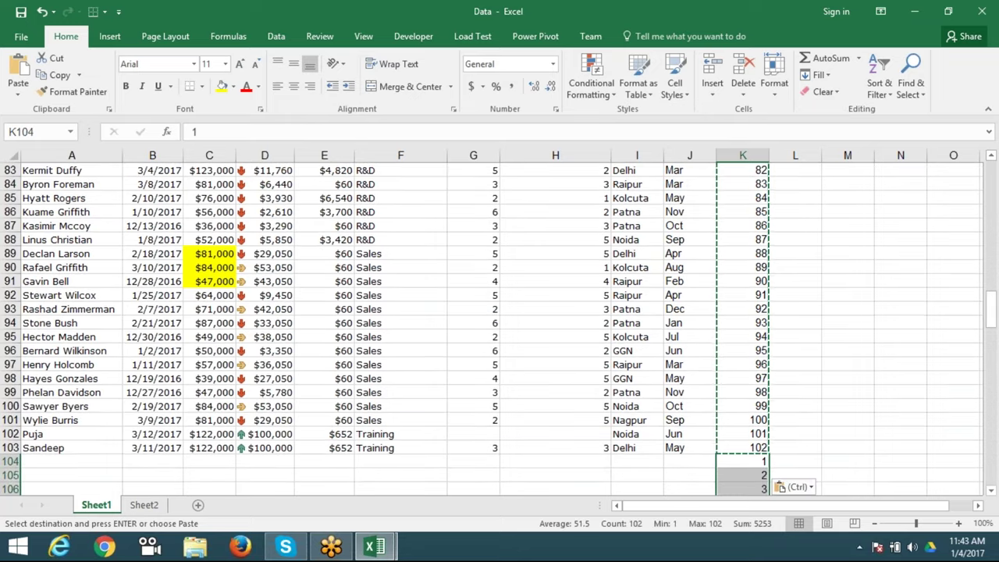
- Select the table from the end of the pasted series back to the header row
key("Down")
key("Escape")
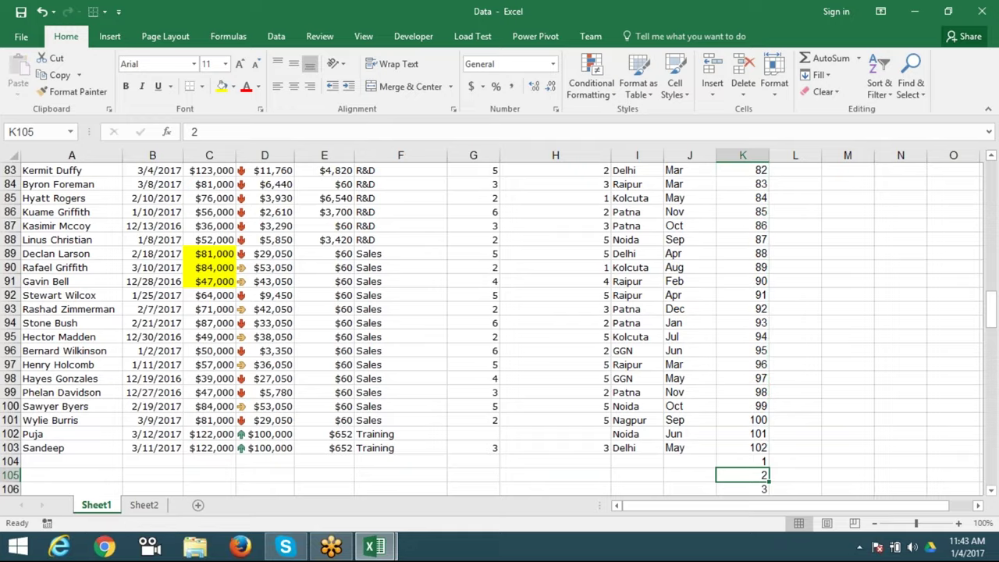
key("ctrl+Down")
key("ctrl+shift+Left")
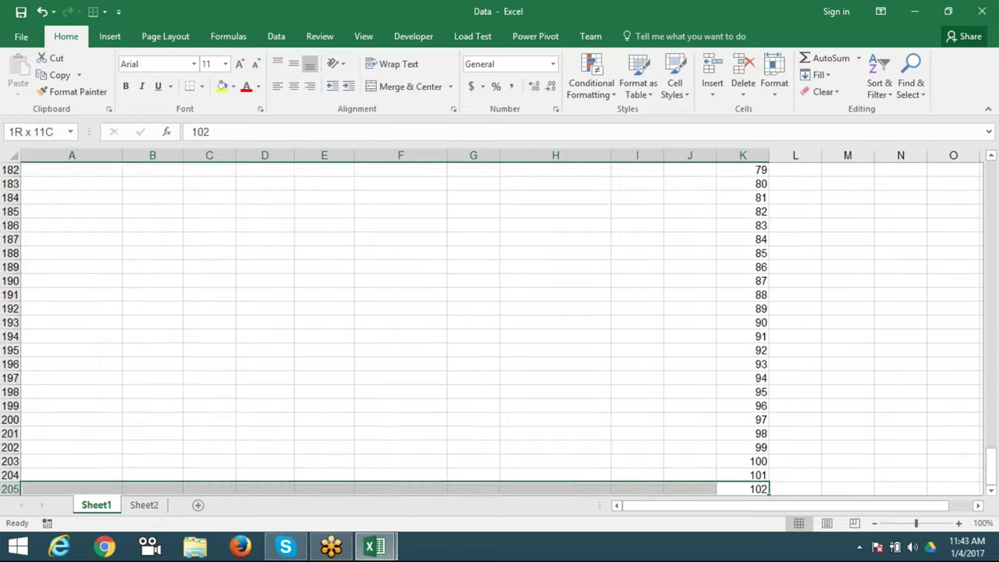
key("ctrl+shift+Up")
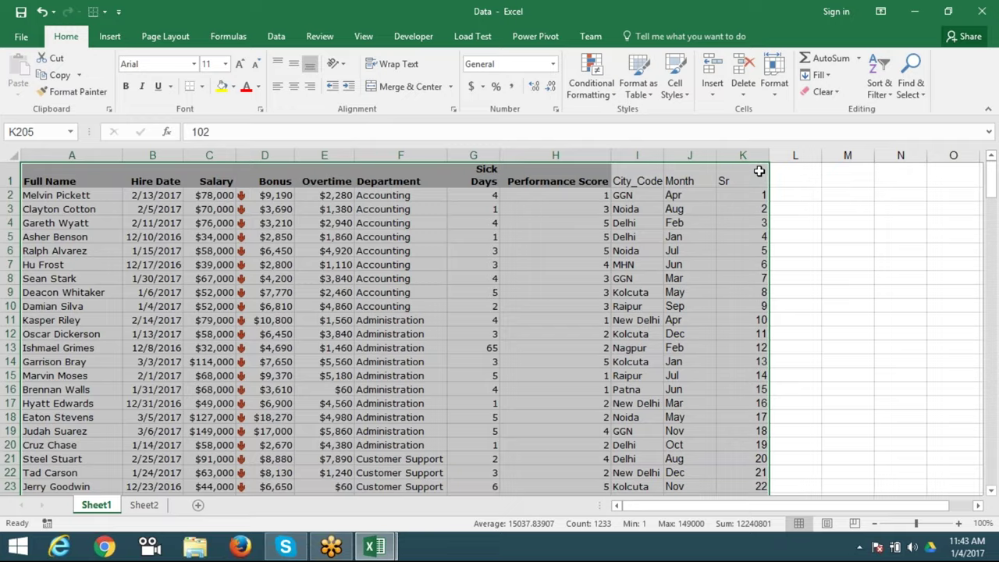
- Scroll back to the Sr column and select the employee table from A1
left_click(993, 181)
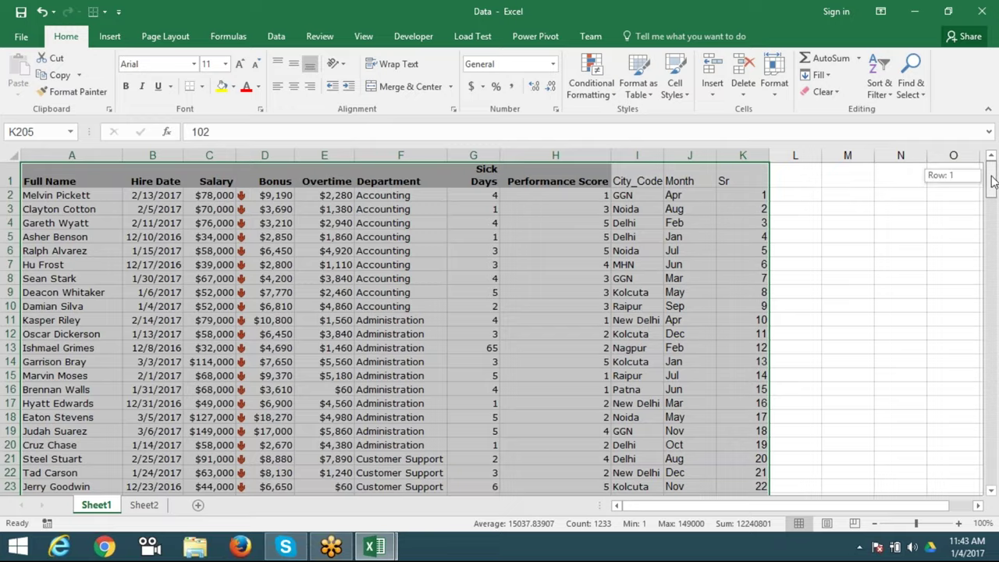
left_click_drag(993, 181, 993, 332)
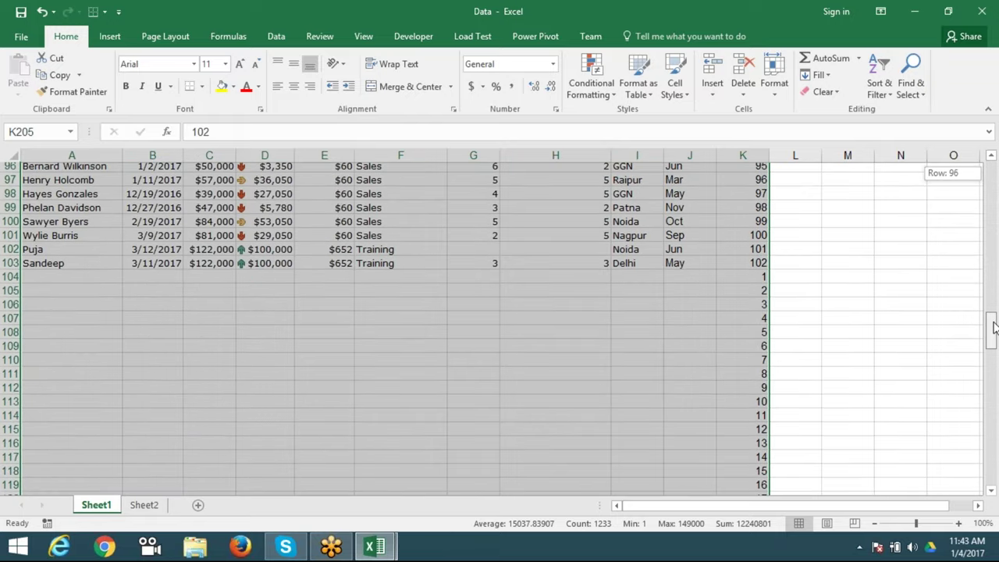
mouse_move(993, 332)
left_mouse_down()
mouse_move(996, 199)
mouse_move(985, 312)
left_mouse_up()
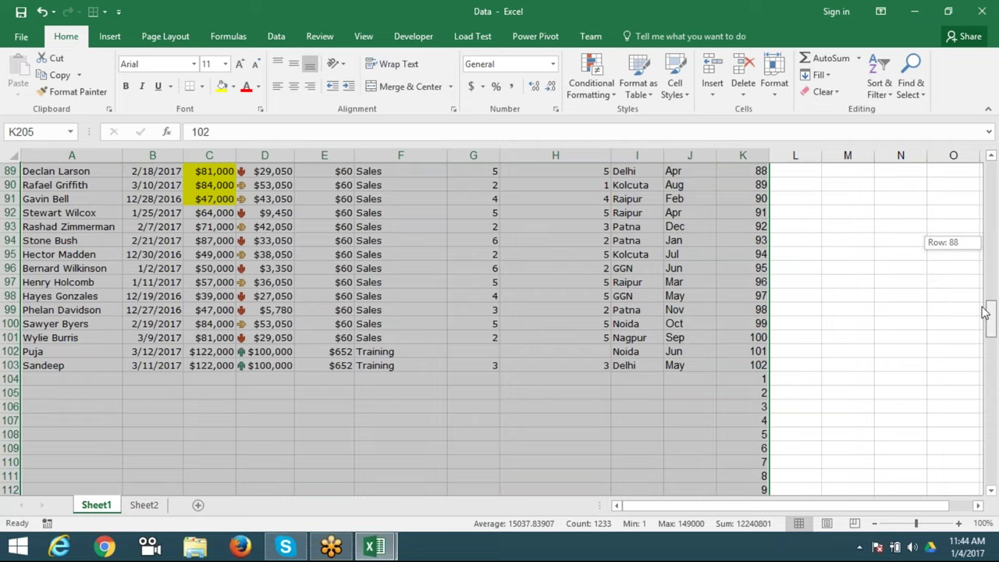
left_click_drag(986, 312, 743, 204)
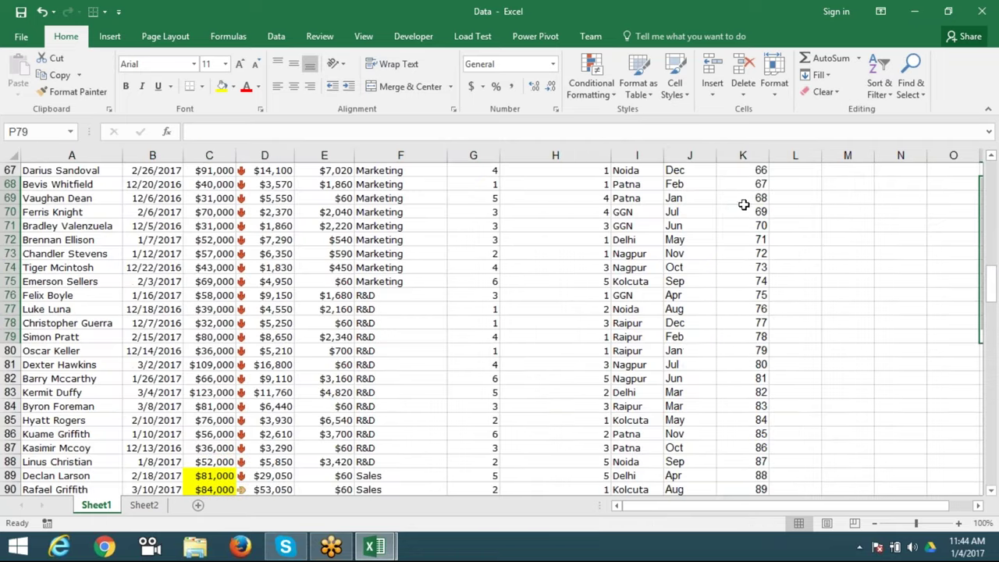
left_click(743, 204)
key("ctrl+Up")
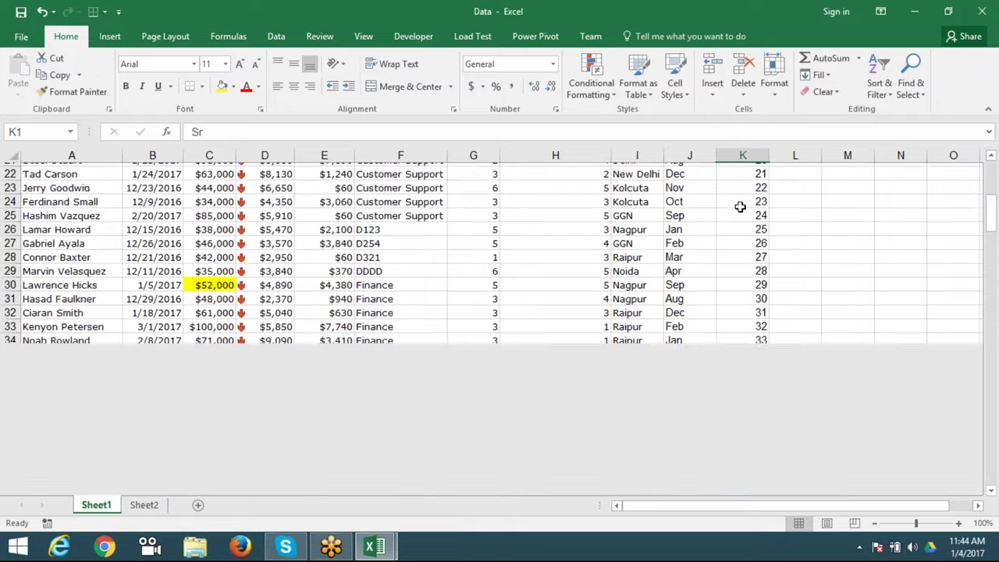
key("ctrl+Left")
key("ctrl+shift+Right")
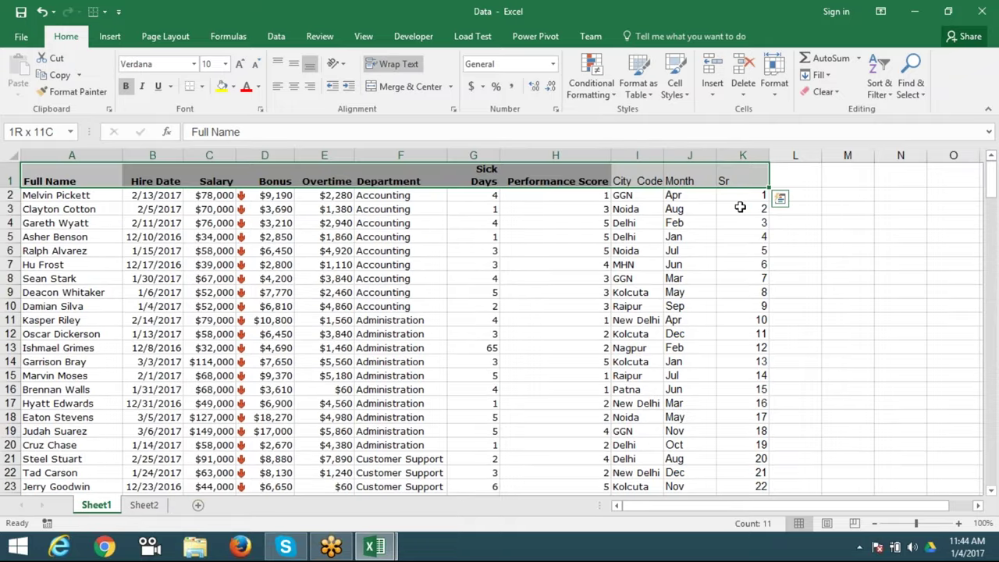
key("ctrl+shift+Down")
- Select A1:K205, covering the header row through the numbered blank rows
key("ctrl+Home")
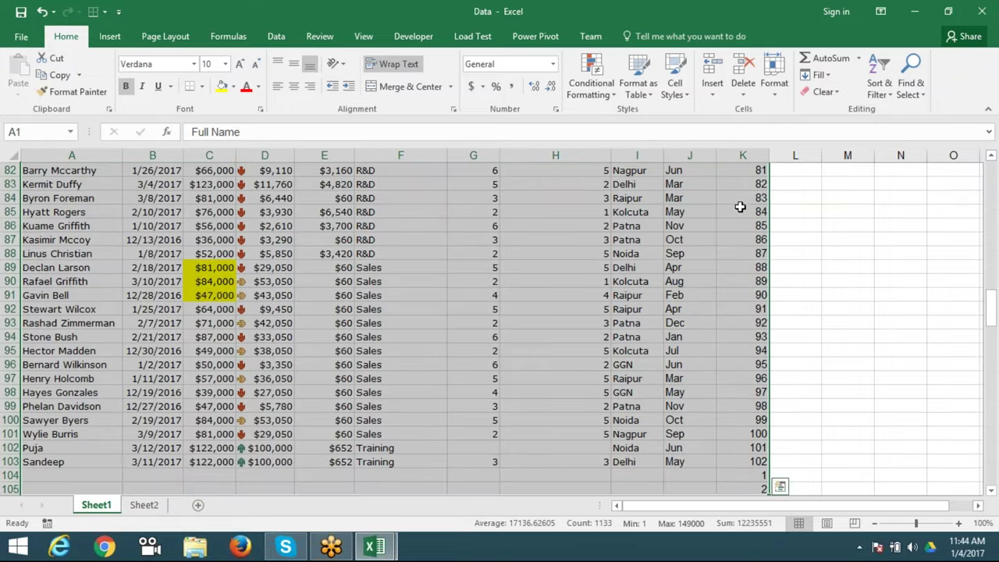
key("ctrl+Right")
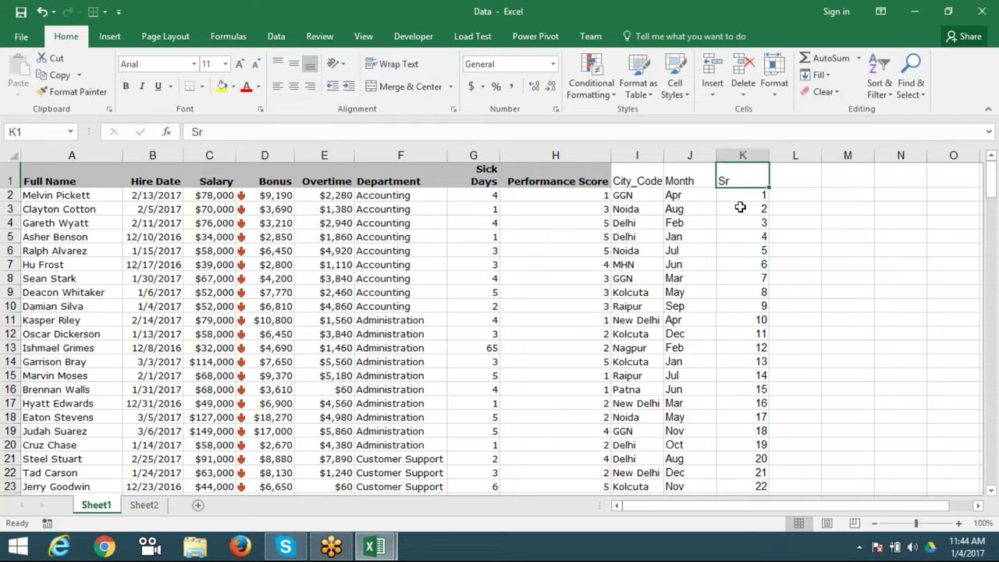
key("ctrl+shift+Left")
key("ctrl+shift+Down")
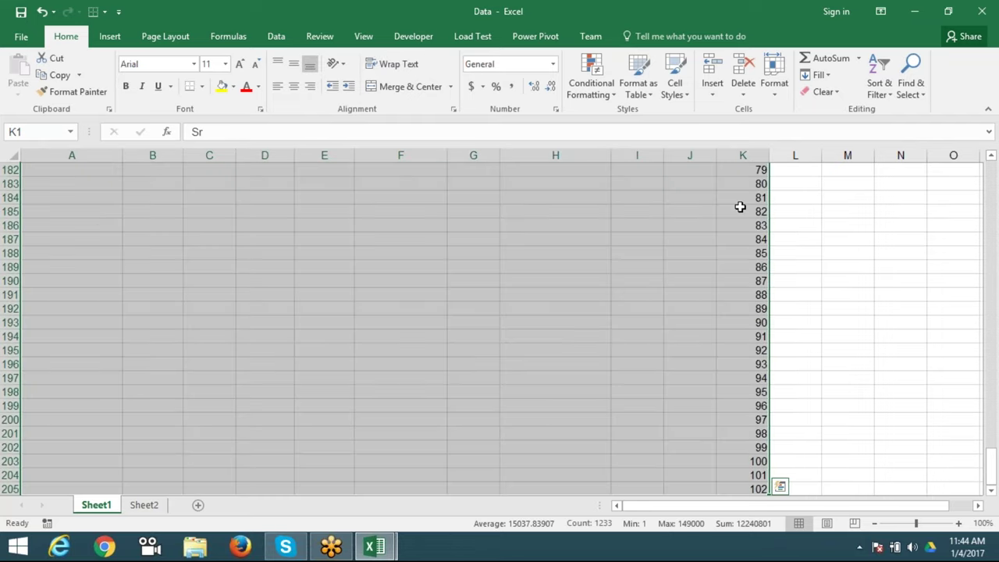
- Sort the table by Sr smallest to largest, then delete column K's contents
left_click(887, 93)
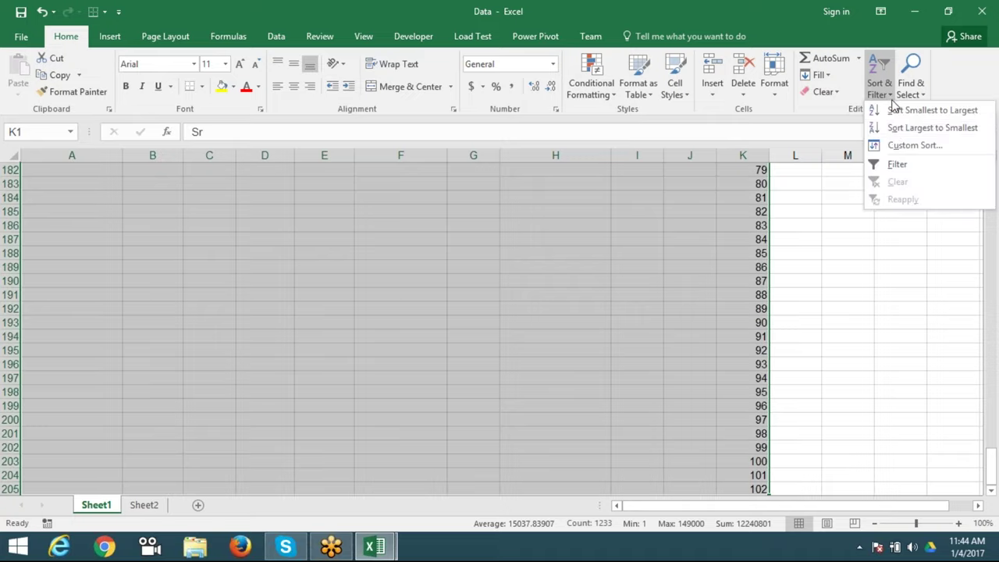
left_click(897, 148)
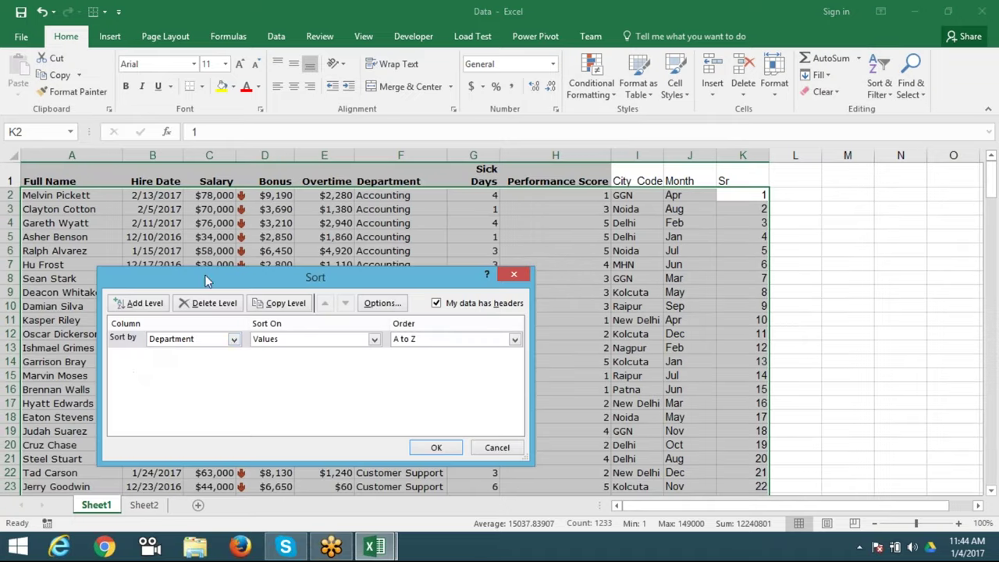
left_click(162, 341)
left_click(174, 446)
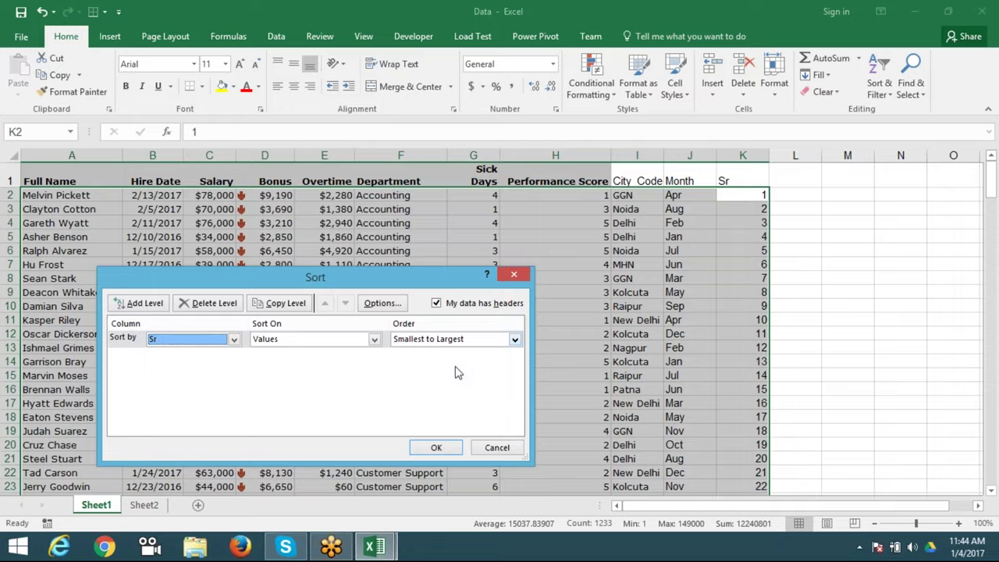
left_click(436, 447)
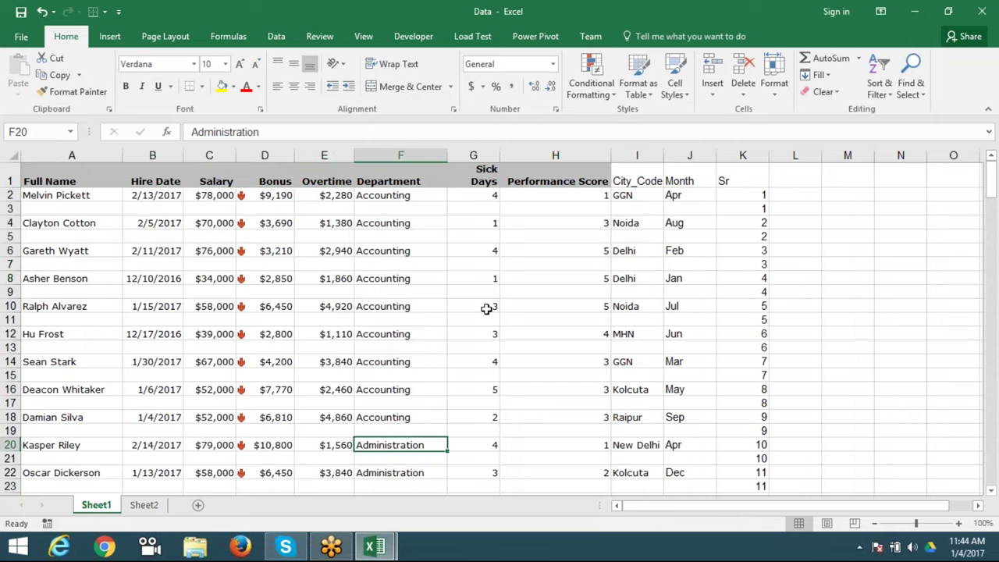
left_click(743, 155)
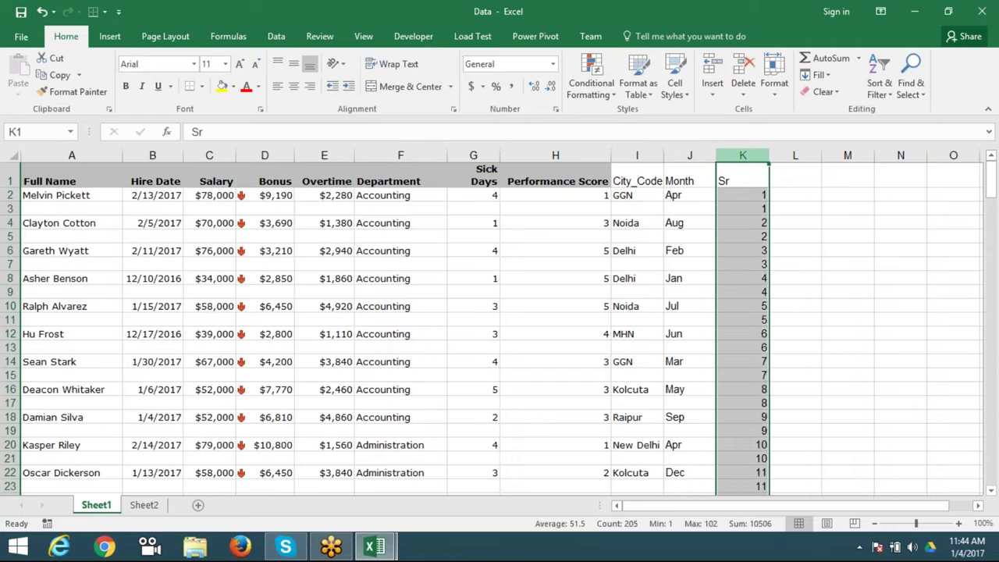
key("Delete")
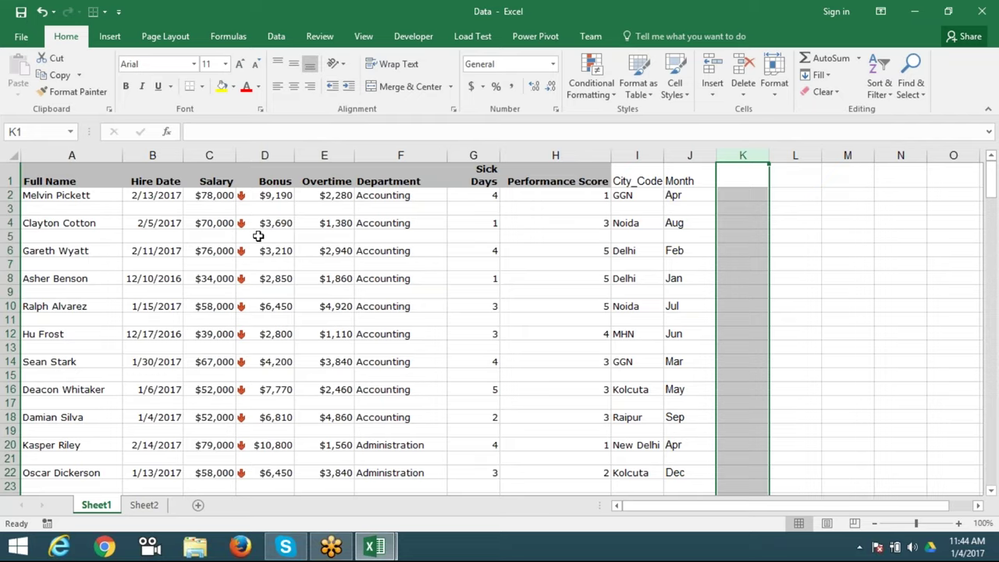
- Select the spaced-out table from A1 across to column J and down to row 204
key("ctrl+Home")
key("ctrl+shift+Right")
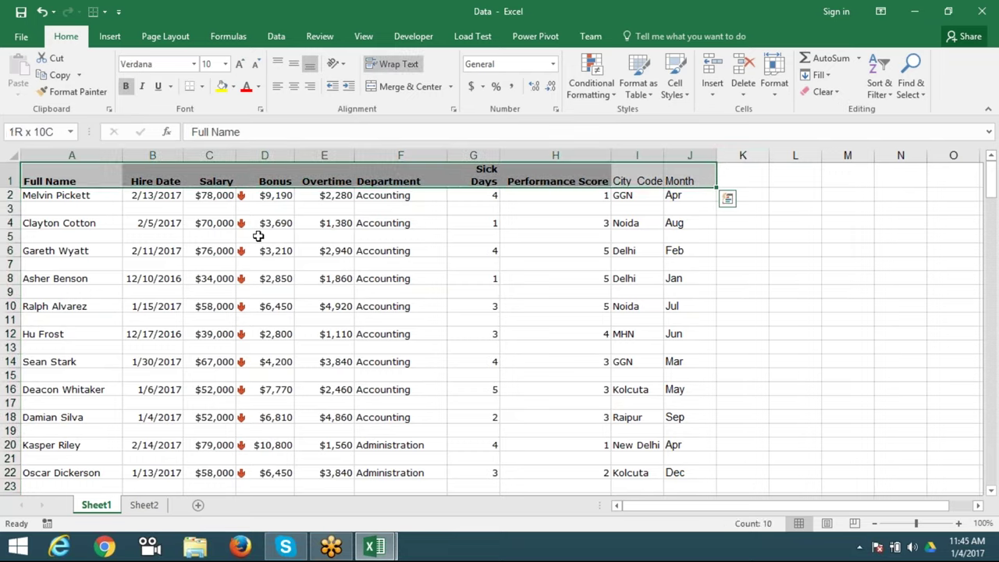
key("shift+Down")
key("shift+Down")
key("shift+Down")
key("shift+Down")
key("shift+Down")
key("shift+Down")
key("shift+Down")
key("shift+Down")
key("shift+Down")
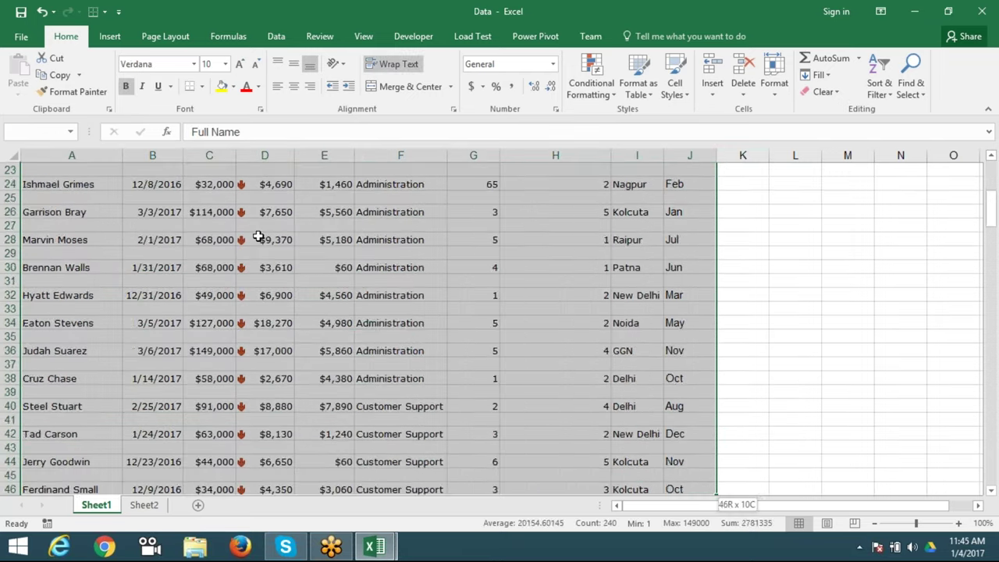
key("shift+Down")
key("shift+Down")
key("shift+Down")
key("shift+Down")
key("shift+Down")
key("shift+Down")
key("shift+Down")
key("shift+Down")
key("shift+Down")
key("shift+Down")
key("shift+Down")
key("shift+Down")
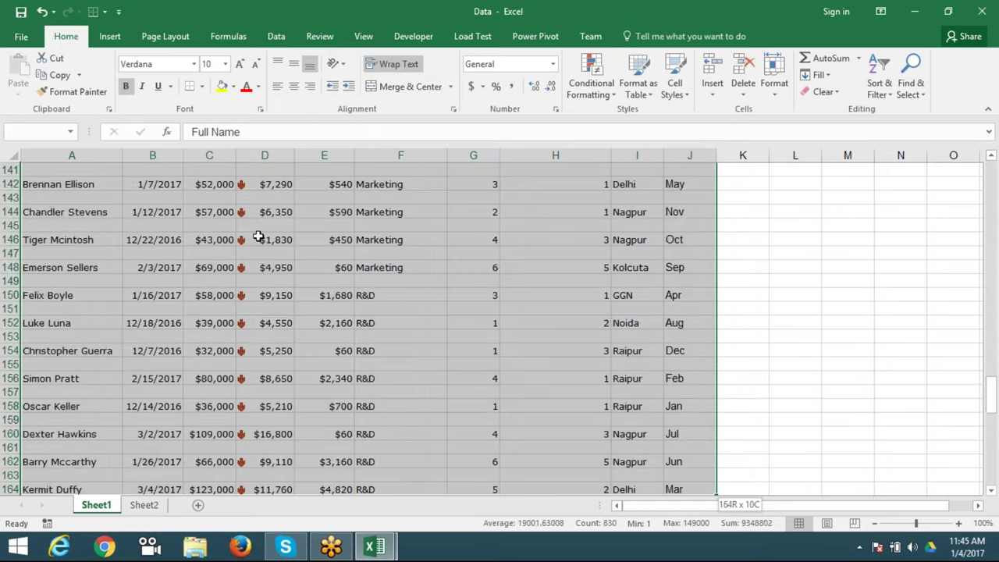
key("shift+Down")
key("shift+Down")
key("shift+Down")
key("shift+Down")
key("shift+Down")
key("shift+Down")
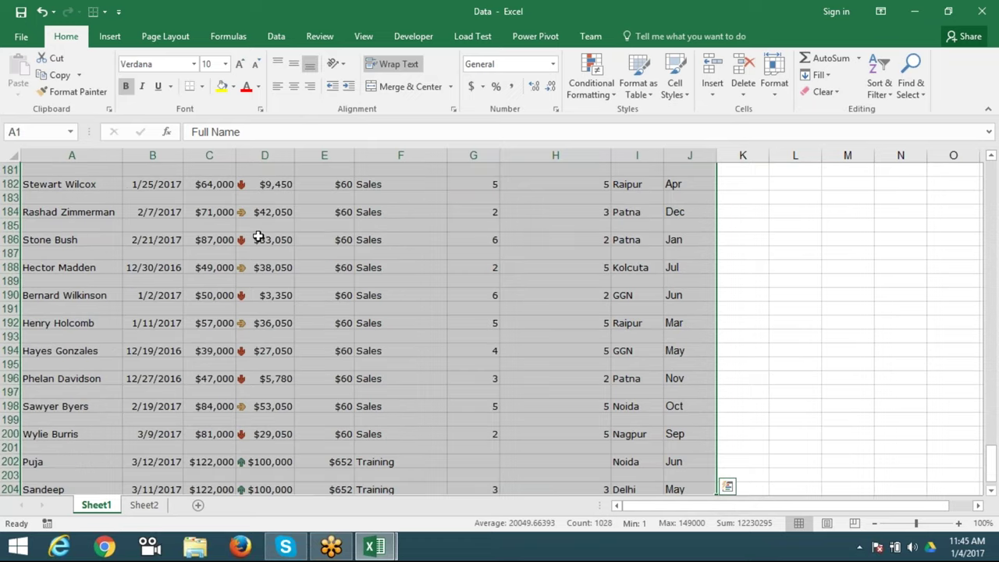
scroll(232, 247, "down", 4)
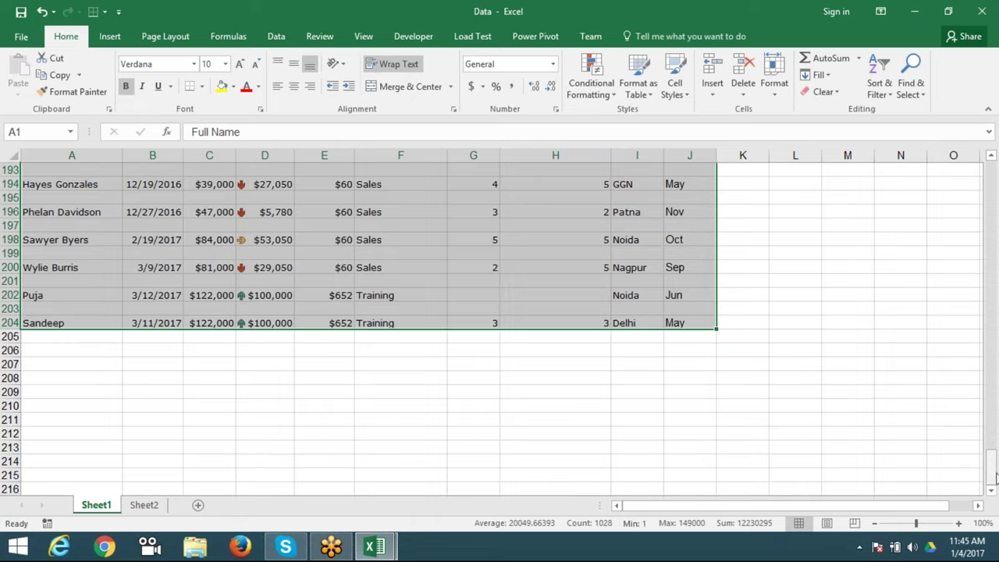
left_click_drag(994, 475, 990, 181)
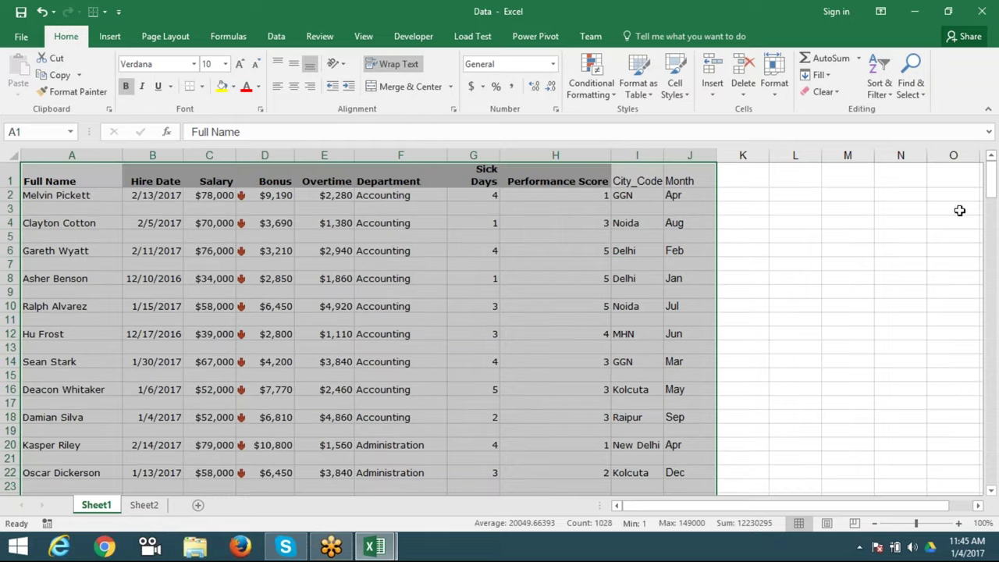
- Custom-sort the employee table A to Z by the Full Name column
left_click(890, 96)
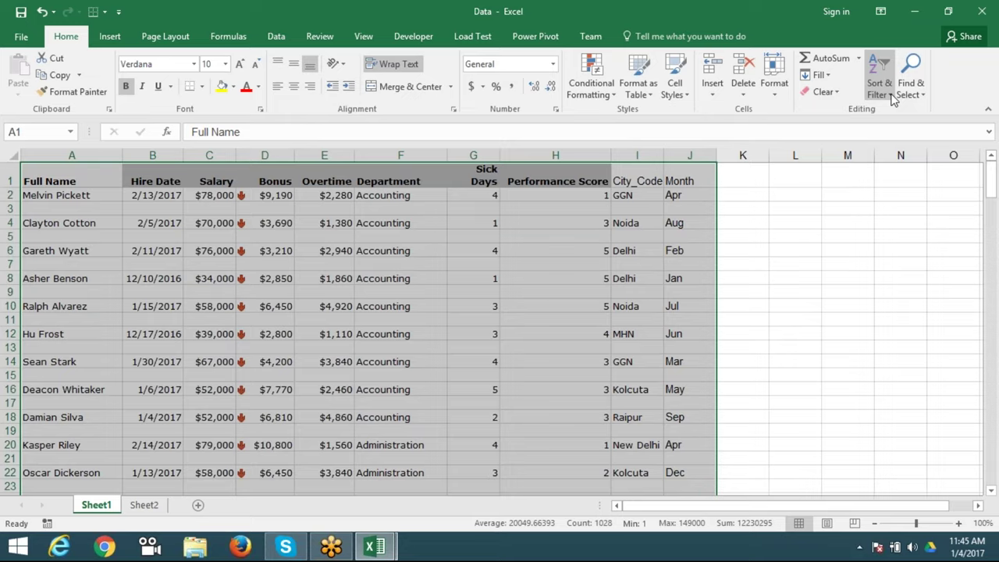
left_click(892, 96)
left_click(894, 98)
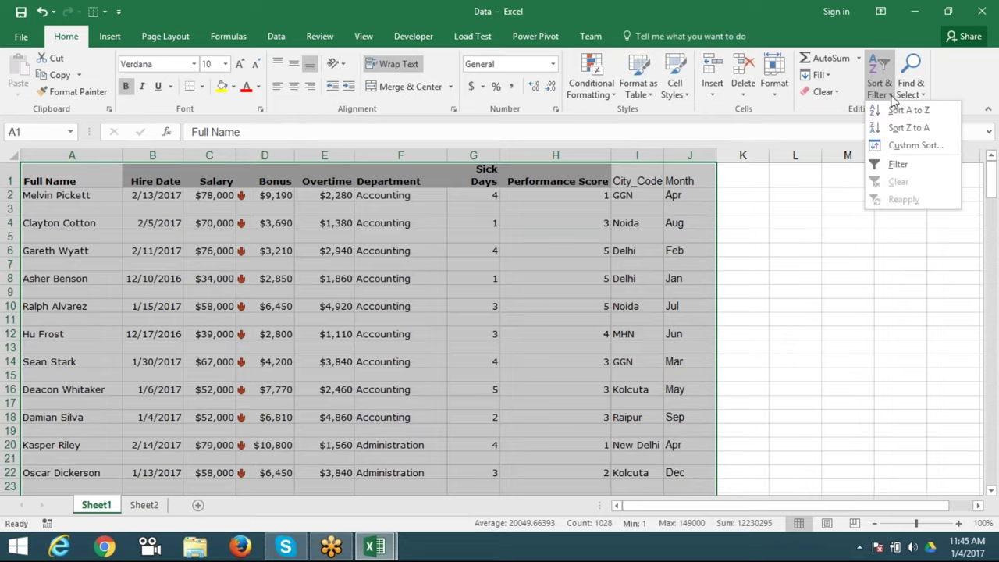
left_click(910, 145)
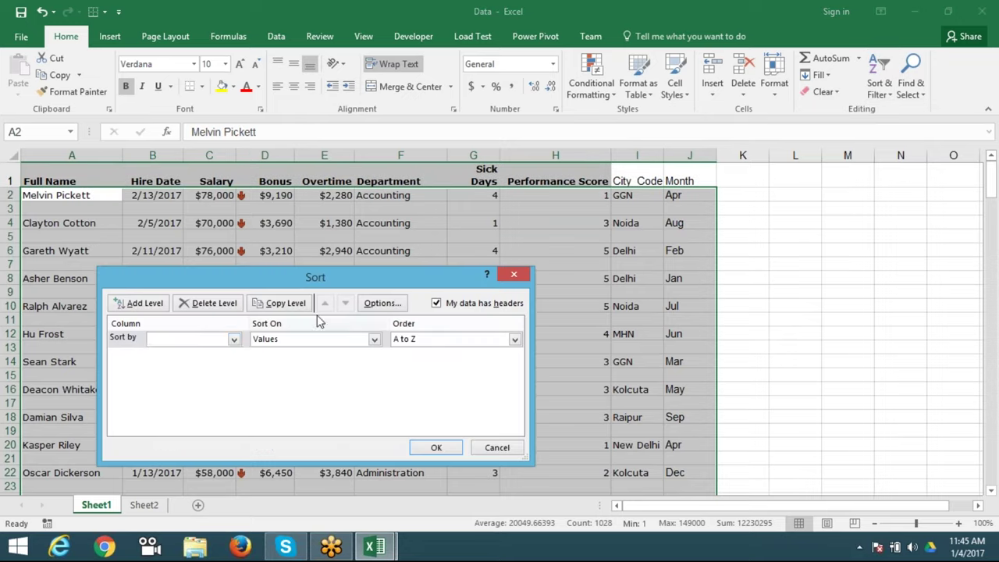
left_click(175, 340)
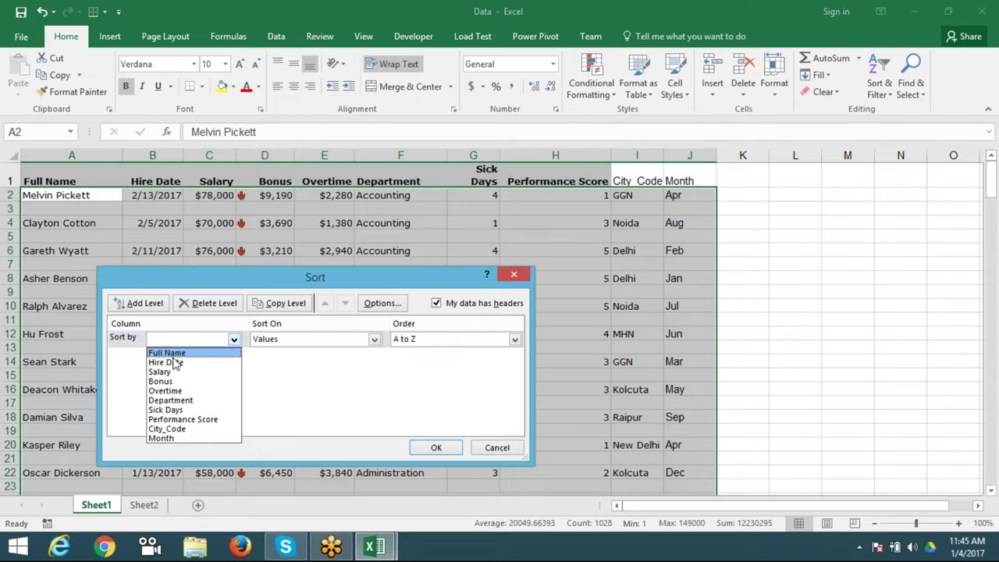
left_click(173, 353)
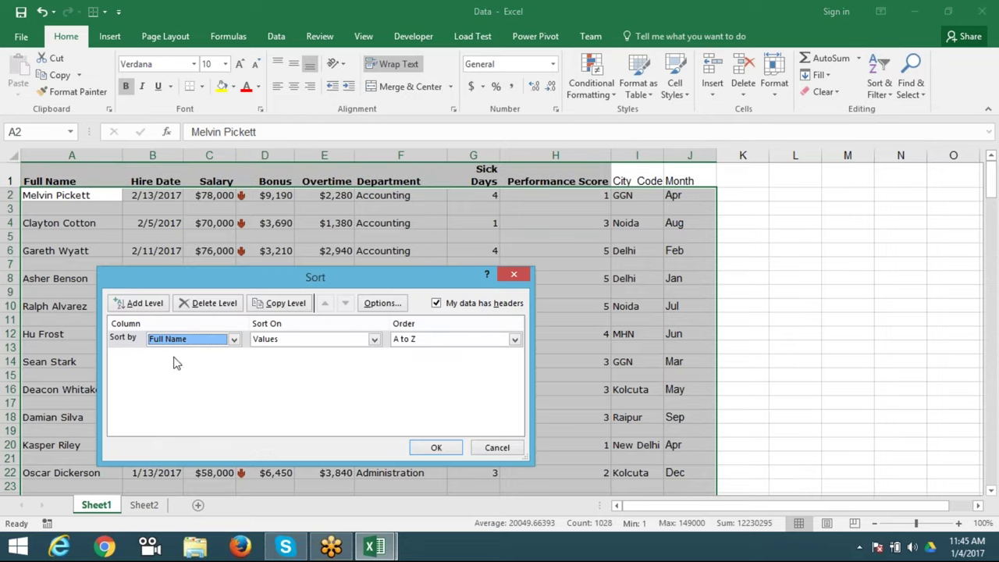
left_click(423, 453)
left_click(423, 453)
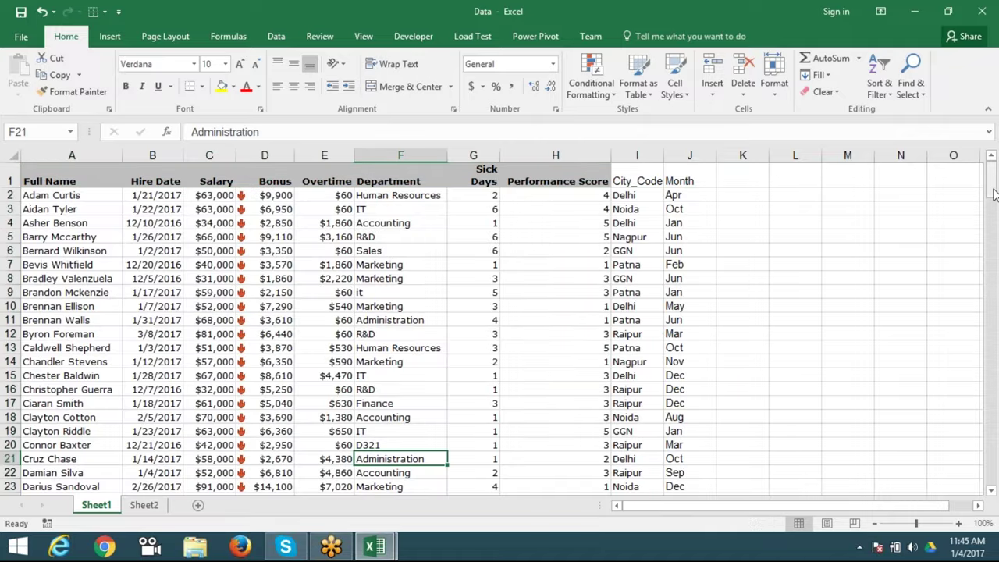
mouse_move(994, 193)
left_mouse_down()
mouse_move(990, 365)
mouse_move(954, 168)
left_mouse_up()
- Undo the Full Name sort with Ctrl+Z
key("ctrl+z")
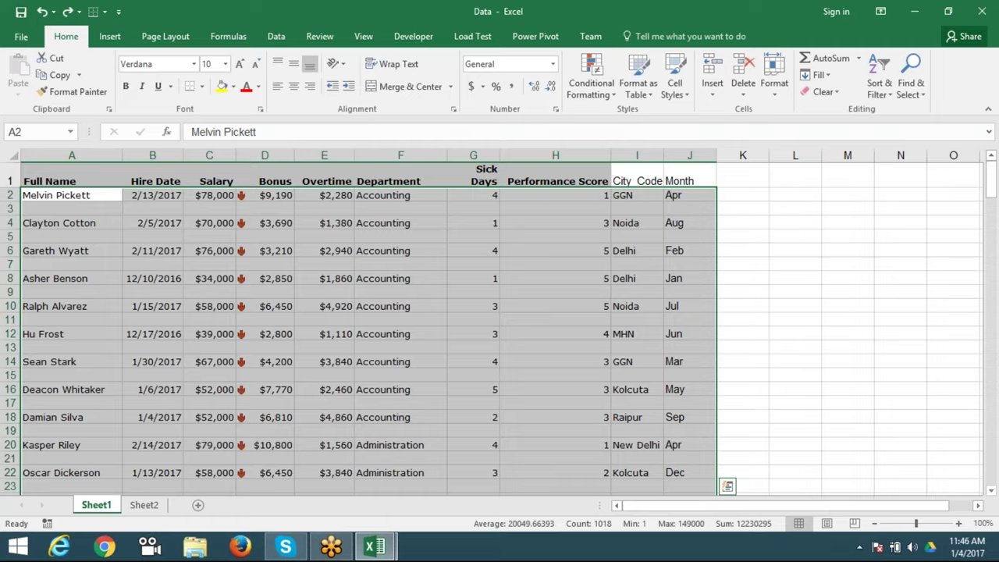
- Delete the blank rows 3 and 4 under the first Accounting employees
key("Down")
key("shift+space")
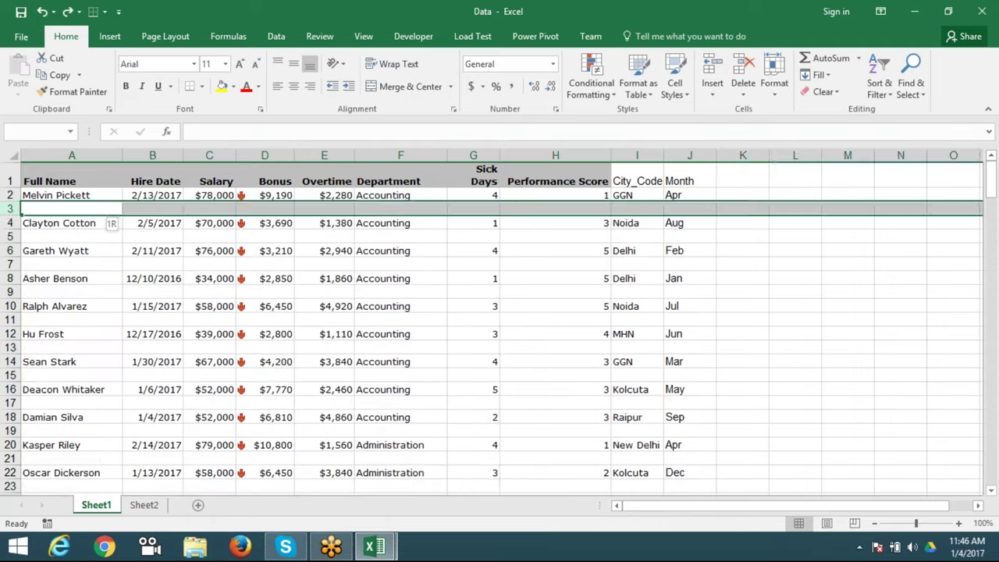
key("ctrl+minus")
key("Right")
key("Down")
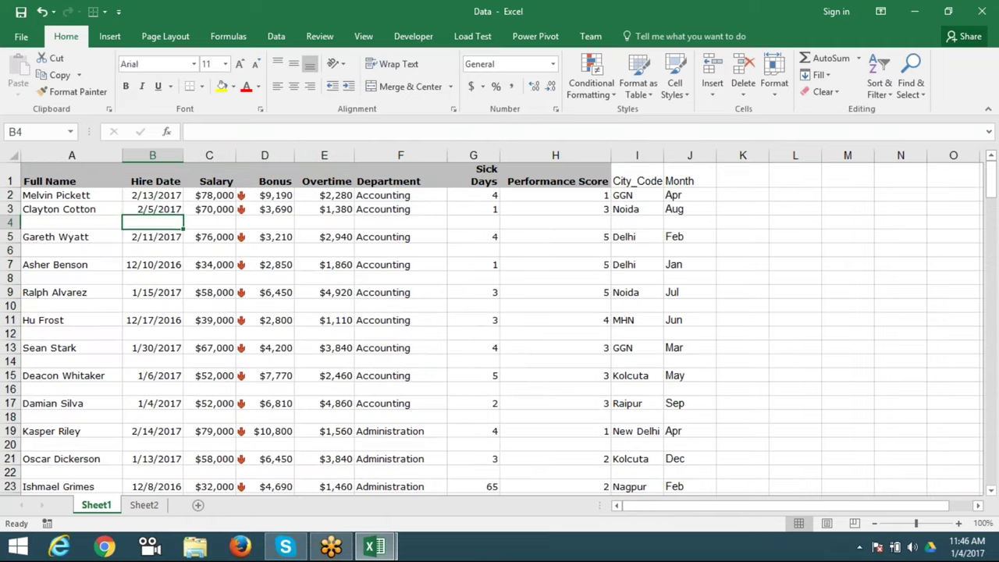
key("shift+space")
key("ctrl+minus")
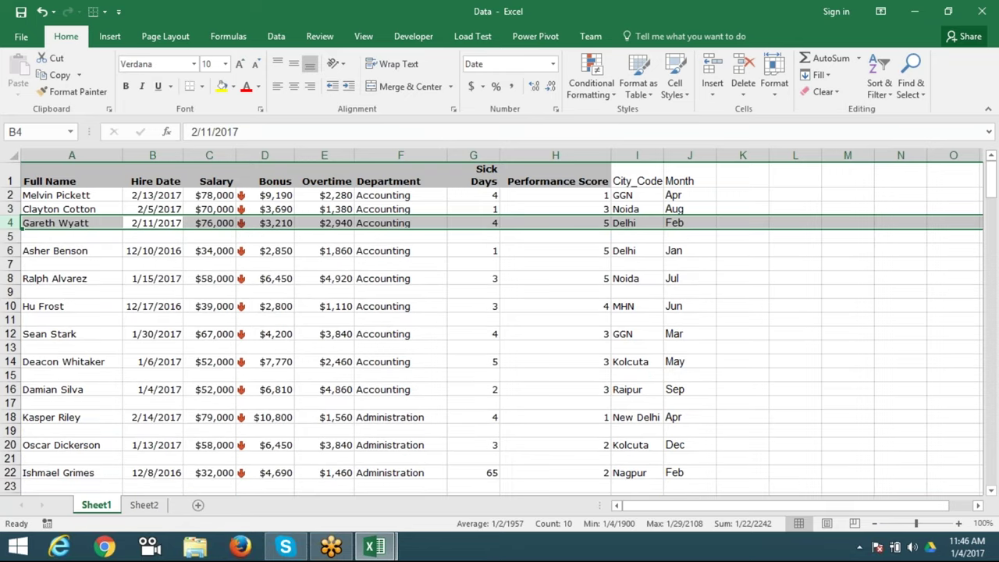
- Insert blank rows above the second and first Accounting employee rows, returning to the Full Name header
key("ctrl+plus")
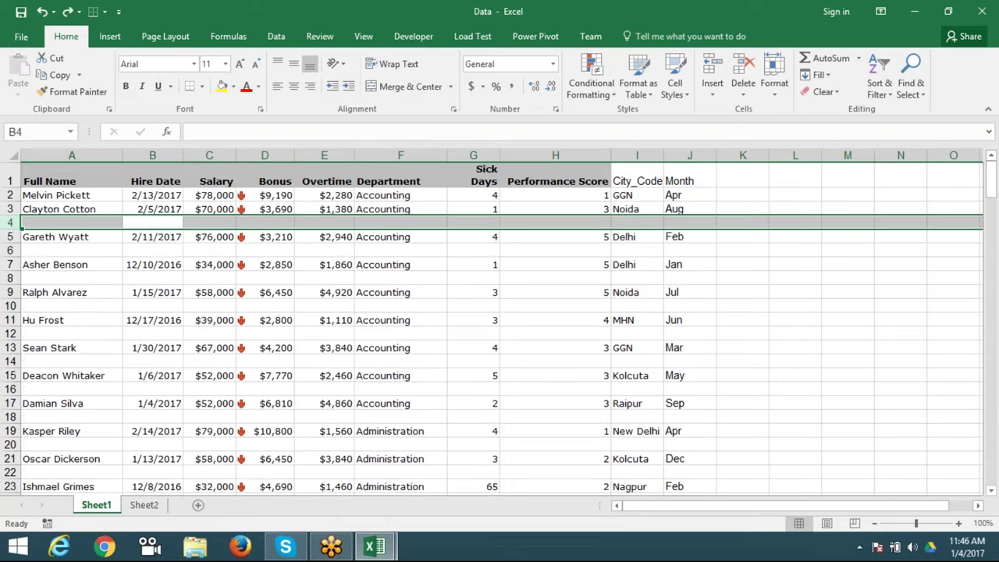
key("Up")
key("shift+space")
key("ctrl+plus")
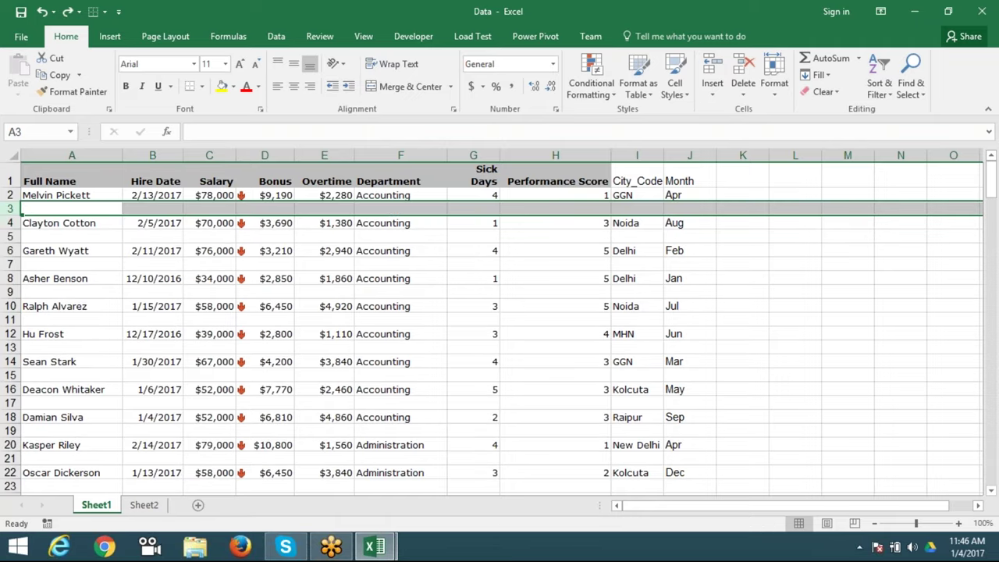
key("Up")
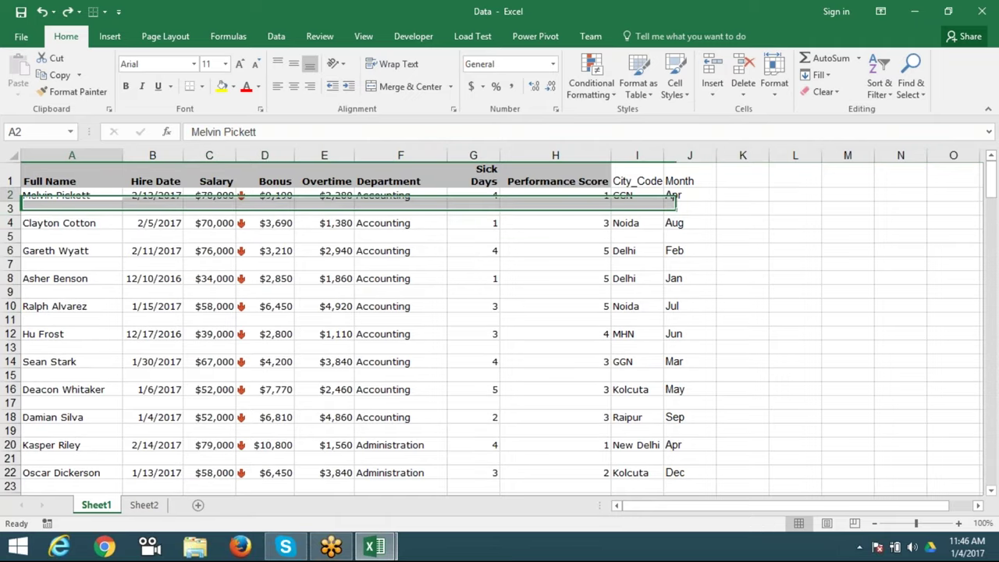
key("Up")
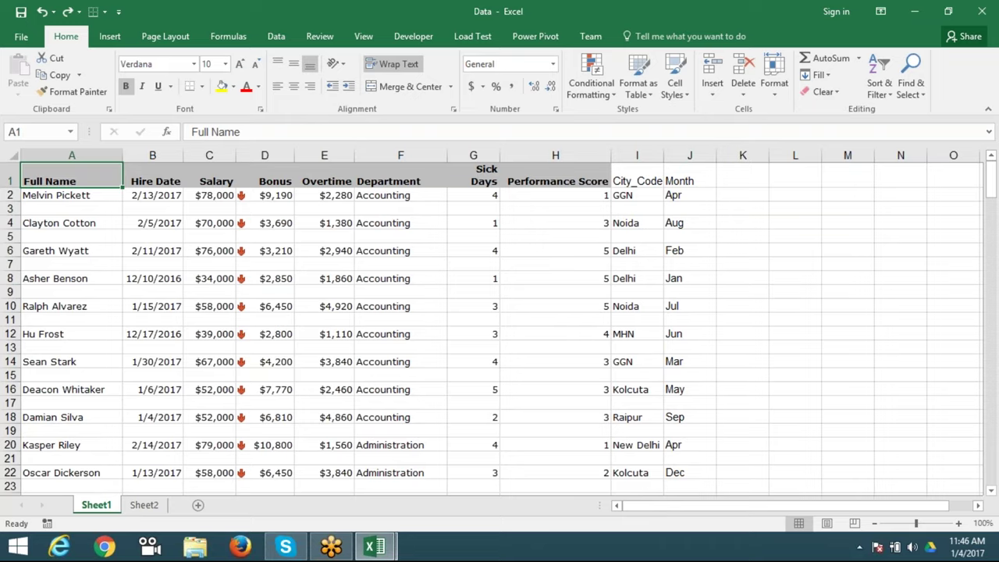
- Extend a selection from the Full Name header across the columns and down the list
key("ctrl+shift+Right")
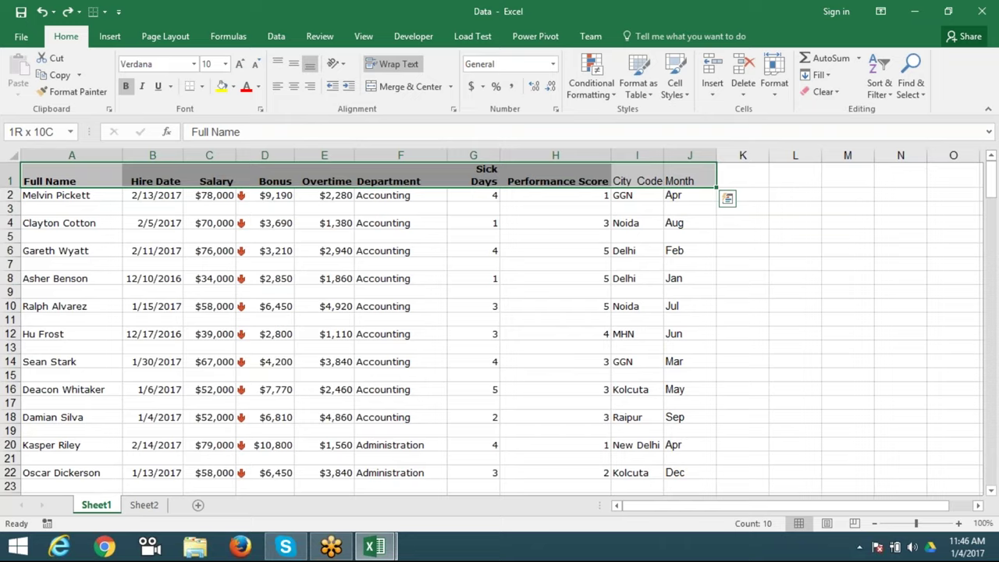
key("shift+Down")
key("shift+Down")
key("shift+Down")
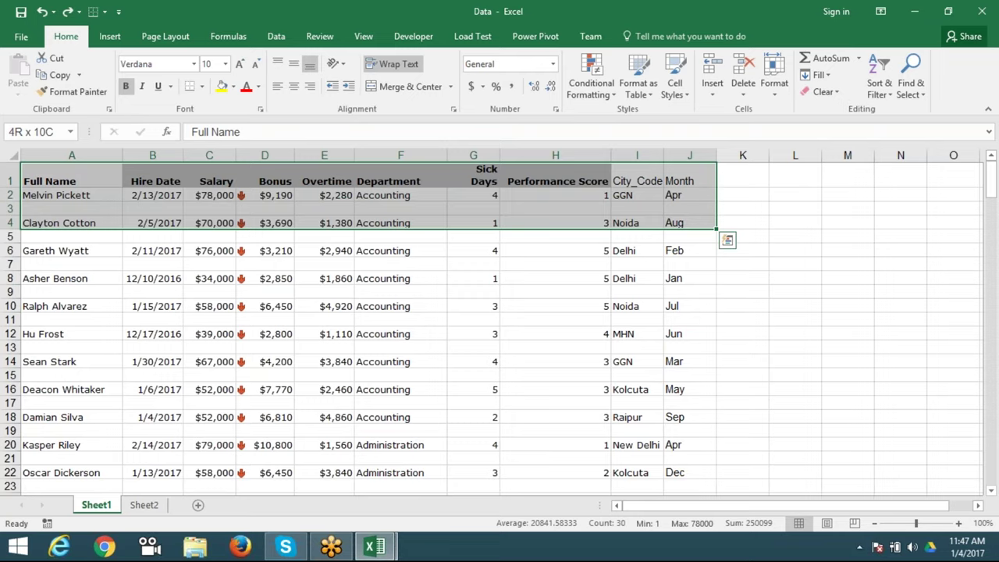
key("shift+Down")
key("shift+Down")
key("shift+Down")
key("shift+Down")
key("shift+Down")
key("shift+Down")
key("shift+Down")
key("shift+Down")
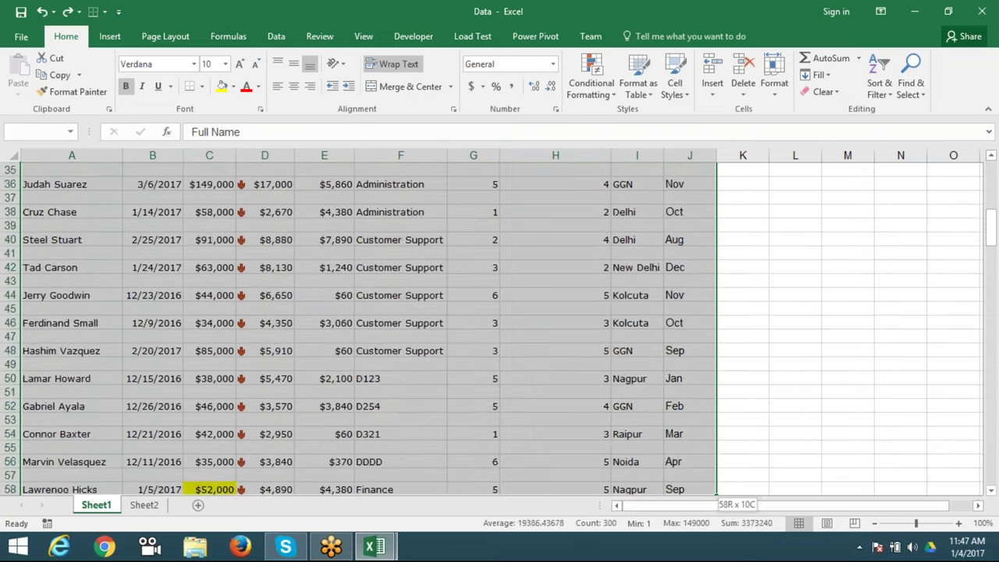
key("shift+Down")
key("shift+Down")
key("shift+Down")
key("shift+Down")
key("shift+Down")
key("shift+Down")
key("shift+Down")
key("shift+Down")
key("shift+Down")
key("shift+Down")
key("shift+Down")
key("shift+Down")
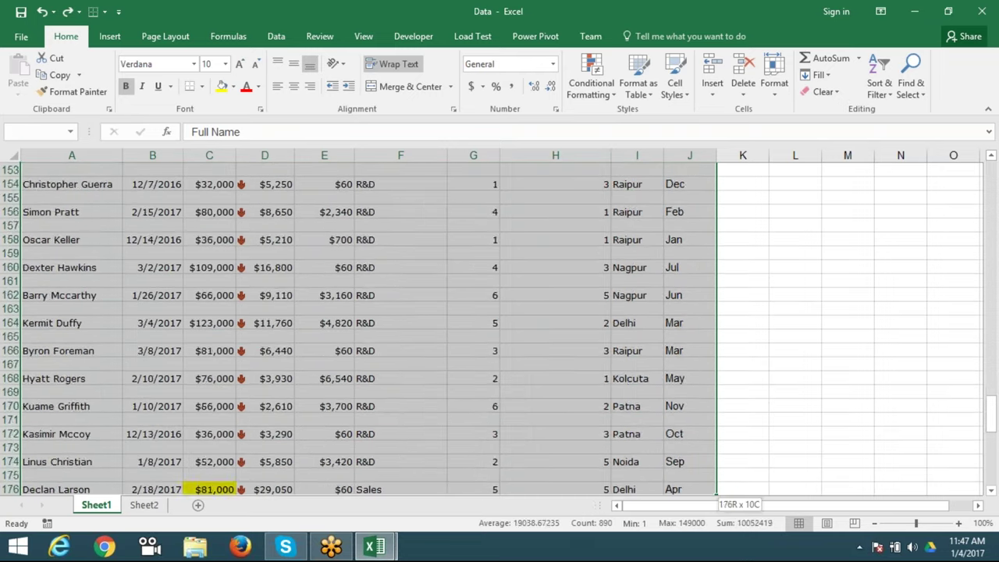
key("shift+Down")
key("shift+Down")
key("shift+Down")
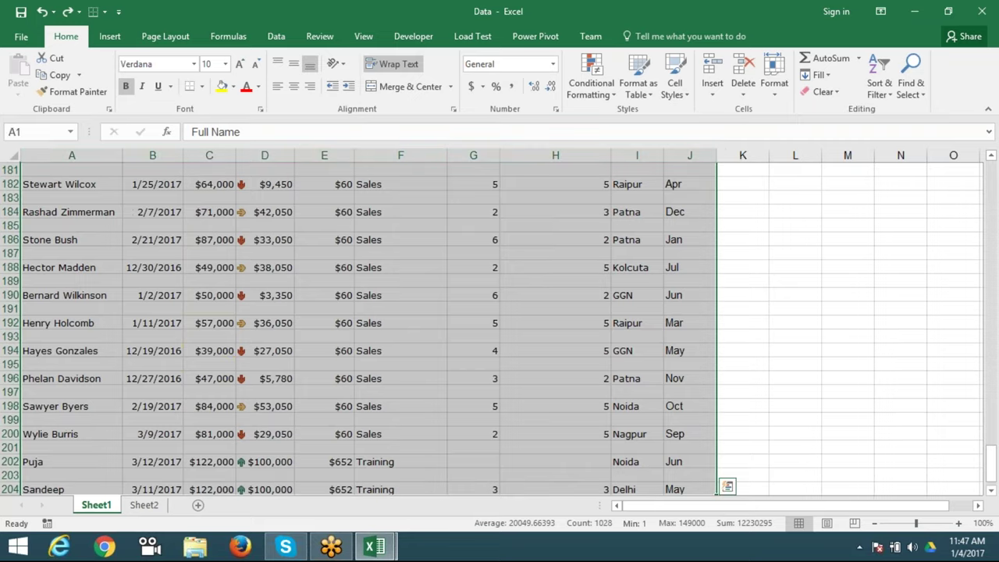
mouse_move(992, 465)
left_mouse_down()
mouse_move(994, 477)
mouse_move(990, 238)
left_mouse_up()
left_click_drag(843, 279, 898, 239)
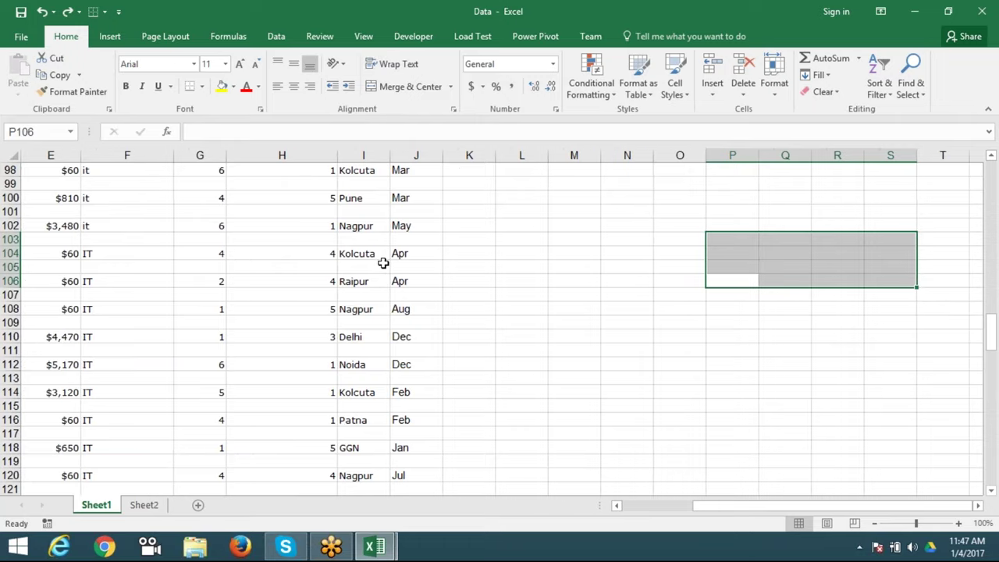
left_click(465, 262)
- Reselect the full employee range A1:J204 starting from the Full Name header
key("ctrl+Up")
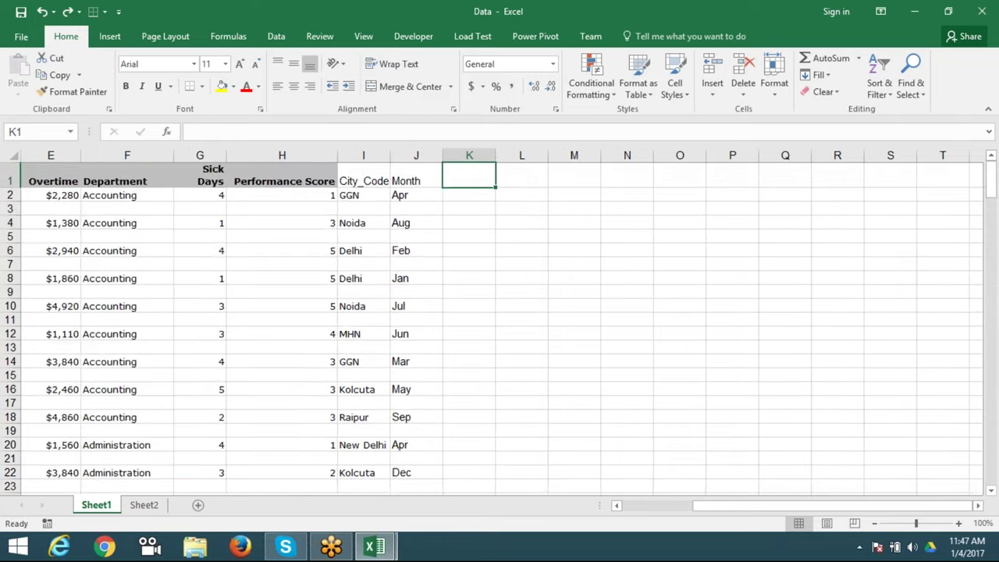
key("Left")
key("ctrl+Left")
key("ctrl+shift+Right")
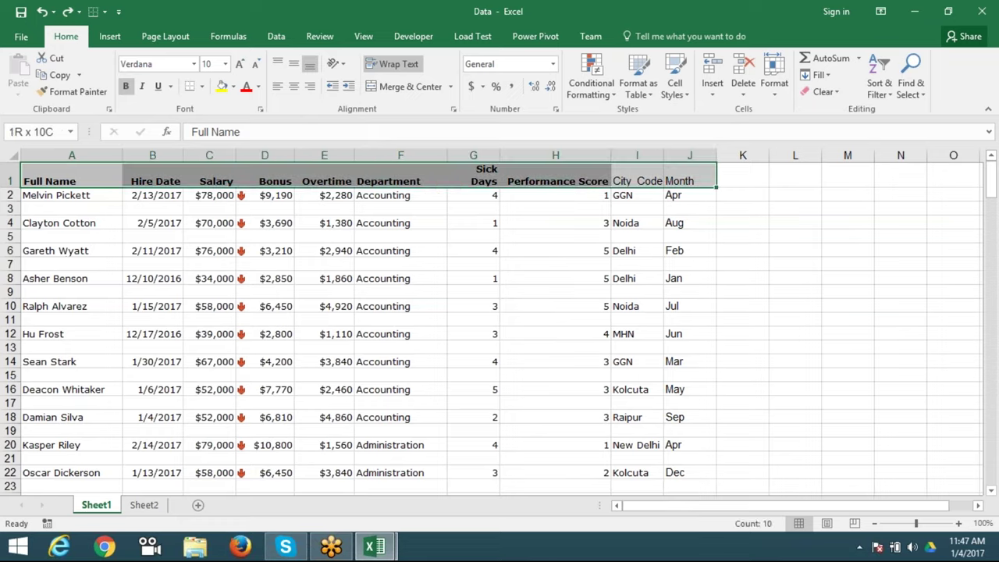
key("shift+Down")
key("shift+Down")
key("shift+Down")
key("shift+Down")
key("shift+Down")
key("shift+Down")
key("shift+Down")
key("shift+Down")
key("shift+Down")
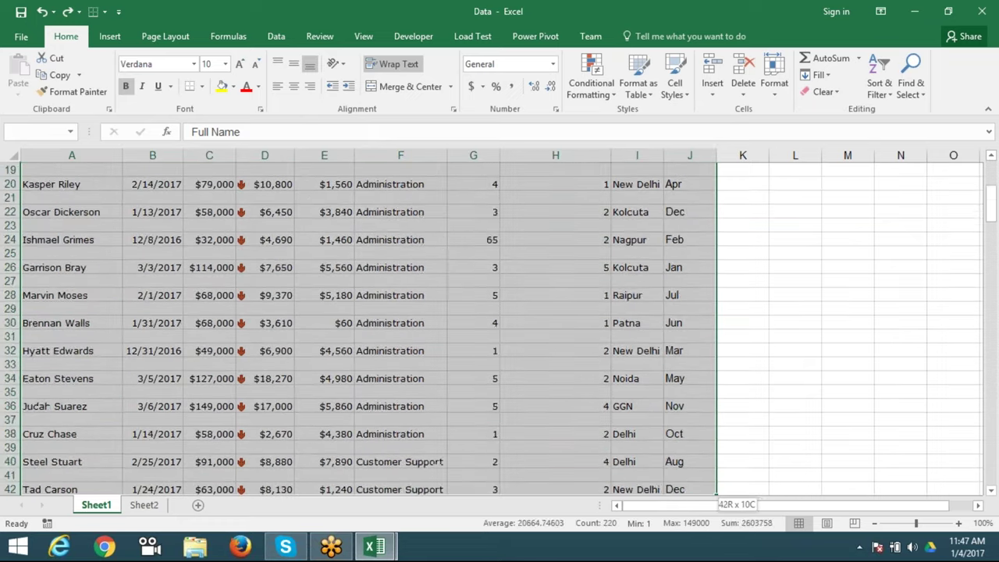
key("shift+Down")
key("shift+Down")
key("shift+Down")
key("shift+Down")
key("shift+Down")
key("shift+Down")
key("shift+Down")
key("shift+Down")
key("shift+Down")
key("shift+Down")
key("shift+Down")
key("shift+Down")
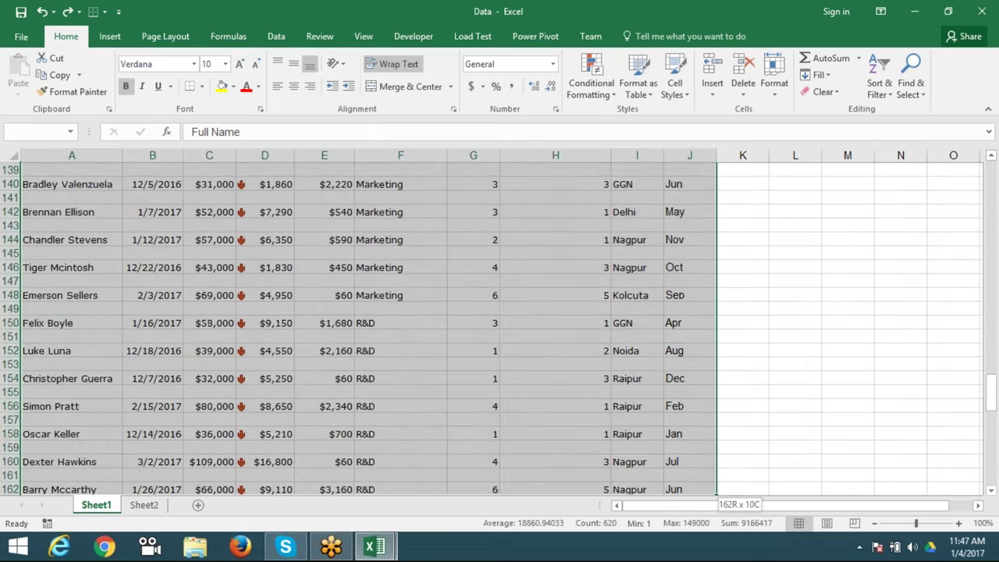
key("shift+Down")
key("shift+Down")
key("shift+Down")
key("shift+Down")
key("shift+Down")
key("shift+Down")
key("shift+Up")
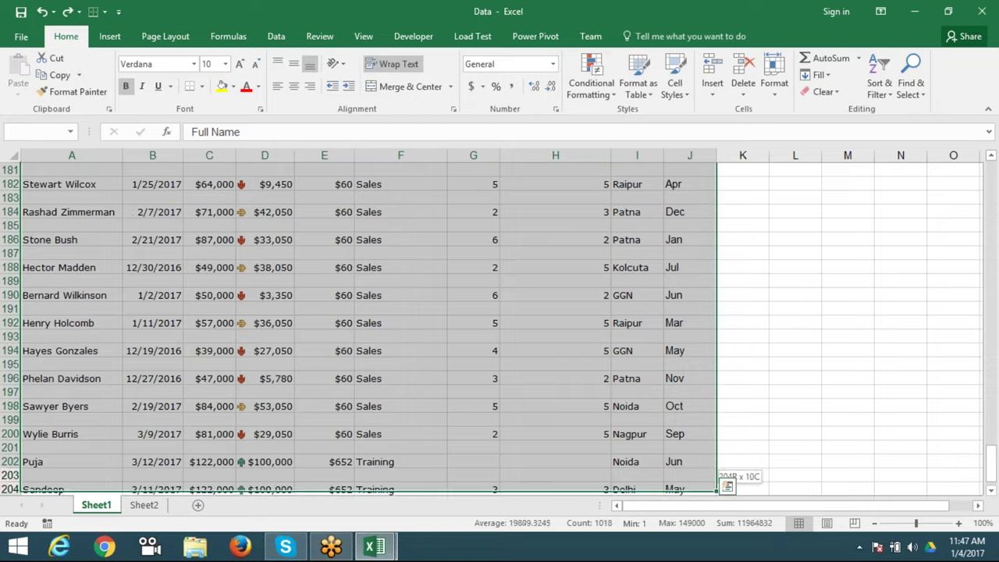
key("shift+Down")
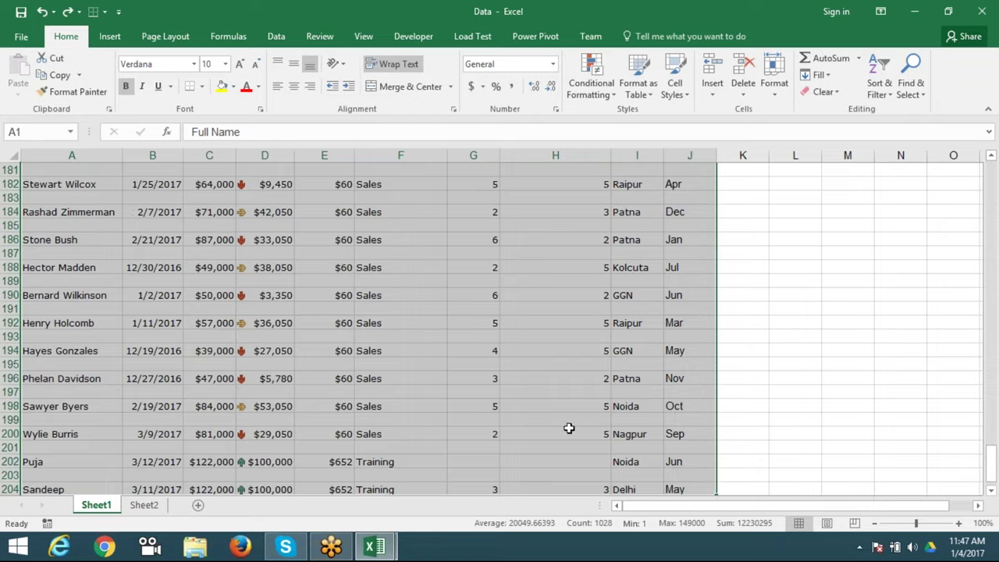
scroll(569, 426, "down", 2)
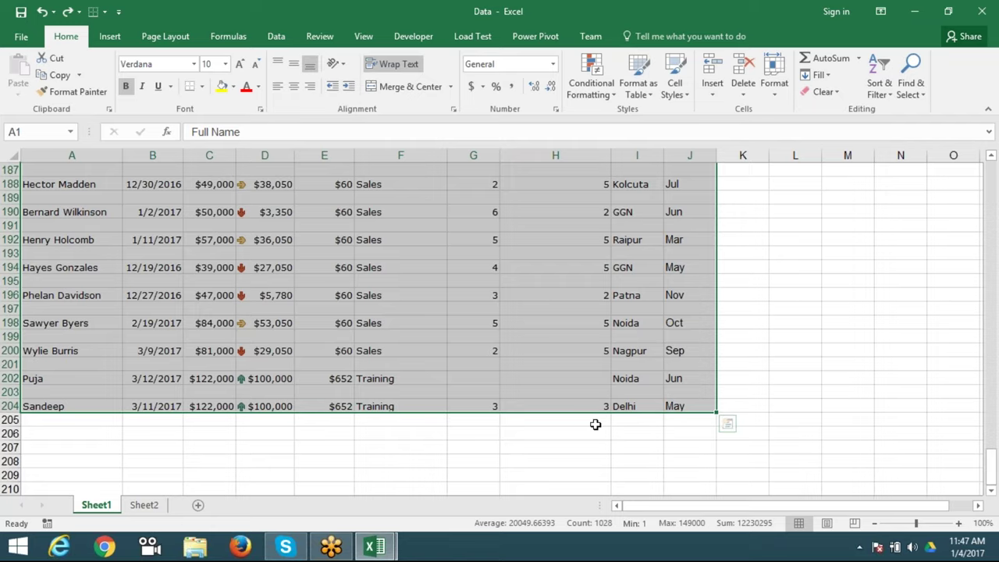
- Custom-sort the selected range A to Z by Full Name
left_click(880, 86)
left_click(900, 145)
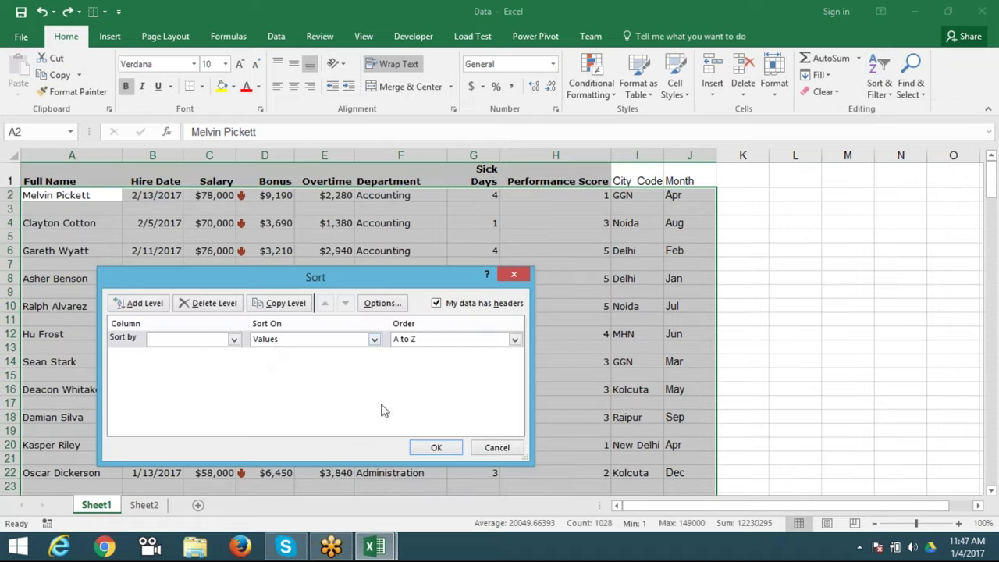
left_click(208, 344)
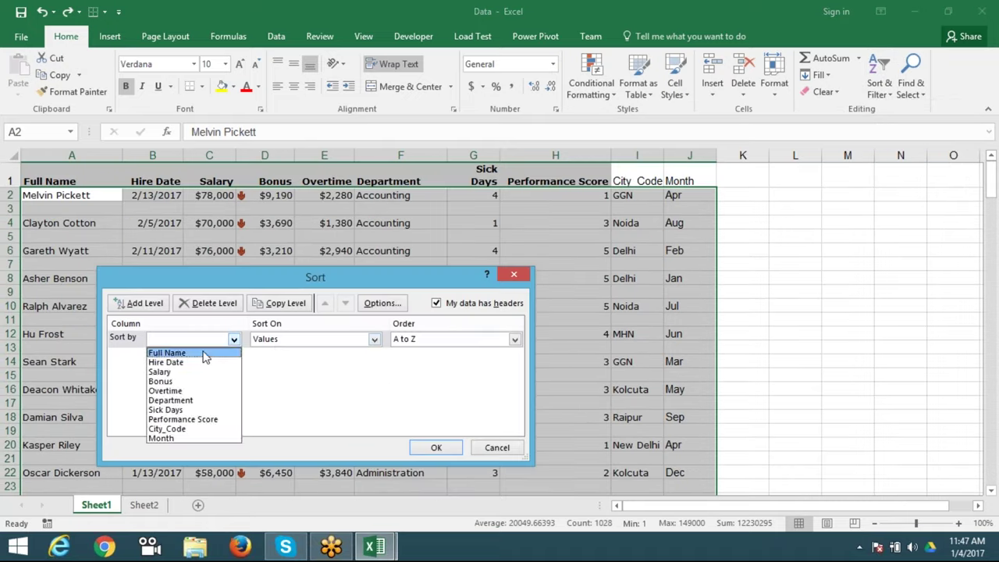
left_click(206, 353)
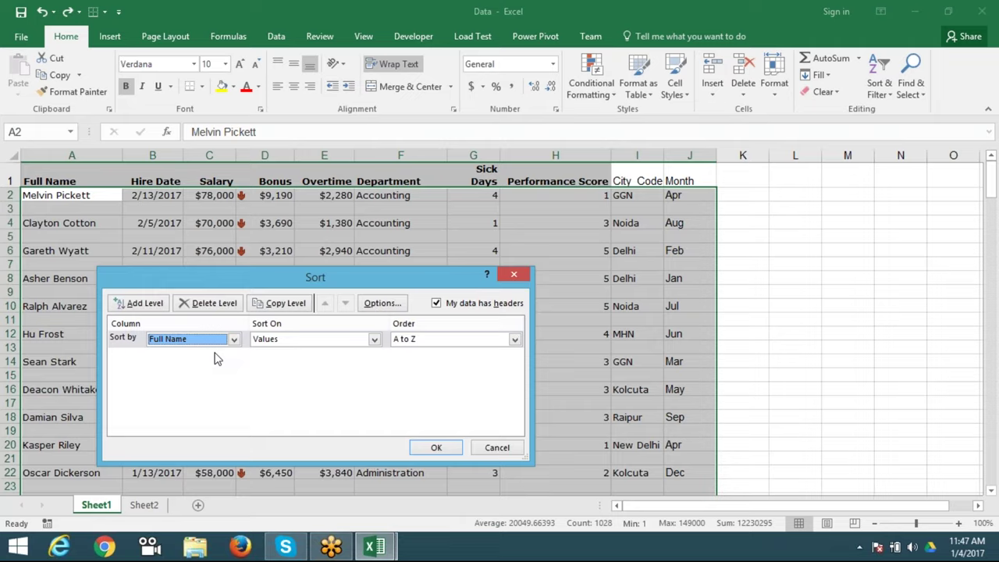
left_click(437, 448)
- Check the now-contiguous sorted list and cell E11, then minimise Excel to the desktop
scroll(442, 452, "down", 6)
scroll(443, 453, "down", 7)
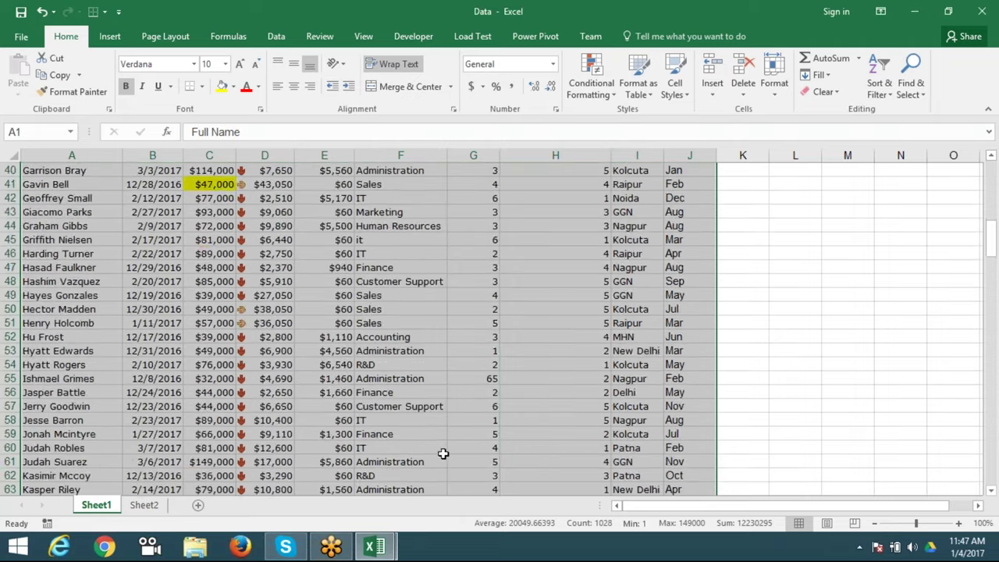
scroll(442, 453, "down", 13)
scroll(443, 453, "down", 10)
scroll(443, 452, "up", 3)
scroll(442, 453, "up", 1)
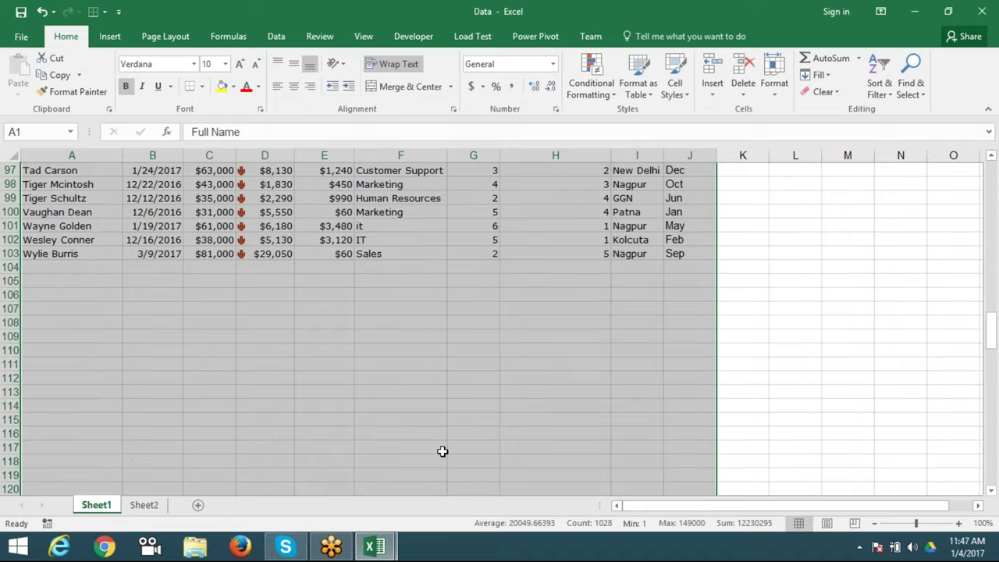
scroll(443, 452, "up", 2)
scroll(443, 451, "up", 3)
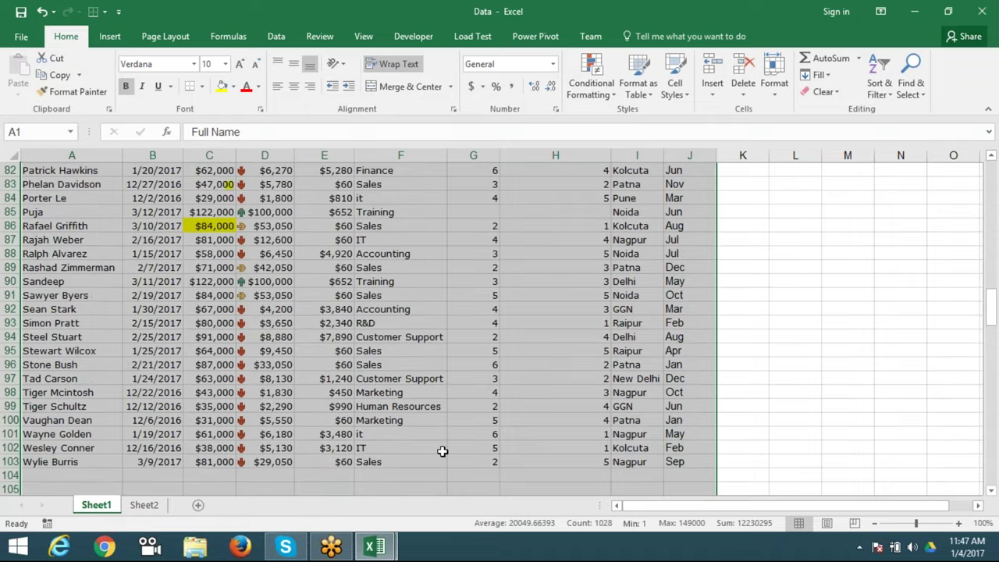
scroll(442, 452, "up", 5)
scroll(443, 451, "up", 6)
scroll(442, 451, "up", 6)
scroll(443, 451, "up", 4)
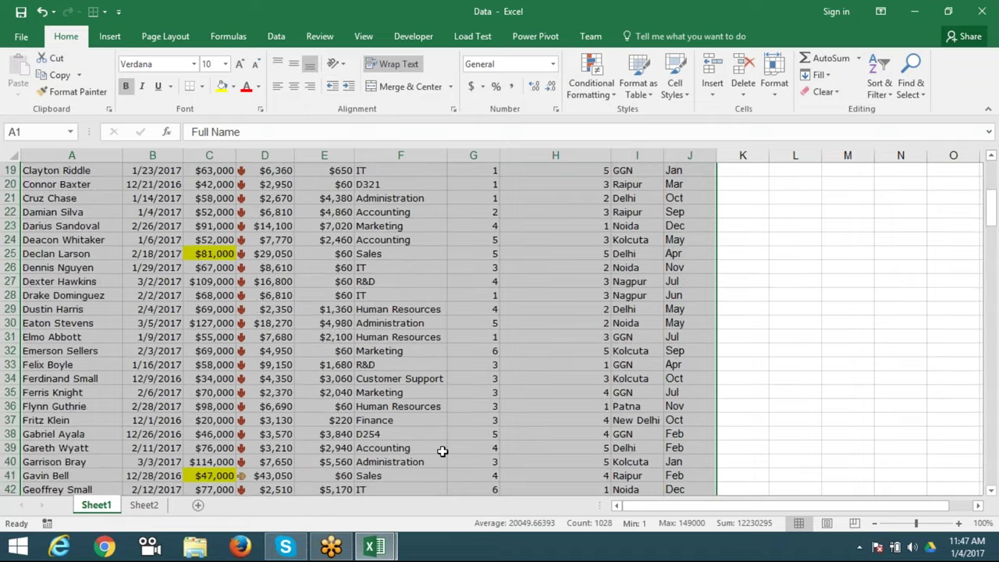
scroll(443, 452, "up", 6)
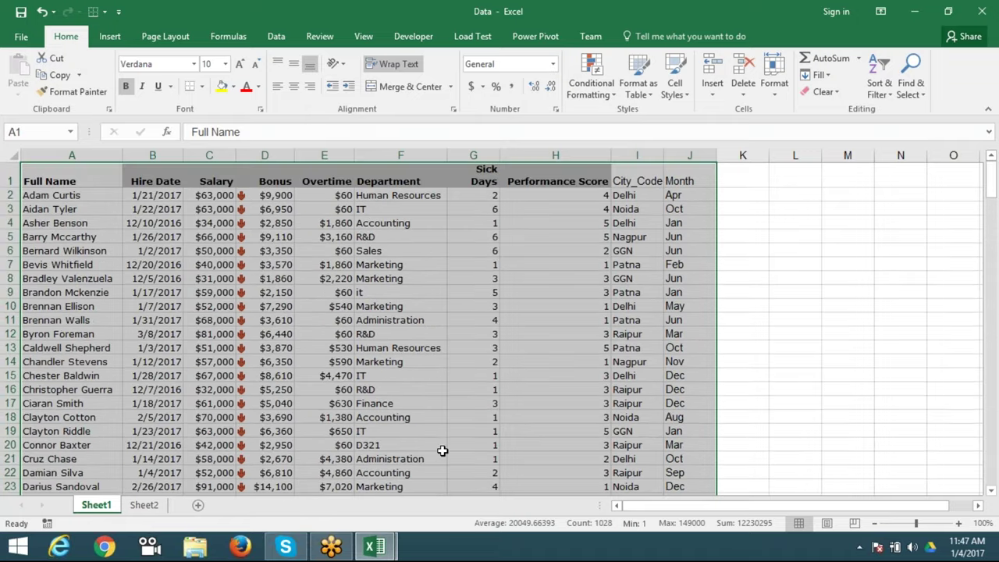
double_click(341, 320)
key("Escape")
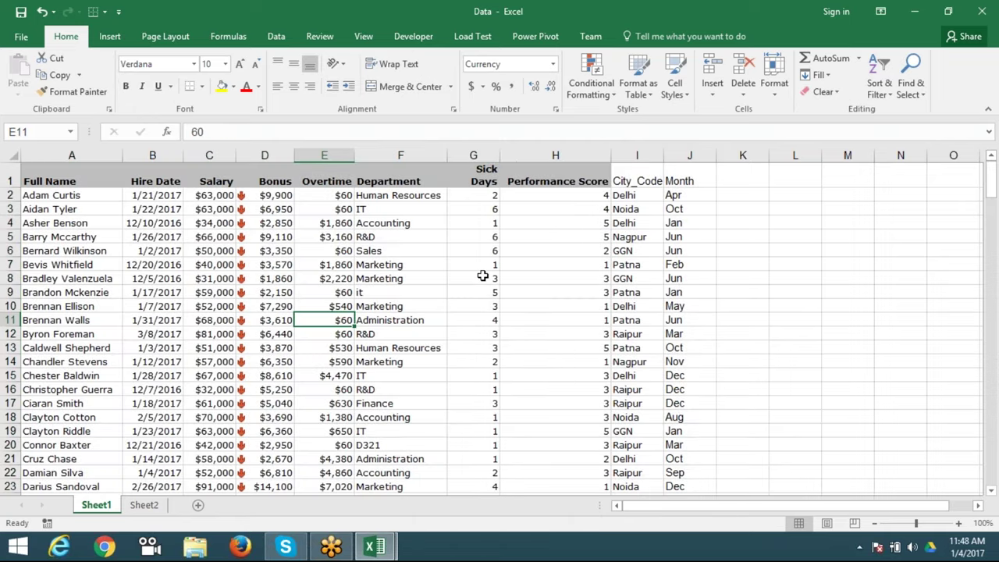
key("super+d")
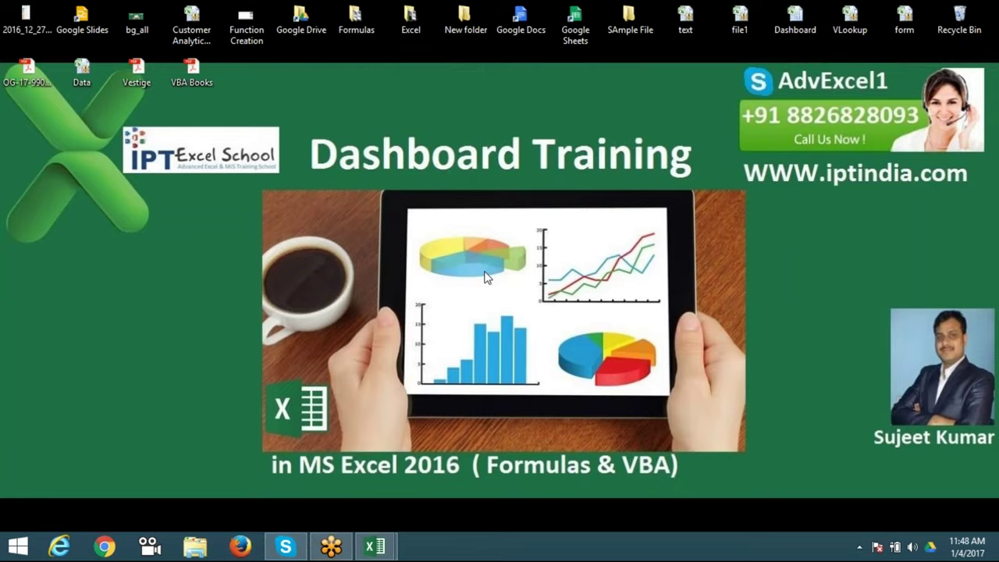